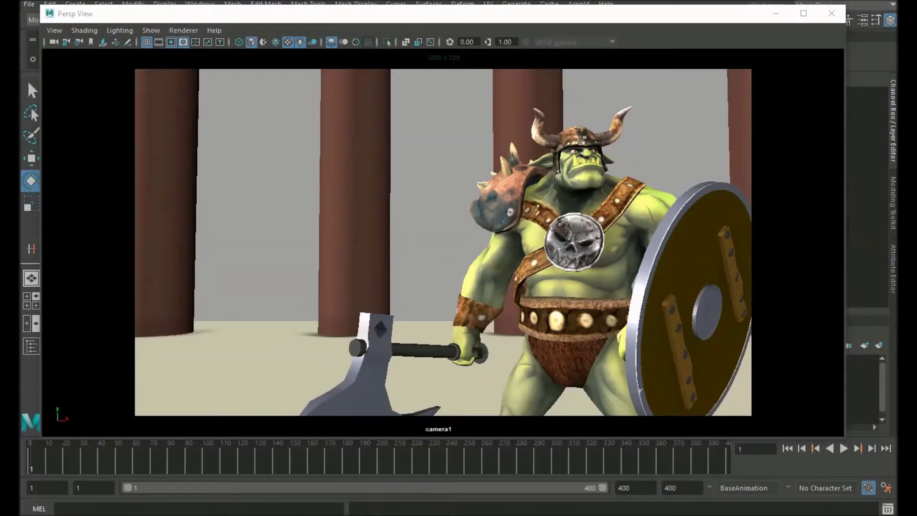
Play the shot through camera1 from frame 1 and review the smaller orc's approach and first strike on the shield
{"action": "left_click", "coordinate": [843, 449]}
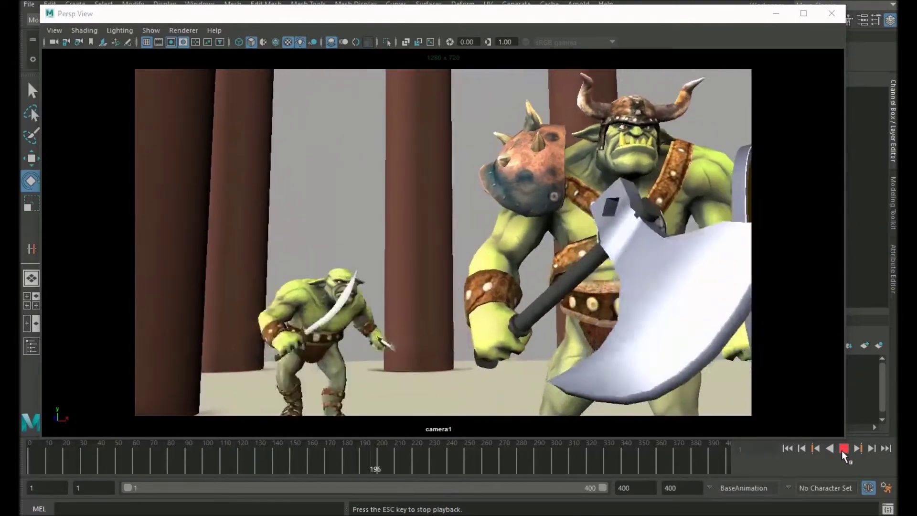
{"action": "left_click", "coordinate": [843, 449]}
{"action": "key", "text": "alt+v"}
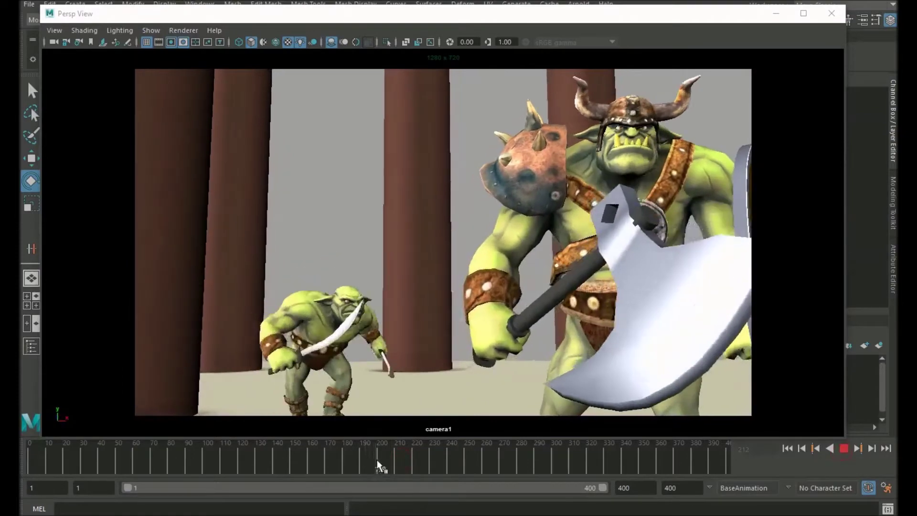
{"action": "left_click_drag", "start_coordinate": [371, 464], "coordinate": [328, 465]}
{"action": "left_click", "coordinate": [843, 448]}
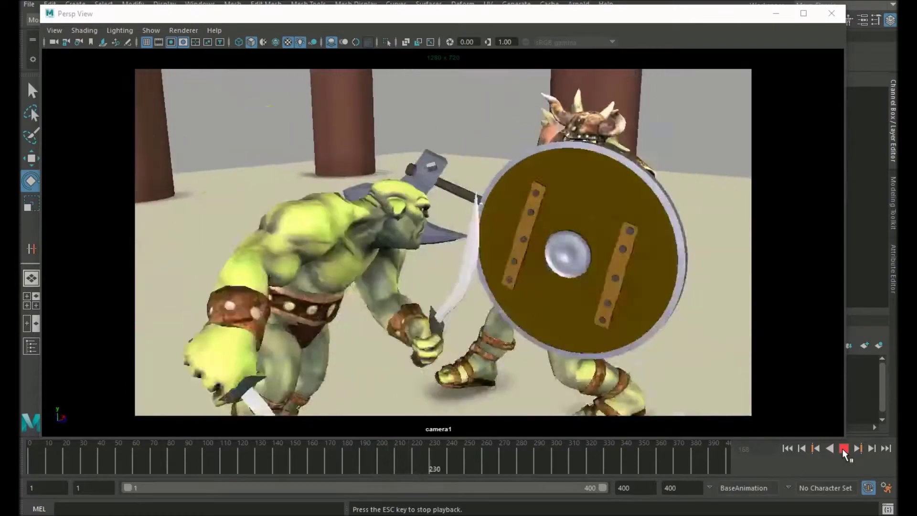
{"action": "left_click", "coordinate": [842, 450]}
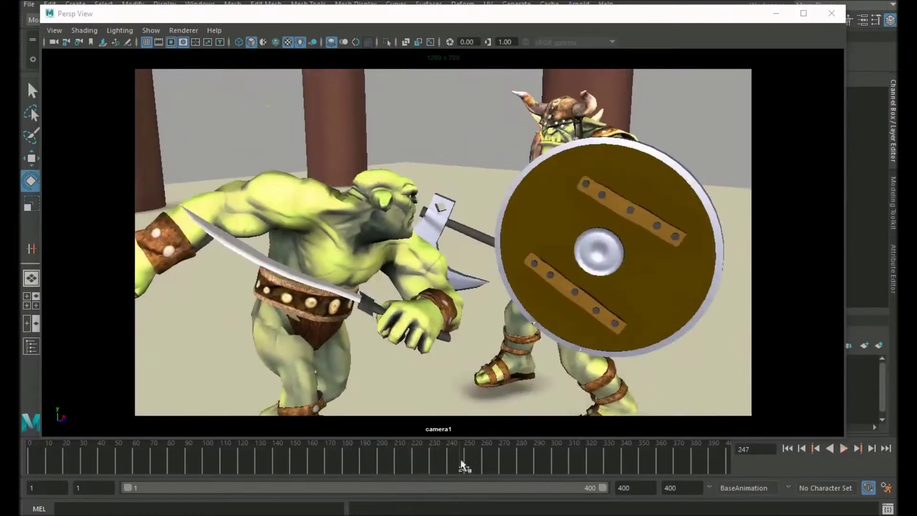
{"action": "left_click_drag", "start_coordinate": [461, 460], "coordinate": [412, 461]}
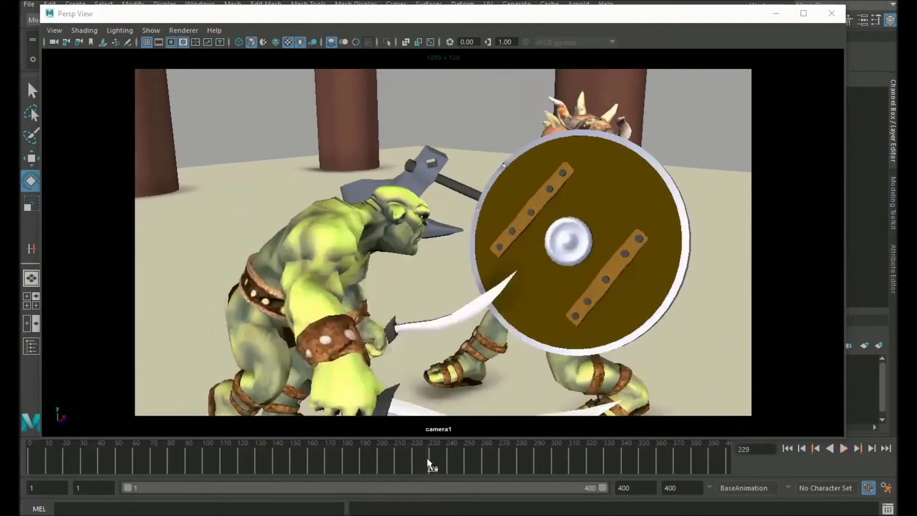
{"action": "left_click", "coordinate": [410, 460]}
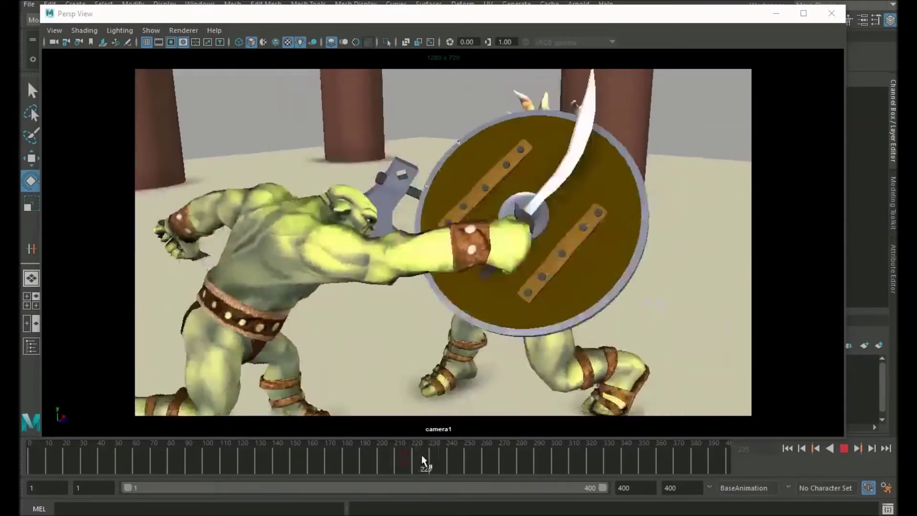
Replay and scrub the strike around frames 220 to 240 to examine the attacker's follow-through and the shield reaction
{"action": "left_click", "coordinate": [434, 453]}
{"action": "key", "text": "alt+v"}
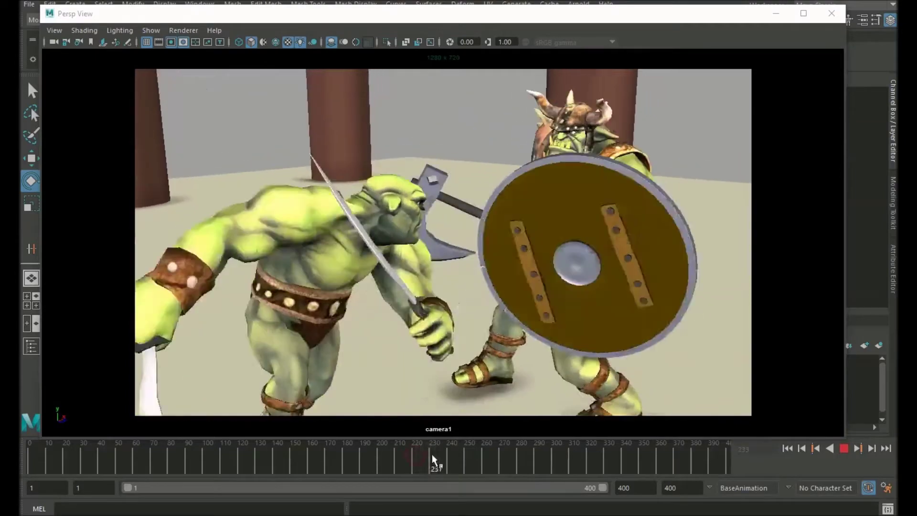
{"action": "left_click", "coordinate": [430, 457]}
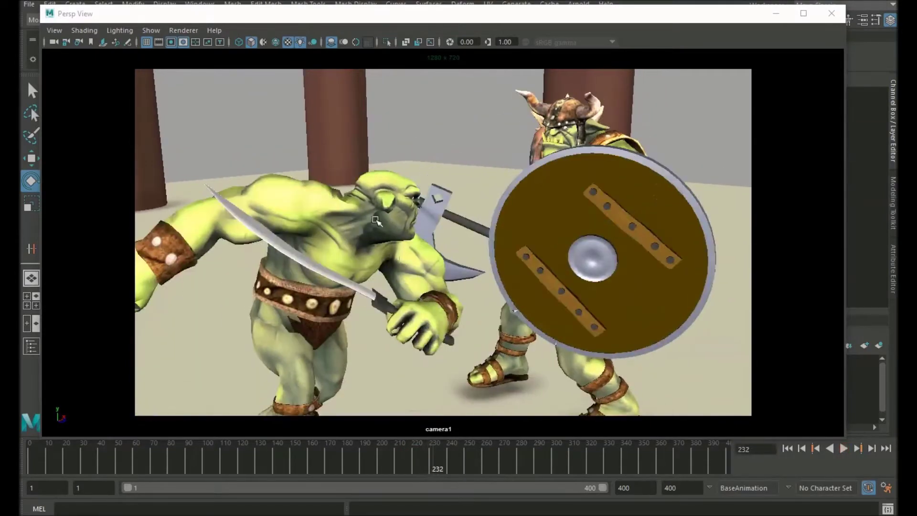
{"action": "key", "text": "alt+v"}
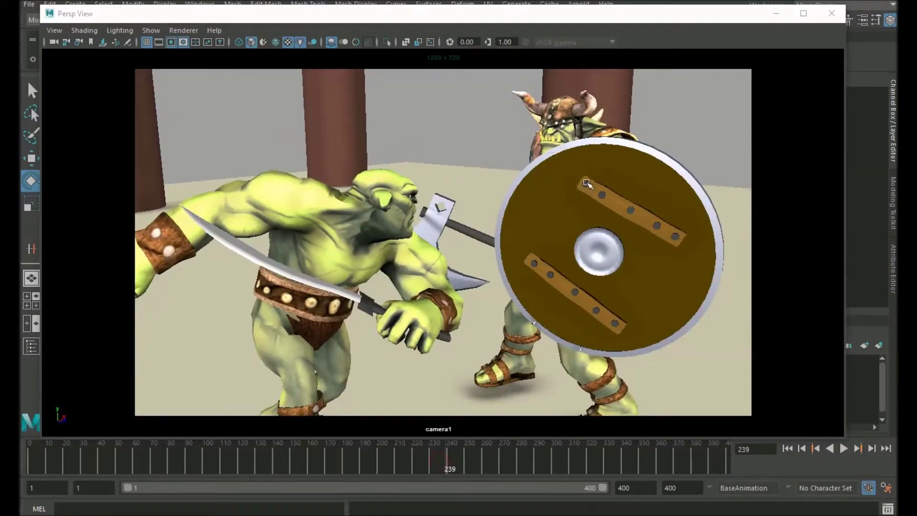
{"action": "key", "text": "alt+v"}
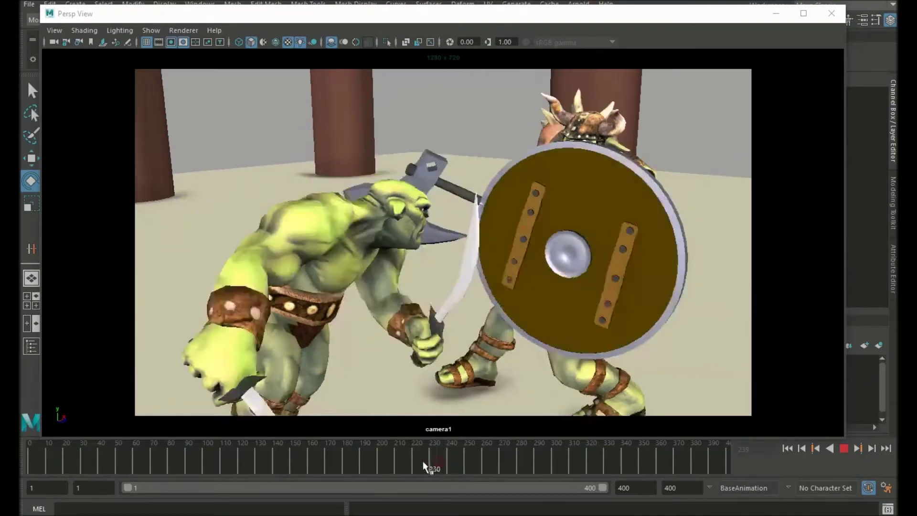
{"action": "key", "text": "alt+v"}
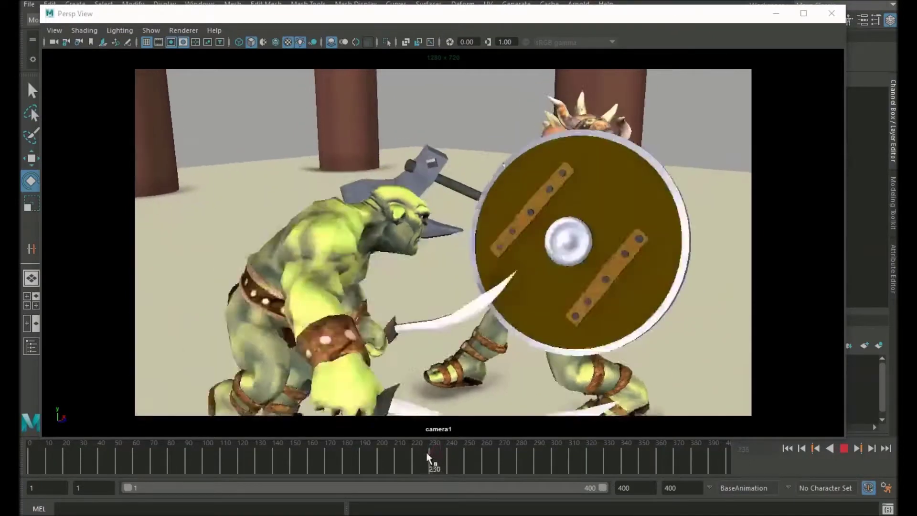
{"action": "left_click", "coordinate": [439, 453]}
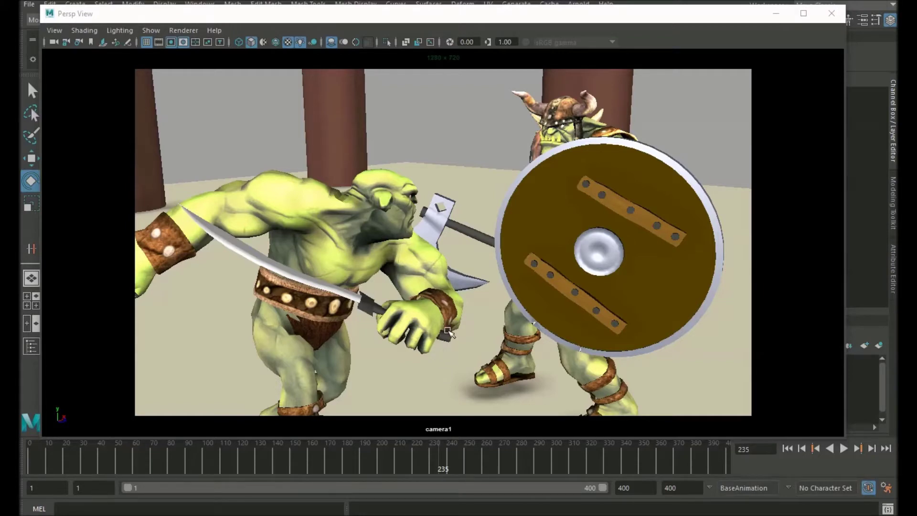
{"action": "mouse_move", "coordinate": [438, 462]}
{"action": "left_mouse_down"}
{"action": "mouse_move", "coordinate": [426, 466]}
{"action": "mouse_move", "coordinate": [449, 465]}
{"action": "left_mouse_up"}
{"action": "key", "text": "alt+v"}
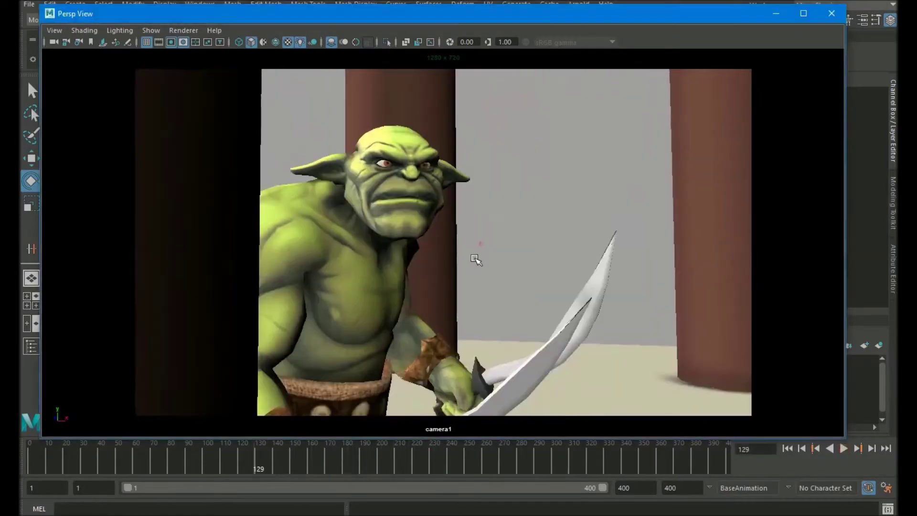
Rewind to frame 1 and play the whole shot to check the camera moves and overall timing
{"action": "left_click_drag", "start_coordinate": [238, 462], "coordinate": [31, 468]}
{"action": "left_click", "coordinate": [420, 237]}
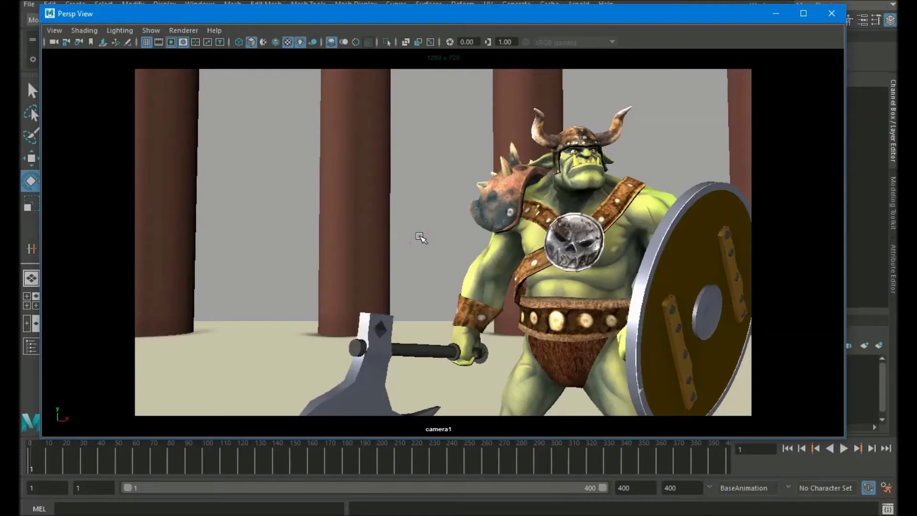
{"action": "left_click", "coordinate": [844, 448]}
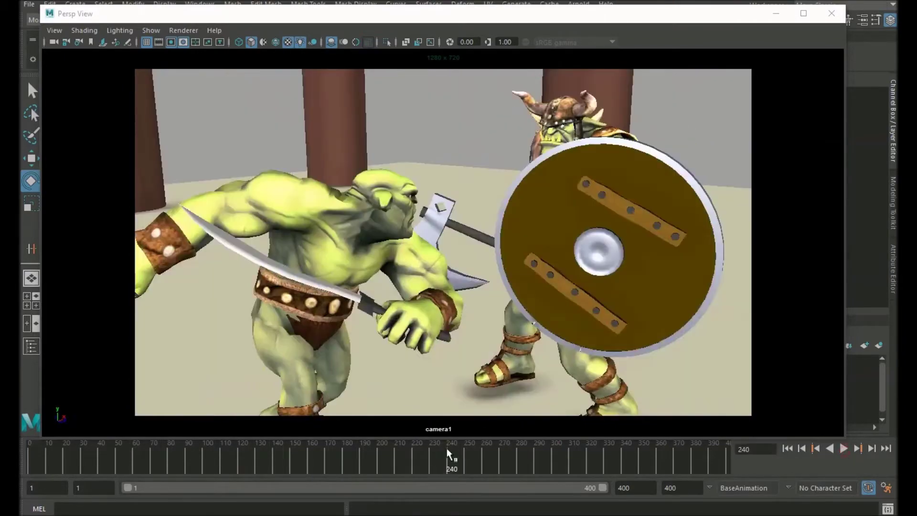
{"action": "left_click_drag", "start_coordinate": [446, 449], "coordinate": [105, 462]}
{"action": "left_click", "coordinate": [844, 448]}
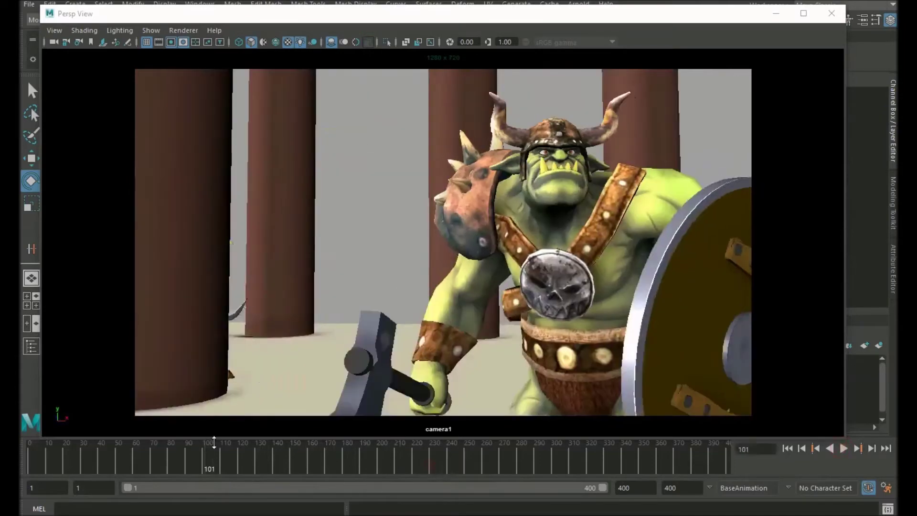
{"action": "left_click_drag", "start_coordinate": [210, 461], "coordinate": [131, 463]}
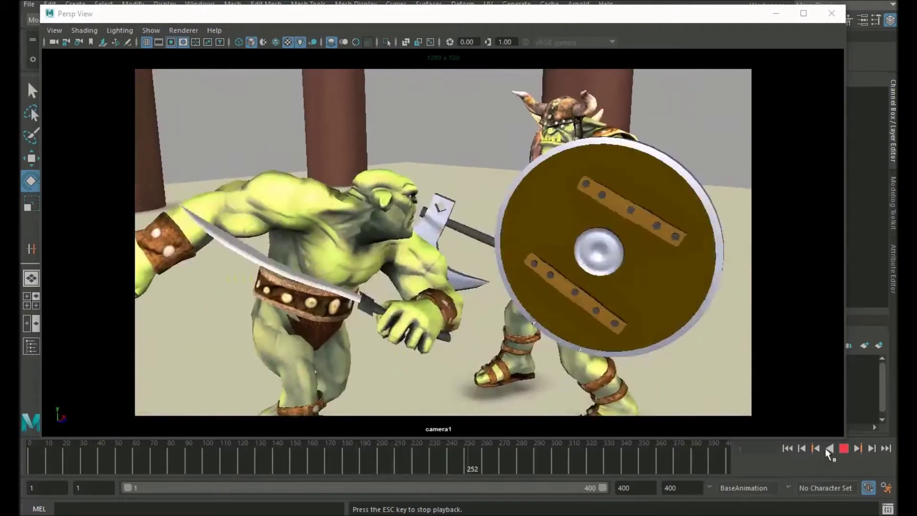
{"action": "left_click", "coordinate": [843, 448]}
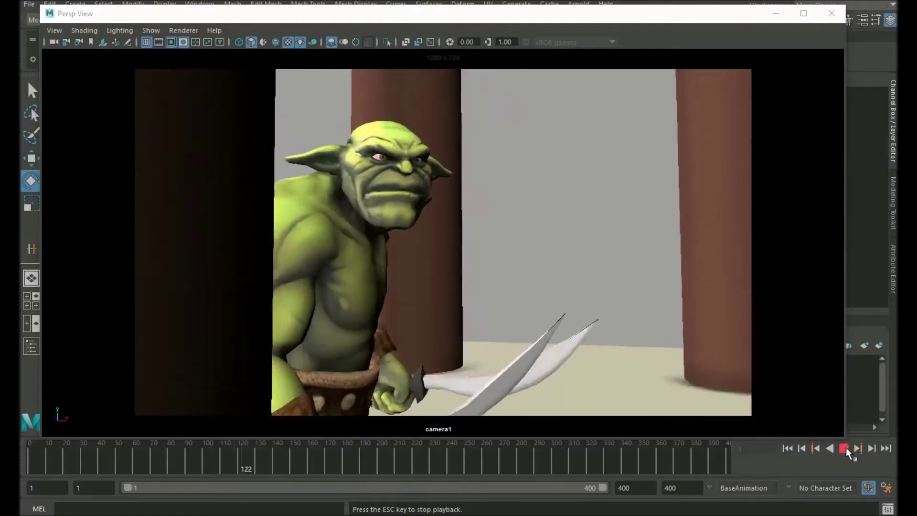
{"action": "left_click", "coordinate": [844, 448]}
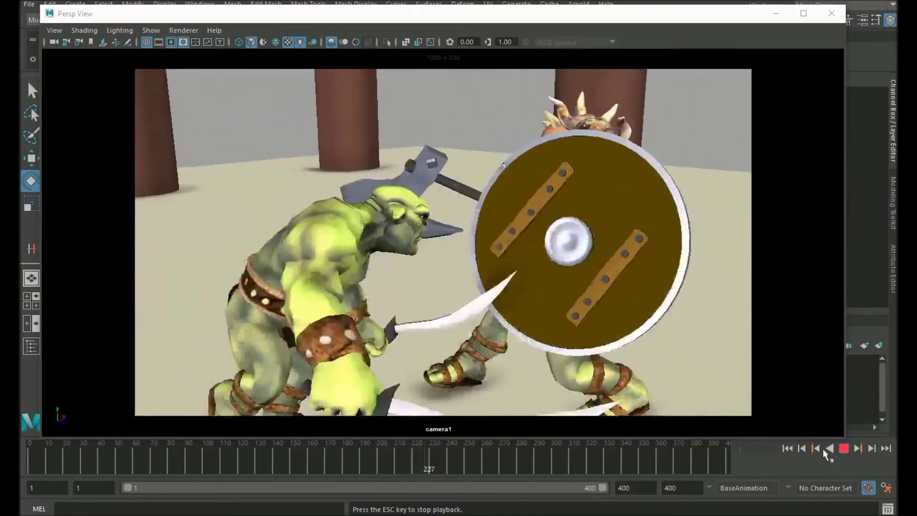
Replay the run-up and attack on the shield bearer and examine where the animation stops moving
{"action": "left_click_drag", "start_coordinate": [430, 458], "coordinate": [332, 460]}
{"action": "key", "text": "alt+v"}
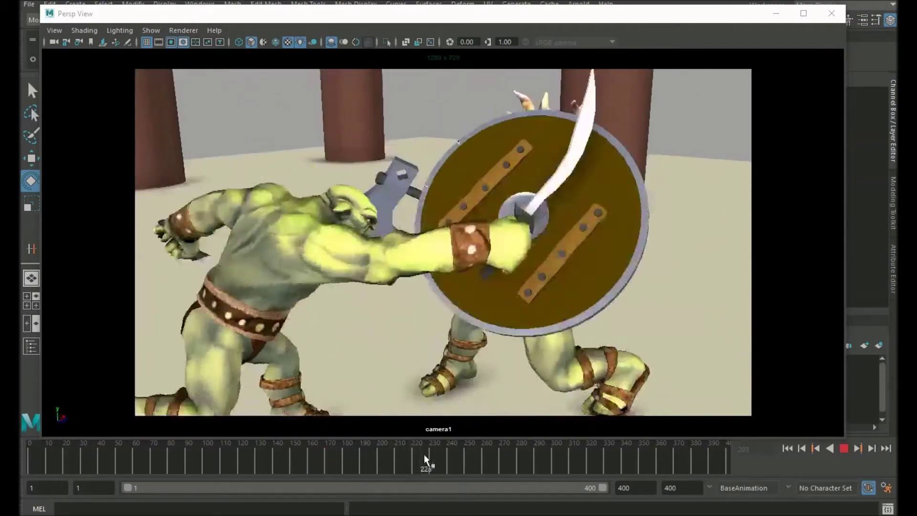
{"action": "key", "text": "alt+v"}
{"action": "left_click_drag", "start_coordinate": [414, 456], "coordinate": [269, 466]}
{"action": "left_click", "coordinate": [844, 448]}
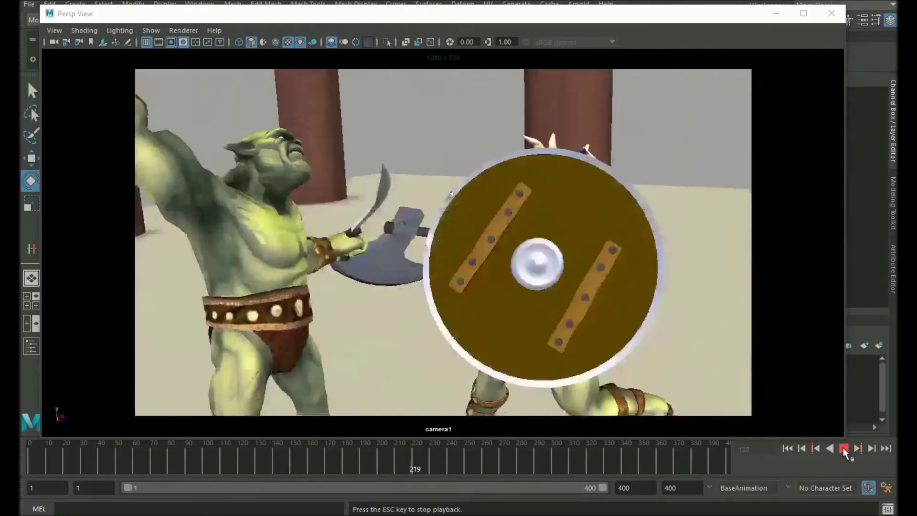
{"action": "left_click", "coordinate": [844, 448]}
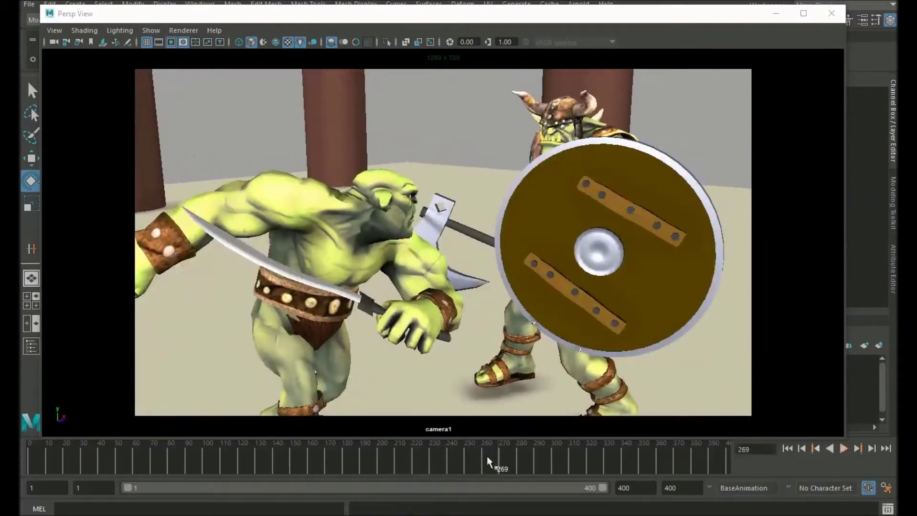
{"action": "left_click_drag", "start_coordinate": [486, 456], "coordinate": [440, 461]}
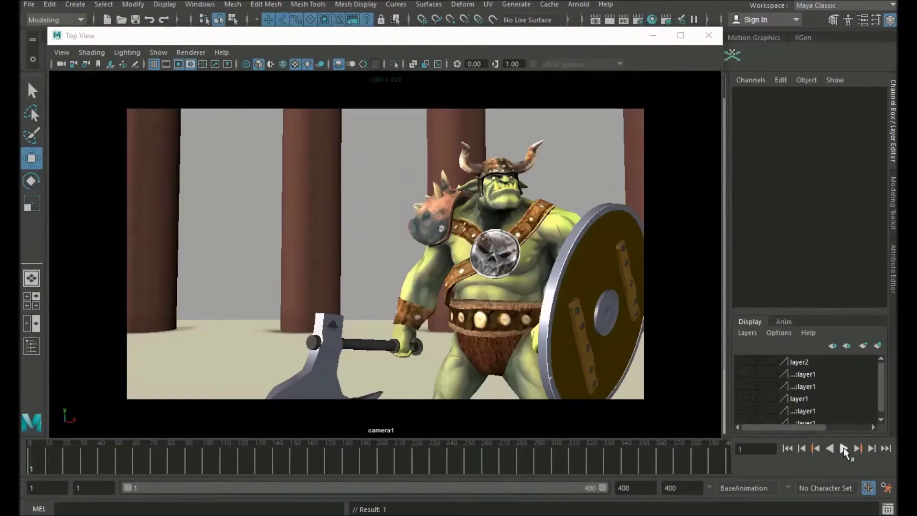
Play the shot from frame 1, go to frame 240, and shrink the floating camera view to reveal the perspective viewport
{"action": "left_click", "coordinate": [844, 448]}
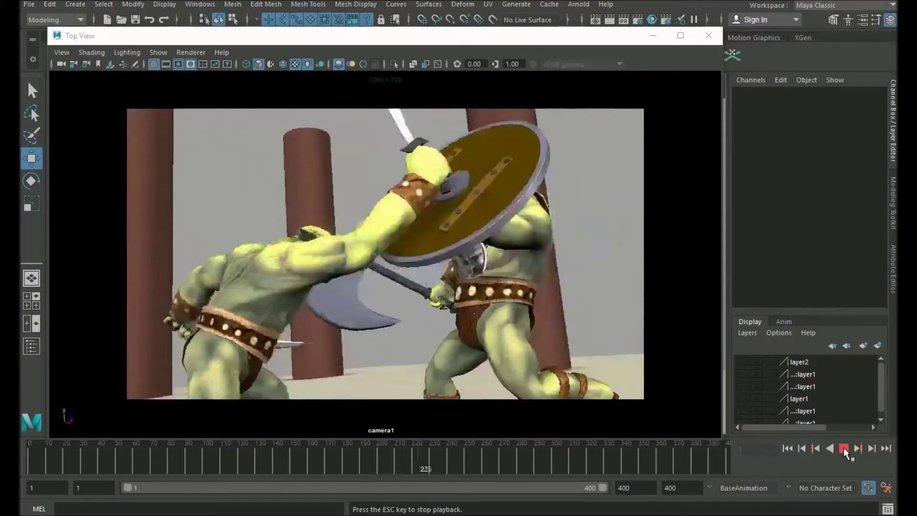
{"action": "left_click", "coordinate": [844, 447]}
{"action": "mouse_move", "coordinate": [446, 456]}
{"action": "left_mouse_down"}
{"action": "mouse_move", "coordinate": [397, 463]}
{"action": "mouse_move", "coordinate": [444, 461]}
{"action": "left_mouse_up"}
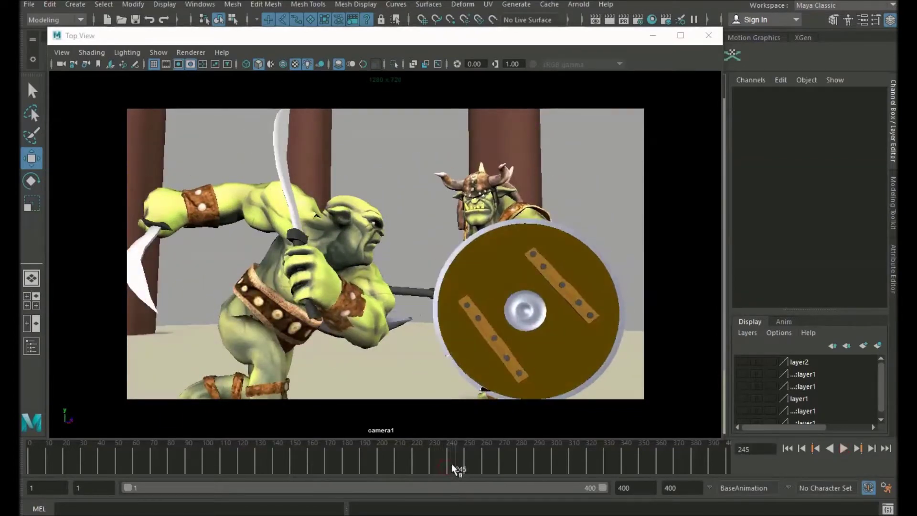
{"action": "mouse_move", "coordinate": [452, 464]}
{"action": "left_mouse_down"}
{"action": "mouse_move", "coordinate": [436, 460]}
{"action": "mouse_move", "coordinate": [449, 460]}
{"action": "left_mouse_up"}
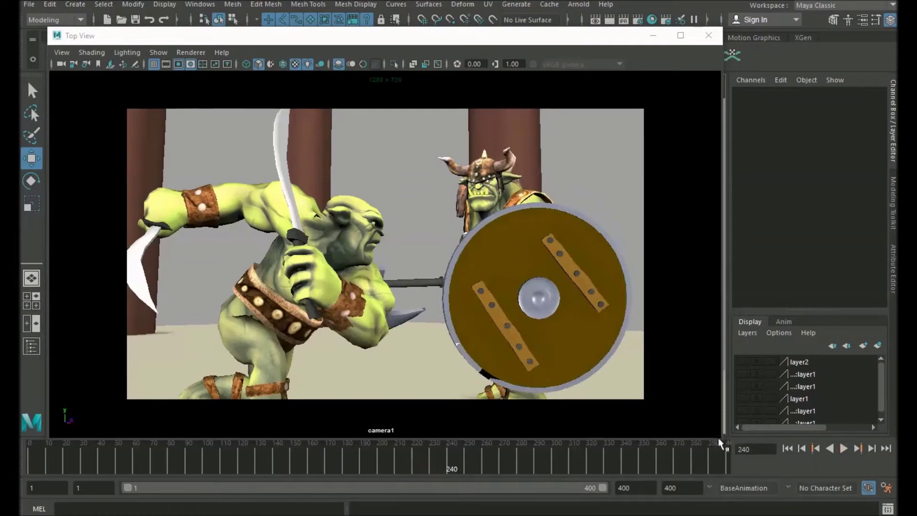
{"action": "left_click_drag", "start_coordinate": [721, 440], "coordinate": [315, 253]}
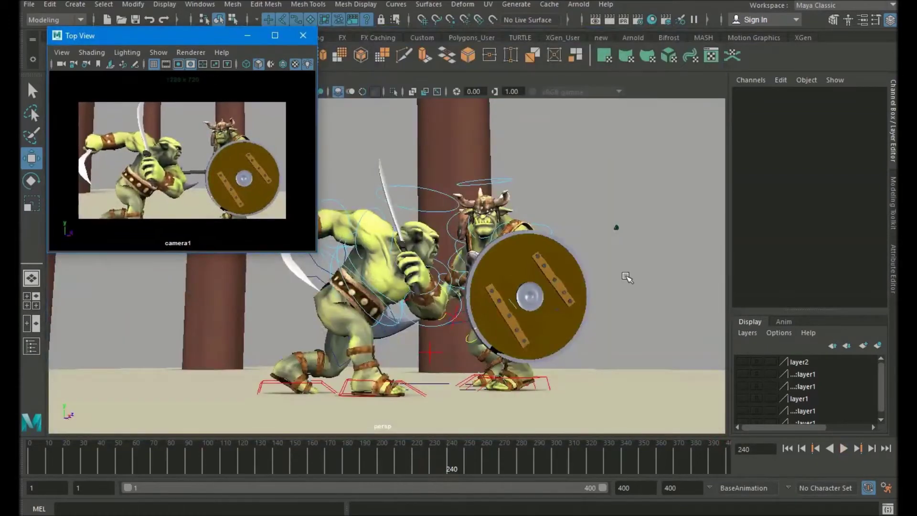
Select all of the attacking orc's rig controls in the perspective view, leaving out its body mesh
{"action": "left_click_drag", "start_coordinate": [627, 278], "coordinate": [419, 158], "text": "alt"}
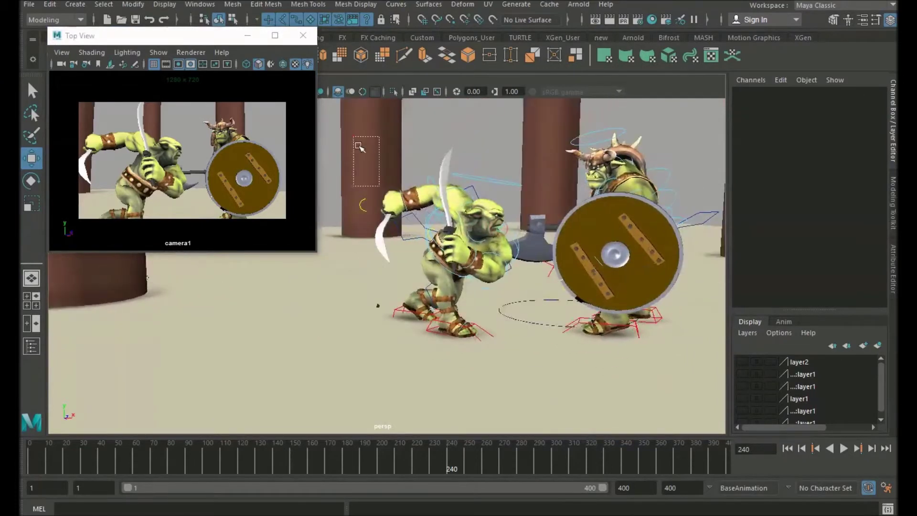
{"action": "left_click_drag", "start_coordinate": [527, 381], "coordinate": [527, 380]}
{"action": "scroll", "coordinate": [509, 234], "scroll_direction": "up", "scroll_amount": 1}
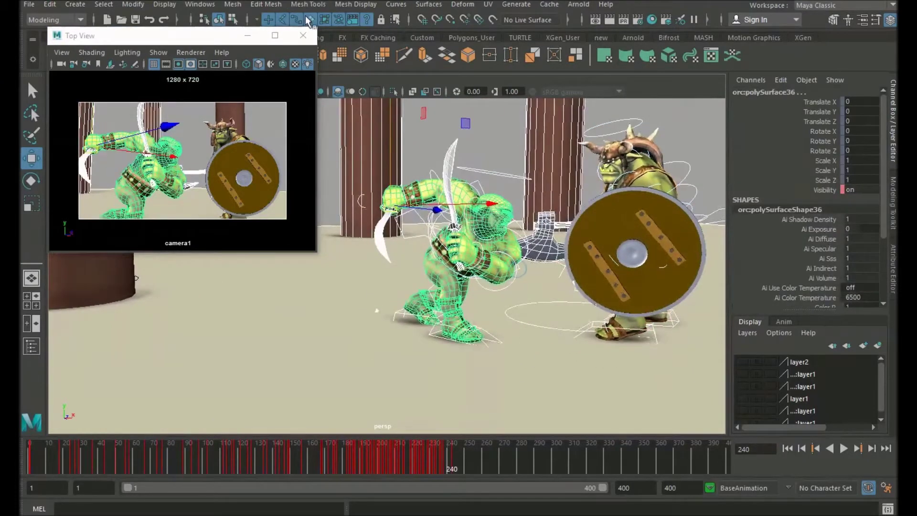
{"action": "left_click", "coordinate": [342, 130]}
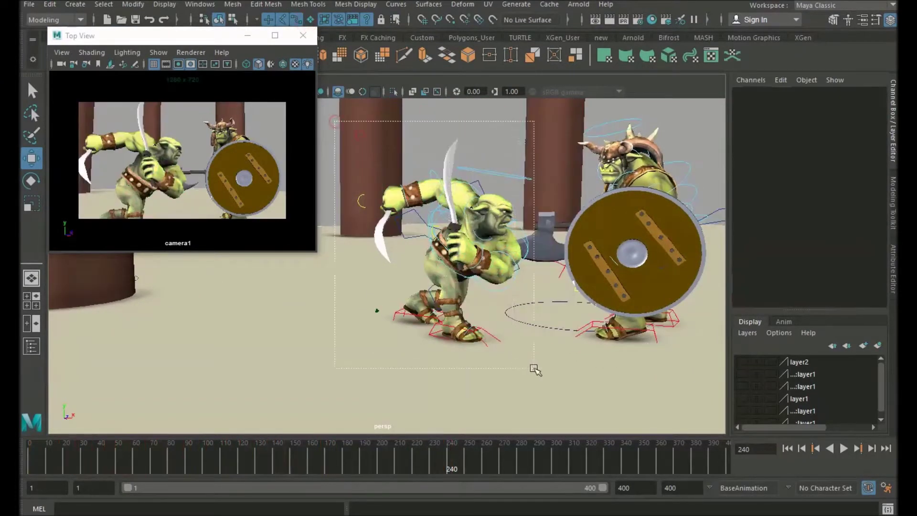
{"action": "left_click_drag", "start_coordinate": [534, 368], "coordinate": [534, 369]}
{"action": "scroll", "coordinate": [517, 297], "scroll_direction": "up", "scroll_amount": 3}
{"action": "left_click_drag", "start_coordinate": [539, 289], "coordinate": [487, 313], "text": "alt"}
{"action": "scroll", "coordinate": [487, 316], "scroll_direction": "up", "scroll_amount": 3}
Scrub between frames 238 and 243 to compare the end of the strike and stop at frame 243
{"action": "left_click_drag", "start_coordinate": [435, 460], "coordinate": [442, 467]}
{"action": "key", "text": "alt+v"}
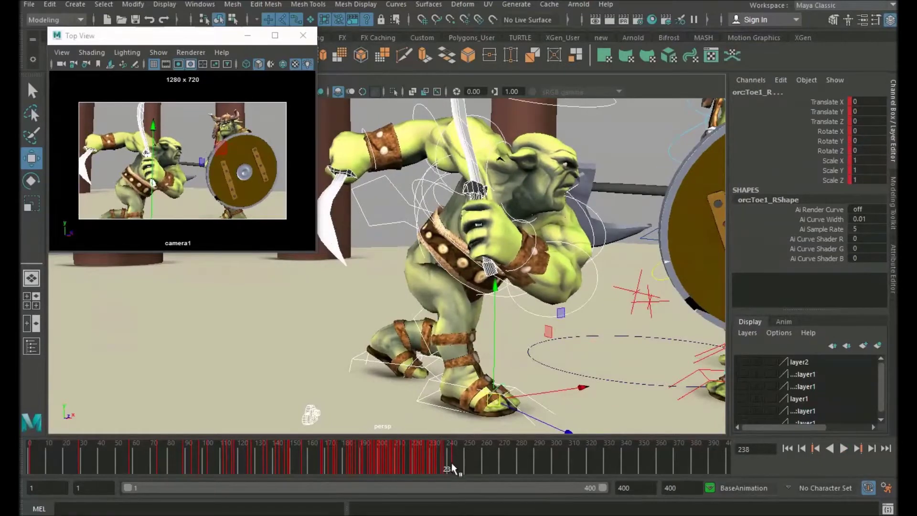
{"action": "key", "text": "alt+v"}
{"action": "key", "text": "alt+v"}
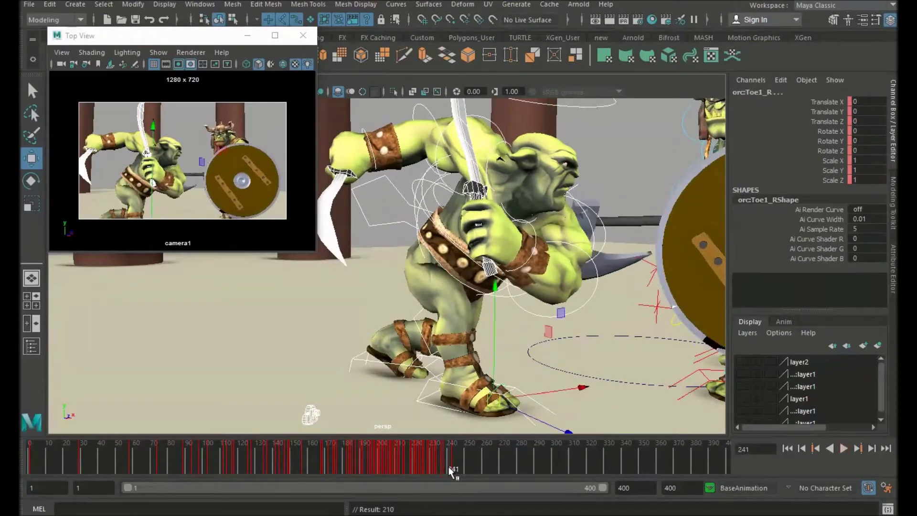
{"action": "left_click_drag", "start_coordinate": [450, 465], "coordinate": [452, 464]}
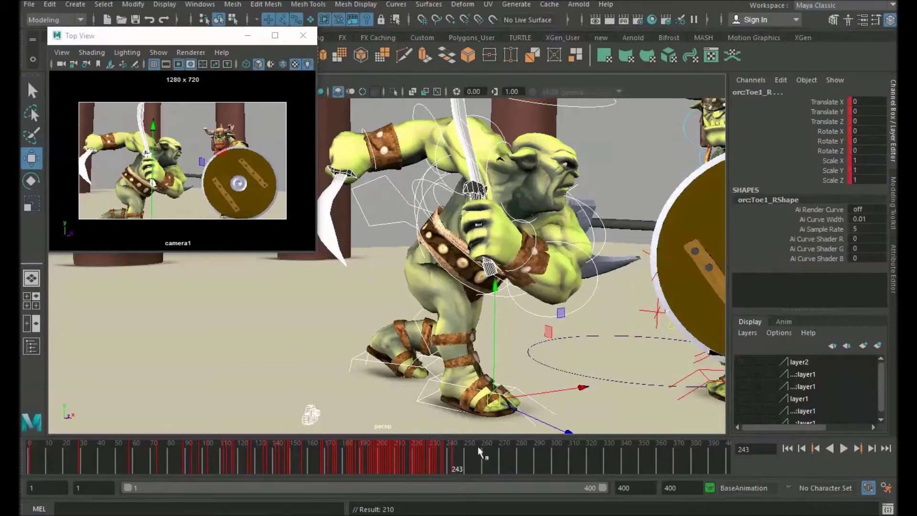
Pose the attacking orc's lower body and torso at frame 243 so the chest turns out of the crouch
{"action": "left_click", "coordinate": [399, 222]}
{"action": "middle_click_drag", "start_coordinate": [400, 224], "coordinate": [397, 256], "text": "alt"}
{"action": "key", "text": "e"}
{"action": "mouse_move", "coordinate": [502, 321]}
{"action": "left_mouse_down"}
{"action": "mouse_move", "coordinate": [518, 325]}
{"action": "mouse_move", "coordinate": [508, 282]}
{"action": "mouse_move", "coordinate": [528, 274]}
{"action": "mouse_move", "coordinate": [374, 254]}
{"action": "mouse_move", "coordinate": [414, 250]}
{"action": "mouse_move", "coordinate": [478, 277]}
{"action": "mouse_move", "coordinate": [435, 241]}
{"action": "mouse_move", "coordinate": [502, 268]}
{"action": "left_mouse_up"}
{"action": "key", "text": "w"}
{"action": "left_click", "coordinate": [485, 281]}
{"action": "key", "text": "e"}
{"action": "key", "text": "w"}
{"action": "left_click", "coordinate": [454, 259]}
{"action": "key", "text": "e"}
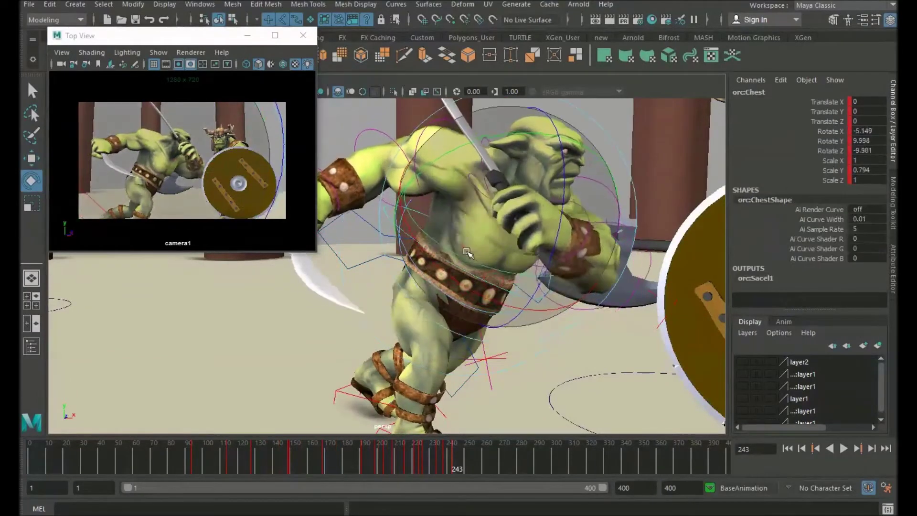
Swing the attacking orc's front sword arm outward toward the shield at frame 243
{"action": "middle_click_drag", "start_coordinate": [539, 258], "coordinate": [470, 271], "text": "alt"}
{"action": "left_click", "coordinate": [485, 230]}
{"action": "left_click_drag", "start_coordinate": [497, 248], "coordinate": [432, 194]}
{"action": "key", "text": "e"}
{"action": "left_click", "coordinate": [484, 166]}
{"action": "middle_click_drag", "start_coordinate": [433, 194], "coordinate": [465, 206], "text": "alt"}
Rotate the attacking orc's right elbow at frame 243 so the rear forearm and sword lift behind the body
{"action": "key", "text": "w"}
{"action": "left_click", "coordinate": [393, 239]}
{"action": "key", "text": "e"}
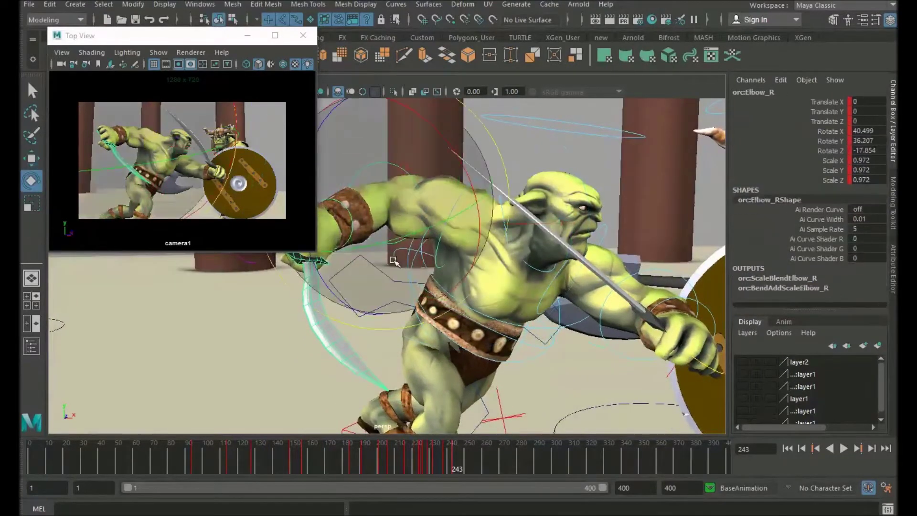
{"action": "left_click_drag", "start_coordinate": [393, 260], "coordinate": [350, 202]}
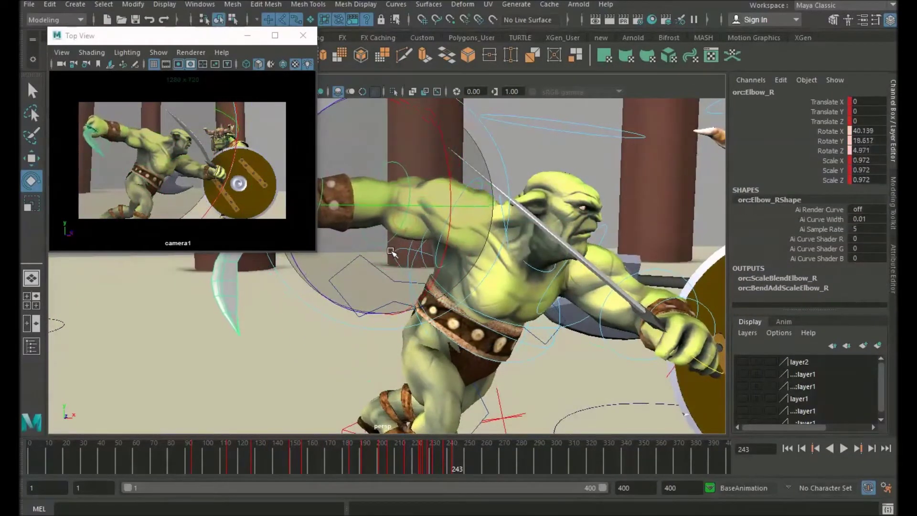
{"action": "key", "text": "w"}
Rotate the attacking orc's left shoulder slightly to carry the front sword arm further toward the shield
{"action": "left_click_drag", "start_coordinate": [392, 252], "coordinate": [406, 234], "text": "alt"}
{"action": "right_click_drag", "start_coordinate": [406, 234], "coordinate": [429, 234], "text": "alt"}
{"action": "left_click", "coordinate": [412, 229]}
{"action": "key", "text": "e"}
{"action": "left_click_drag", "start_coordinate": [413, 230], "coordinate": [436, 237], "text": "alt"}
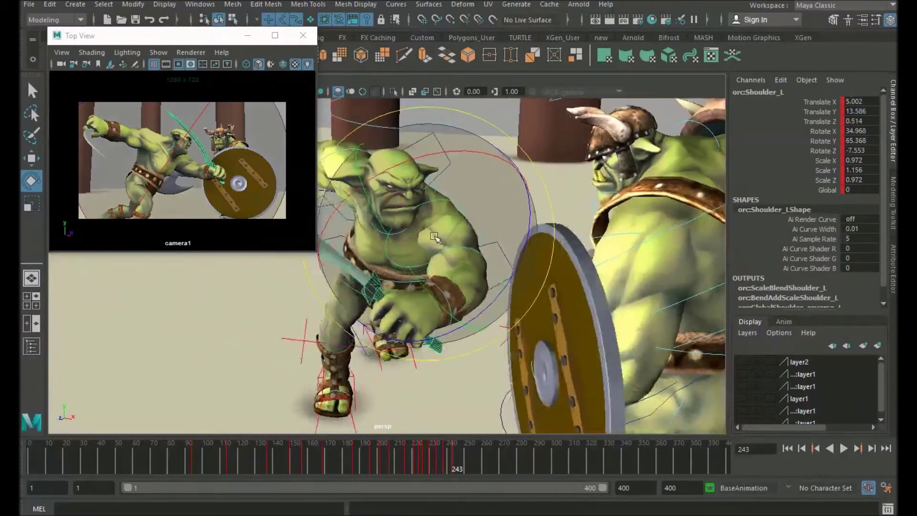
{"action": "right_click_drag", "start_coordinate": [435, 236], "coordinate": [457, 239], "text": "alt"}
{"action": "left_click_drag", "start_coordinate": [411, 261], "coordinate": [452, 251]}
{"action": "key", "text": "w"}
{"action": "right_click_drag", "start_coordinate": [453, 251], "coordinate": [425, 240], "text": "alt"}
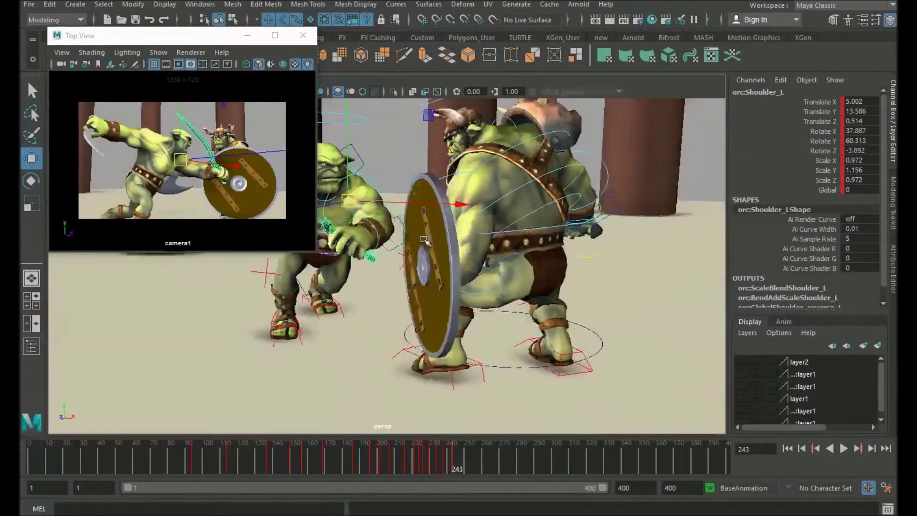
Swing the attacking orc's left shoulder down and outward so the front sword lies lower across the body
{"action": "left_click_drag", "start_coordinate": [419, 242], "coordinate": [451, 246], "text": "alt"}
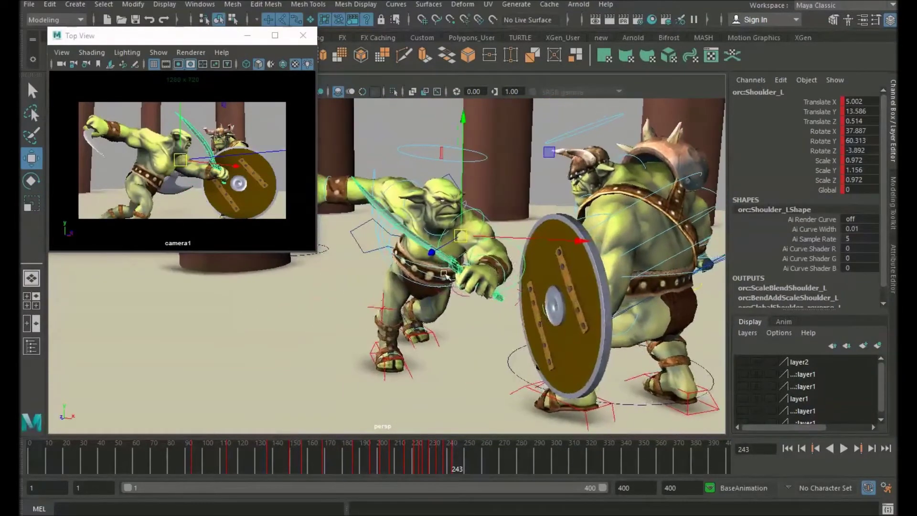
{"action": "right_click_drag", "start_coordinate": [451, 246], "coordinate": [470, 250], "text": "alt"}
{"action": "middle_click_drag", "start_coordinate": [471, 251], "coordinate": [400, 261], "text": "alt"}
{"action": "scroll", "coordinate": [431, 221], "scroll_direction": "up", "scroll_amount": 2}
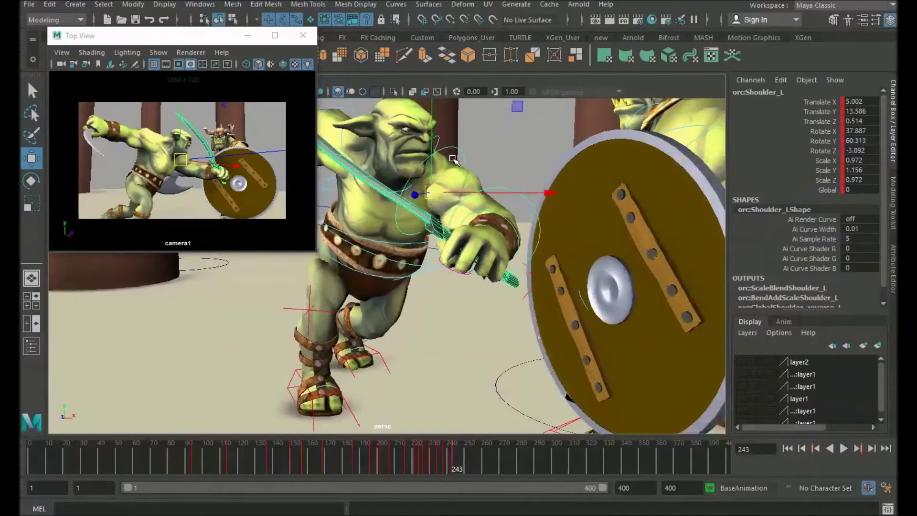
{"action": "key", "text": "e"}
{"action": "left_click_drag", "start_coordinate": [479, 200], "coordinate": [428, 280]}
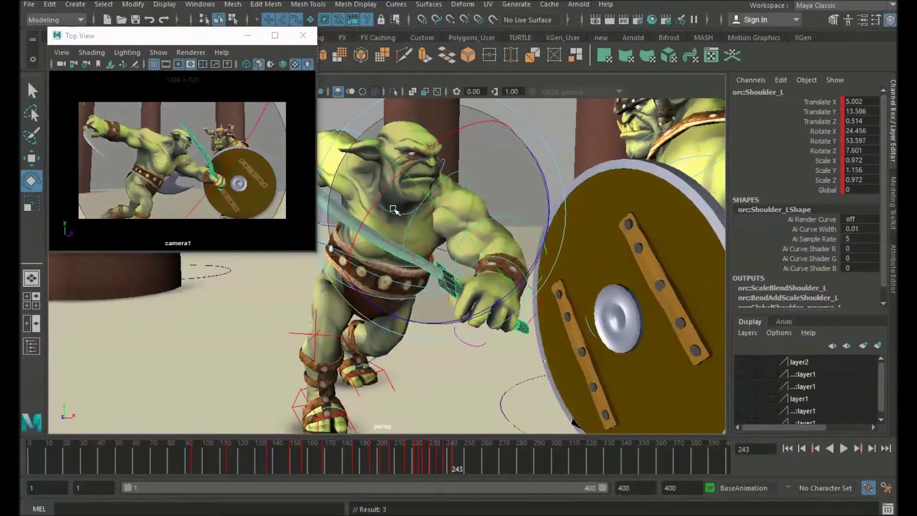
{"action": "left_click_drag", "start_coordinate": [451, 217], "coordinate": [451, 245]}
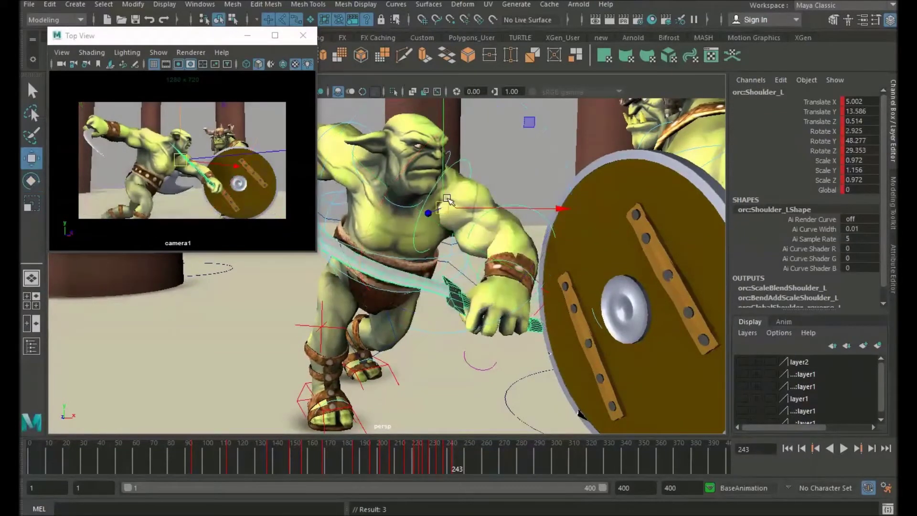
Adjust the attacking orc's left scapula and shoulder so the front fist reaches toward the shield's edge
{"action": "left_click", "coordinate": [462, 241]}
{"action": "key", "text": "e"}
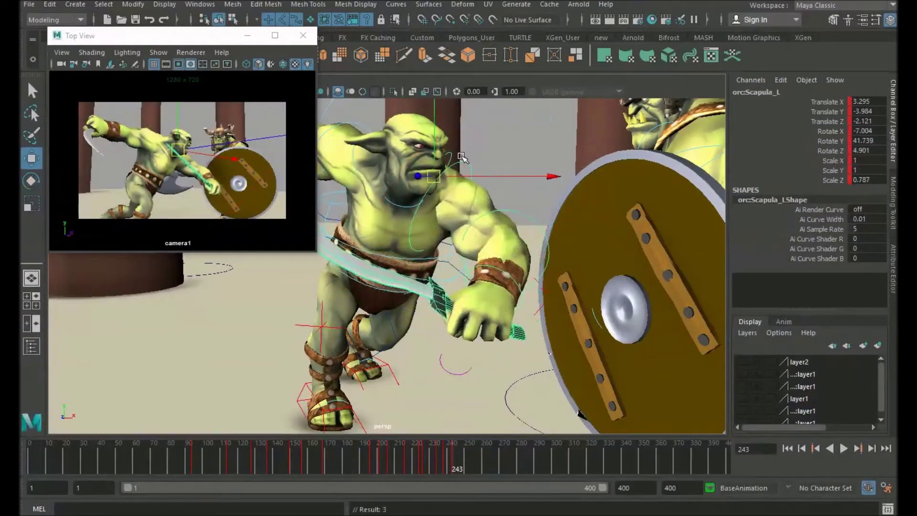
{"action": "left_click", "coordinate": [473, 249]}
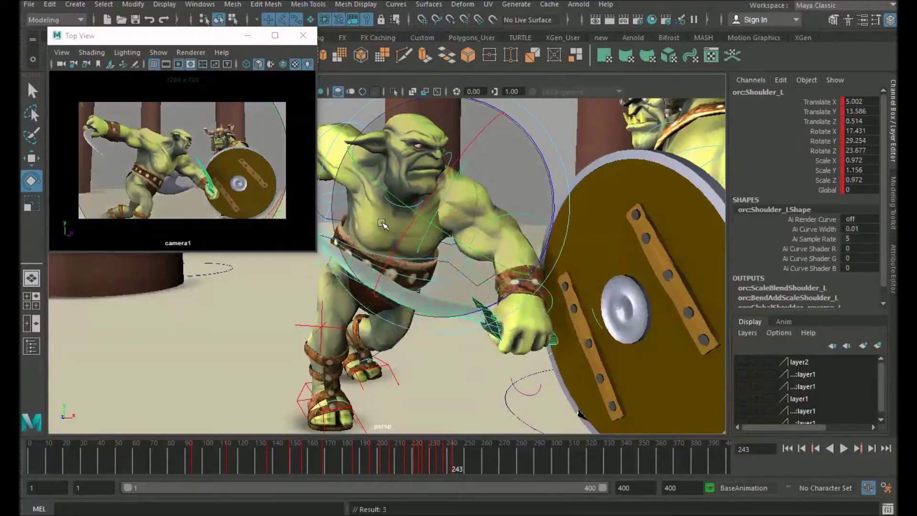
{"action": "left_click_drag", "start_coordinate": [382, 224], "coordinate": [486, 206]}
{"action": "left_click_drag", "start_coordinate": [425, 209], "coordinate": [411, 226]}
{"action": "key", "text": "w"}
Adjust the attacking orc's COG and Spine1 rotation at frame 243 to turn the torso into the strike, and key it
{"action": "left_click", "coordinate": [351, 217]}
{"action": "key", "text": "e"}
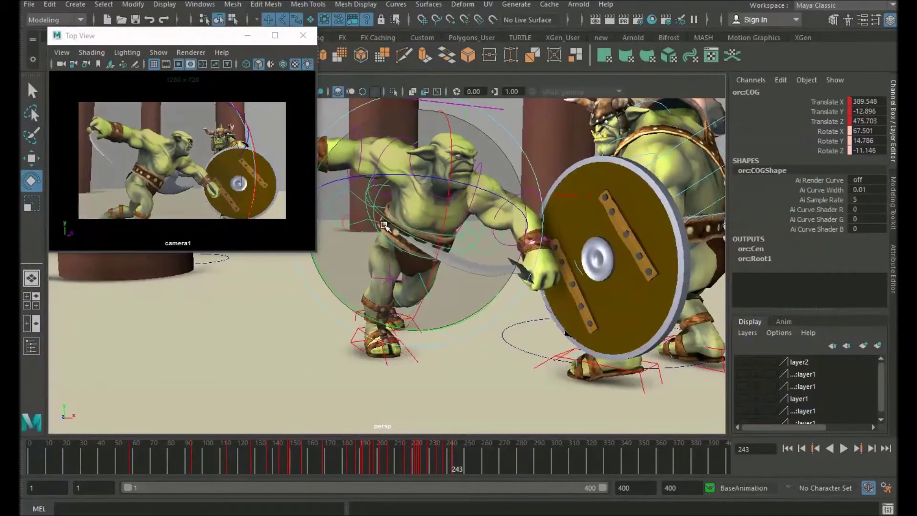
{"action": "left_click_drag", "start_coordinate": [363, 224], "coordinate": [460, 239], "text": "alt"}
{"action": "scroll", "coordinate": [417, 229], "scroll_direction": "up", "scroll_amount": 3}
{"action": "key", "text": "w"}
{"action": "left_click", "coordinate": [426, 265]}
{"action": "key", "text": "e"}
{"action": "key", "text": "s"}
{"action": "key", "text": "w"}
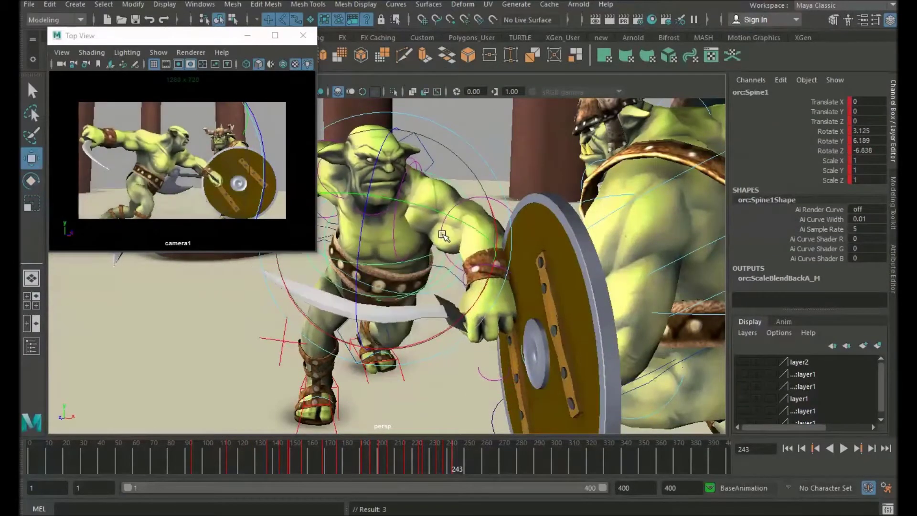
Select the rig controls of both orcs and scrub up to frame 243 to review how the strike meets the shield
{"action": "middle_click_drag", "start_coordinate": [535, 301], "coordinate": [501, 208], "text": "alt"}
{"action": "left_click_drag", "start_coordinate": [501, 208], "coordinate": [413, 203], "text": "alt"}
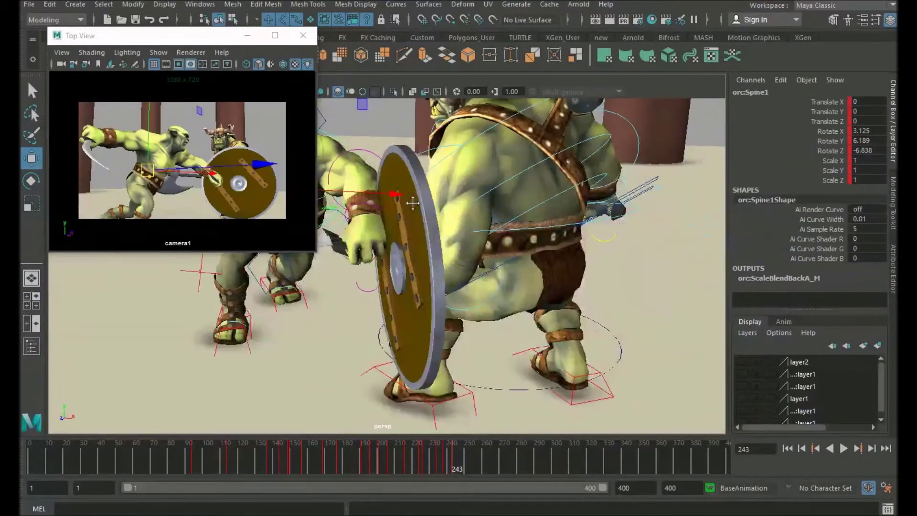
{"action": "left_click", "coordinate": [558, 239]}
{"action": "scroll", "coordinate": [525, 238], "scroll_direction": "down", "scroll_amount": 3}
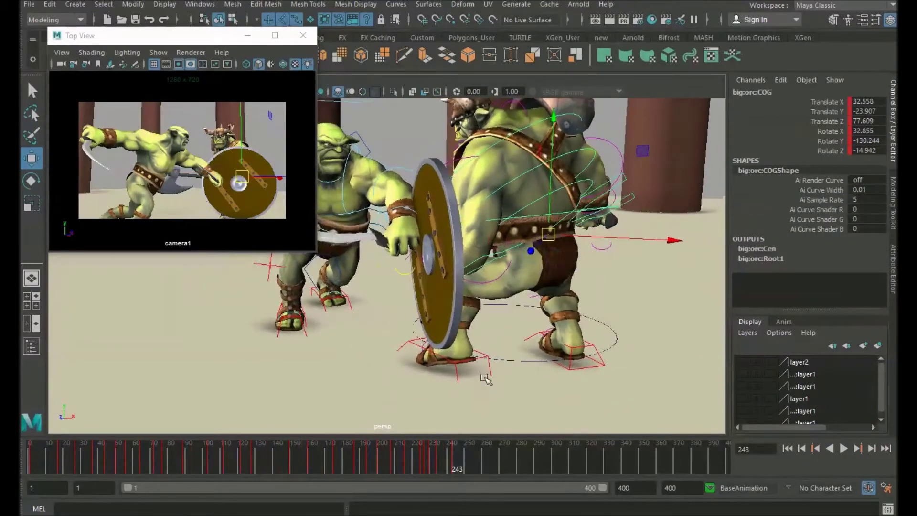
{"action": "scroll", "coordinate": [525, 268], "scroll_direction": "down", "scroll_amount": 2}
{"action": "left_click_drag", "start_coordinate": [487, 239], "coordinate": [569, 210], "text": "alt"}
{"action": "scroll", "coordinate": [526, 201], "scroll_direction": "down", "scroll_amount": 2}
{"action": "left_click", "coordinate": [352, 137]}
{"action": "left_click_drag", "start_coordinate": [352, 137], "coordinate": [688, 393]}
{"action": "middle_click_drag", "start_coordinate": [592, 306], "coordinate": [530, 297], "text": "alt"}
{"action": "scroll", "coordinate": [525, 306], "scroll_direction": "up", "scroll_amount": 3}
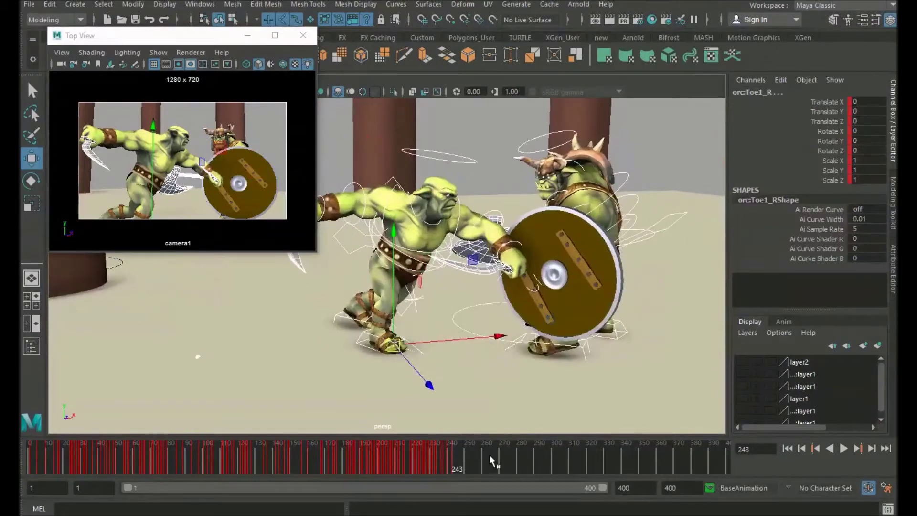
{"action": "left_click_drag", "start_coordinate": [432, 459], "coordinate": [451, 457]}
{"action": "left_click_drag", "start_coordinate": [532, 399], "coordinate": [640, 255], "text": "alt"}
{"action": "left_click", "coordinate": [672, 231]}
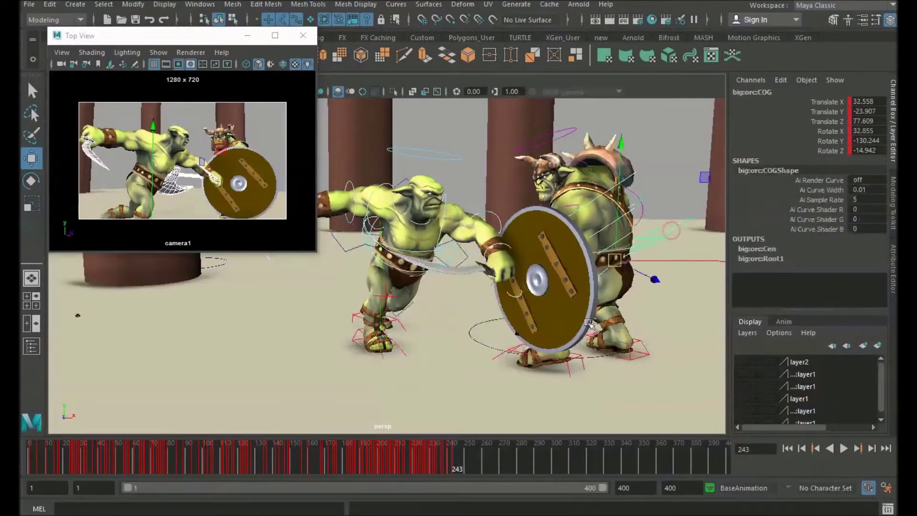
{"action": "scroll", "coordinate": [600, 321], "scroll_direction": "up", "scroll_amount": 2}
{"action": "left_click_drag", "start_coordinate": [436, 449], "coordinate": [454, 452]}
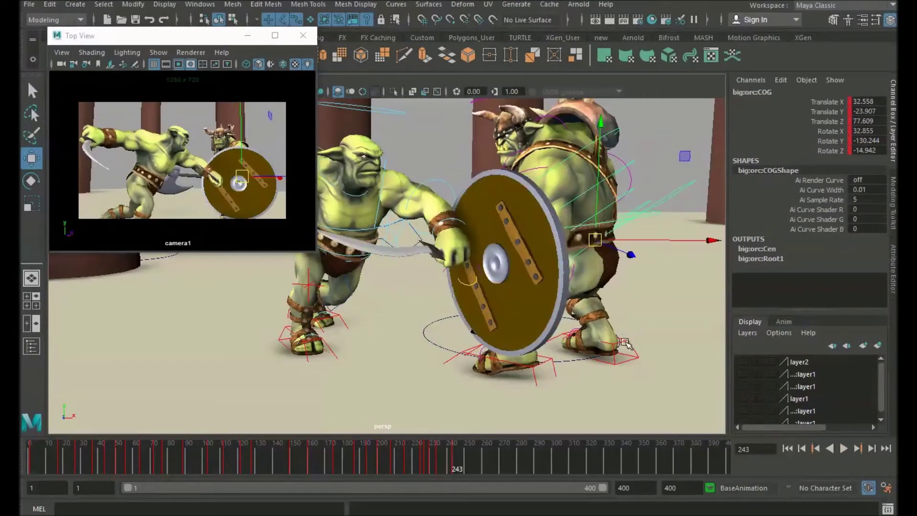
Move both of the defending orc's foot controls backward, away from the attacker, at frame 243
{"action": "left_click", "coordinate": [625, 342]}
{"action": "middle_click_drag", "start_coordinate": [651, 303], "coordinate": [578, 297], "text": "alt"}
{"action": "left_click_drag", "start_coordinate": [568, 326], "coordinate": [603, 328]}
{"action": "left_click", "coordinate": [480, 356]}
{"action": "left_click_drag", "start_coordinate": [535, 362], "coordinate": [396, 324], "text": "alt"}
{"action": "left_click_drag", "start_coordinate": [367, 326], "coordinate": [428, 333]}
{"action": "key", "text": "e"}
{"action": "key", "text": "w"}
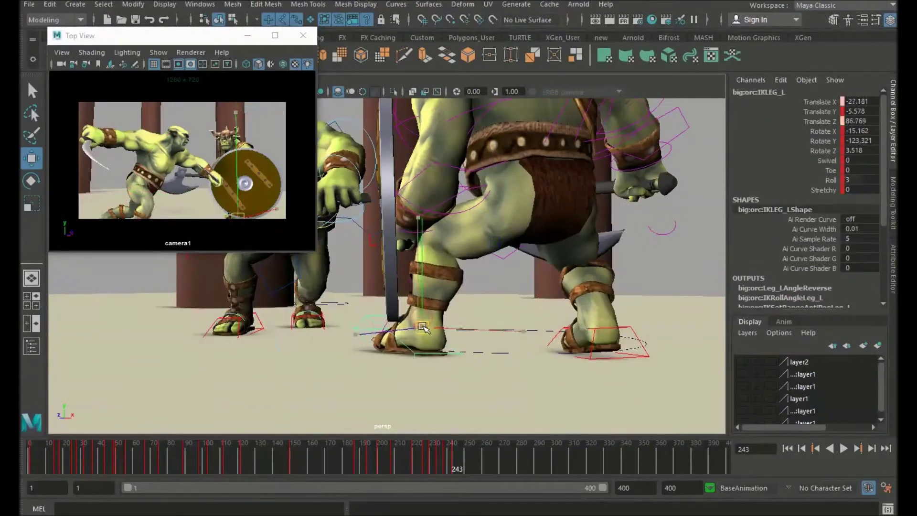
Shift the defending orc's COG back over the repositioned feet and adjust its rotation slightly
{"action": "left_click_drag", "start_coordinate": [535, 329], "coordinate": [550, 199], "text": "alt"}
{"action": "left_click", "coordinate": [535, 175]}
{"action": "left_click", "coordinate": [543, 195]}
{"action": "key", "text": "e"}
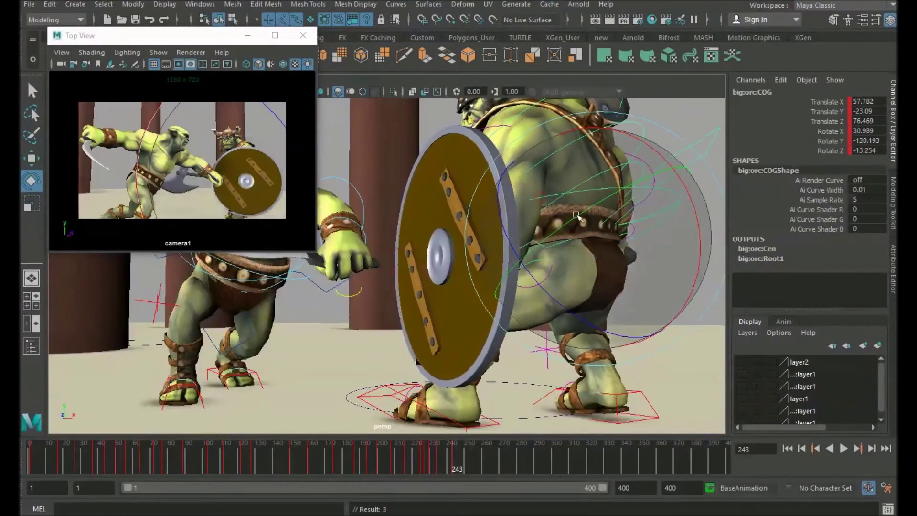
{"action": "right_click_drag", "start_coordinate": [540, 200], "coordinate": [477, 204], "text": "alt"}
{"action": "middle_click_drag", "start_coordinate": [478, 205], "coordinate": [532, 224], "text": "alt"}
{"action": "key", "text": "w"}
{"action": "left_click_drag", "start_coordinate": [532, 224], "coordinate": [468, 219], "text": "alt"}
{"action": "right_click_drag", "start_coordinate": [311, 204], "coordinate": [364, 215], "text": "alt"}
{"action": "middle_click_drag", "start_coordinate": [364, 215], "coordinate": [427, 239], "text": "alt"}
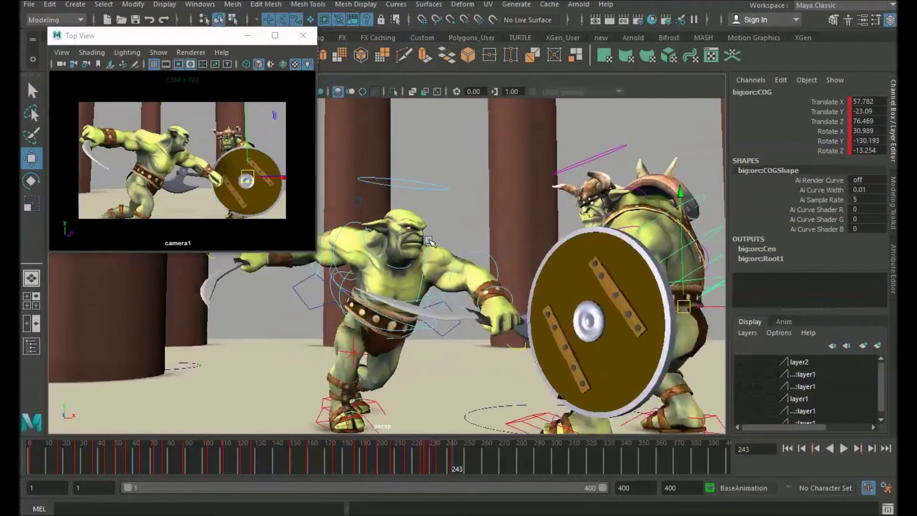
Rotate the attacking orc's left shoulder and elbow to extend the front sword arm after the retreating shield
{"action": "left_click", "coordinate": [429, 242]}
{"action": "left_click_drag", "start_coordinate": [429, 242], "coordinate": [444, 240], "text": "alt"}
{"action": "key", "text": "e"}
{"action": "right_click_drag", "start_coordinate": [428, 239], "coordinate": [467, 241], "text": "alt"}
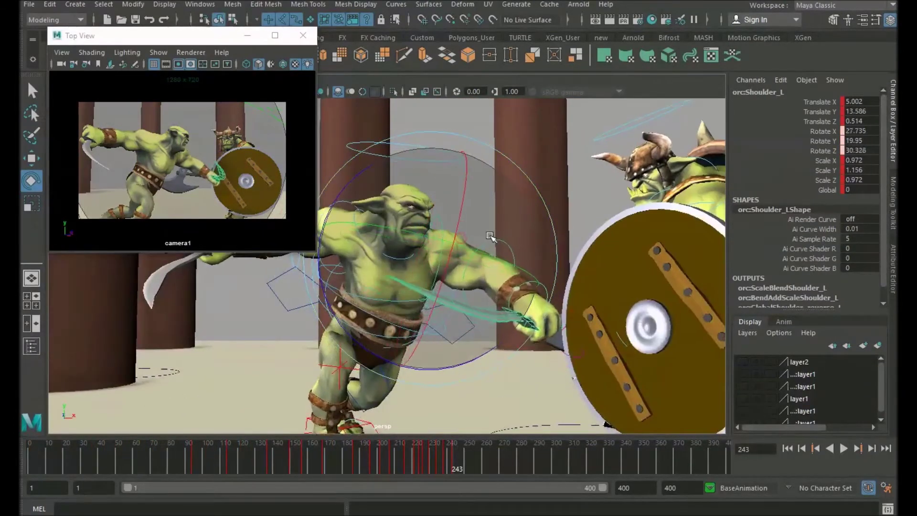
{"action": "left_click_drag", "start_coordinate": [485, 235], "coordinate": [468, 285], "text": "alt"}
{"action": "left_click", "coordinate": [488, 204]}
{"action": "key", "text": "w"}
{"action": "key", "text": "e"}
{"action": "middle_click_drag", "start_coordinate": [487, 279], "coordinate": [465, 276], "text": "alt"}
Rotate the attacking orc's left wrist so the front sword swings around across the face of the shield
{"action": "key", "text": "w"}
{"action": "left_click", "coordinate": [518, 234]}
{"action": "key", "text": "e"}
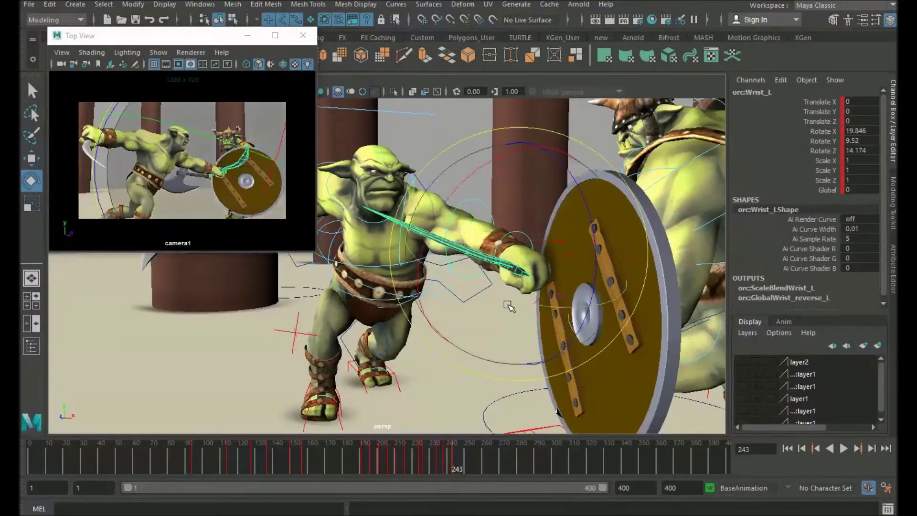
{"action": "mouse_move", "coordinate": [509, 304]}
{"action": "left_mouse_down"}
{"action": "mouse_move", "coordinate": [561, 312]}
{"action": "mouse_move", "coordinate": [525, 300]}
{"action": "left_mouse_up"}
{"action": "key", "text": "w"}
{"action": "mouse_move", "coordinate": [458, 299]}
{"action": "left_mouse_down", "text": "alt"}
{"action": "mouse_move", "coordinate": [485, 292]}
{"action": "mouse_move", "coordinate": [448, 329]}
{"action": "mouse_move", "coordinate": [454, 316]}
{"action": "left_mouse_up", "text": "alt"}
{"action": "middle_click_drag", "start_coordinate": [453, 316], "coordinate": [420, 318], "text": "alt"}
Adjust the defending orc's body controls at frame 243, nudging the pose slightly away from the blow
{"action": "left_click", "coordinate": [646, 226]}
{"action": "left_click_drag", "start_coordinate": [612, 254], "coordinate": [618, 253], "text": "alt"}
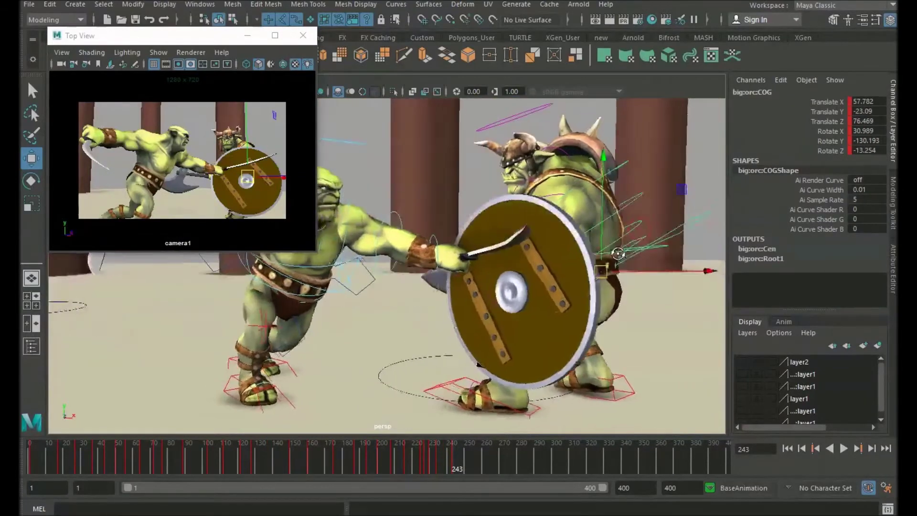
{"action": "middle_click_drag", "start_coordinate": [618, 253], "coordinate": [579, 272], "text": "alt"}
{"action": "right_click_drag", "start_coordinate": [550, 243], "coordinate": [583, 244], "text": "alt"}
{"action": "left_click", "coordinate": [557, 205]}
{"action": "left_click_drag", "start_coordinate": [565, 223], "coordinate": [519, 239], "text": "alt"}
{"action": "left_click", "coordinate": [615, 276]}
{"action": "left_click_drag", "start_coordinate": [636, 284], "coordinate": [547, 301], "text": "alt"}
{"action": "middle_click_drag", "start_coordinate": [547, 301], "coordinate": [522, 241], "text": "alt"}
{"action": "left_click_drag", "start_coordinate": [499, 247], "coordinate": [505, 249]}
Move and rotate the defending orc's left shoulder so the shield is pushed back and tilted by the blow
{"action": "left_click_drag", "start_coordinate": [430, 217], "coordinate": [459, 215], "text": "alt"}
{"action": "left_click", "coordinate": [441, 155]}
{"action": "middle_click_drag", "start_coordinate": [441, 158], "coordinate": [469, 207], "text": "alt"}
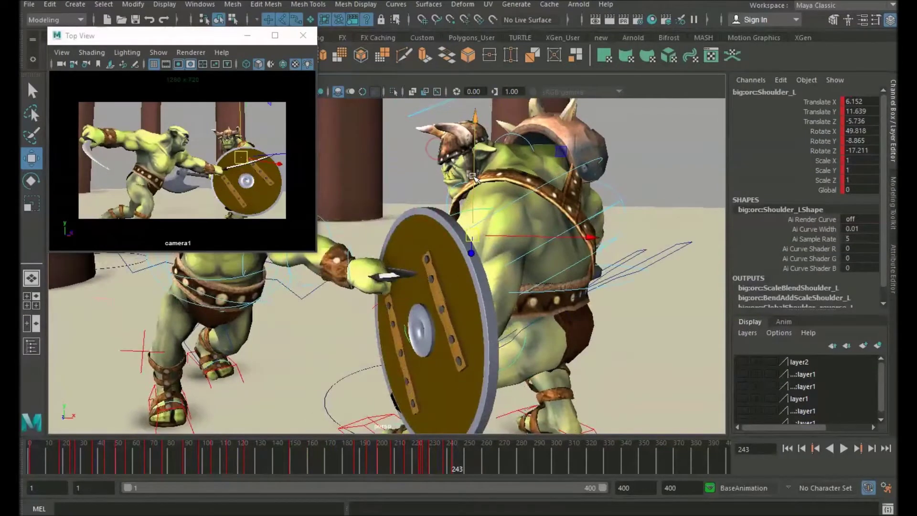
{"action": "left_click_drag", "start_coordinate": [476, 174], "coordinate": [429, 222]}
{"action": "key", "text": "e"}
{"action": "left_click_drag", "start_coordinate": [411, 218], "coordinate": [506, 205], "text": "alt"}
{"action": "key", "text": "w"}
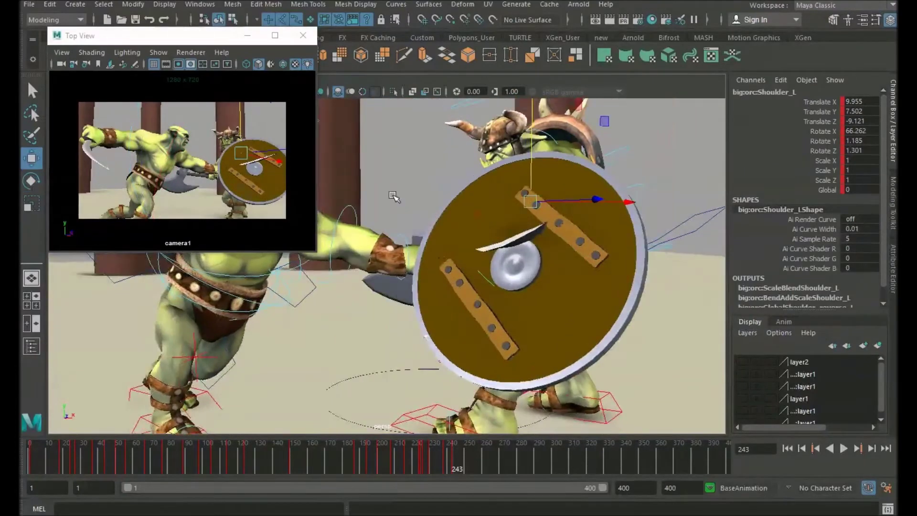
{"action": "middle_click_drag", "start_coordinate": [395, 199], "coordinate": [476, 214], "text": "alt"}
Rotate the attacking orc's left shoulder to straighten the front arm and follow the sword through across the shield
{"action": "left_click", "coordinate": [392, 193]}
{"action": "left_click_drag", "start_coordinate": [406, 205], "coordinate": [460, 268], "text": "alt"}
{"action": "right_click_drag", "start_coordinate": [461, 268], "coordinate": [420, 225], "text": "alt"}
{"action": "left_click_drag", "start_coordinate": [420, 225], "coordinate": [425, 145], "text": "alt"}
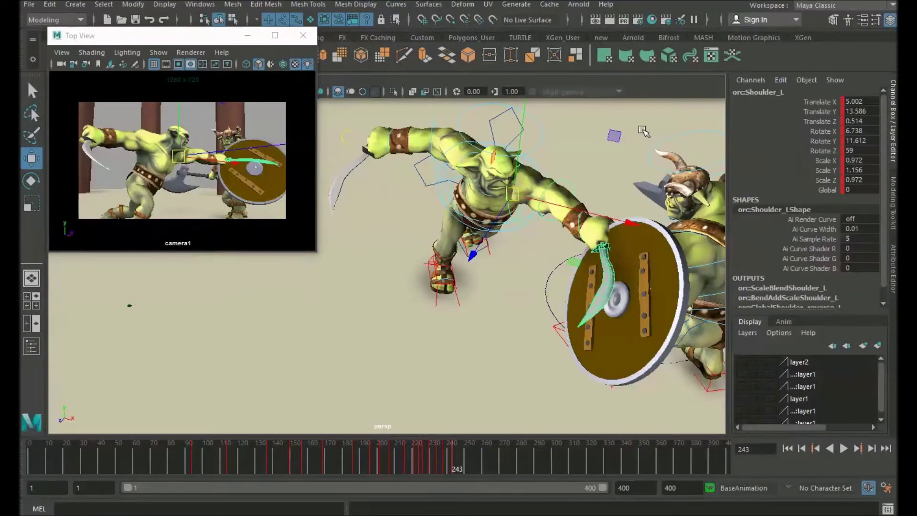
{"action": "left_click_drag", "start_coordinate": [610, 305], "coordinate": [525, 278], "text": "alt"}
{"action": "left_click_drag", "start_coordinate": [532, 319], "coordinate": [478, 290], "text": "alt"}
Raise the attacking orc's COG at frame 243 and adjust its rotation to lean the body into the strike
{"action": "left_click", "coordinate": [492, 264]}
{"action": "scroll", "coordinate": [477, 290], "scroll_direction": "up", "scroll_amount": 2}
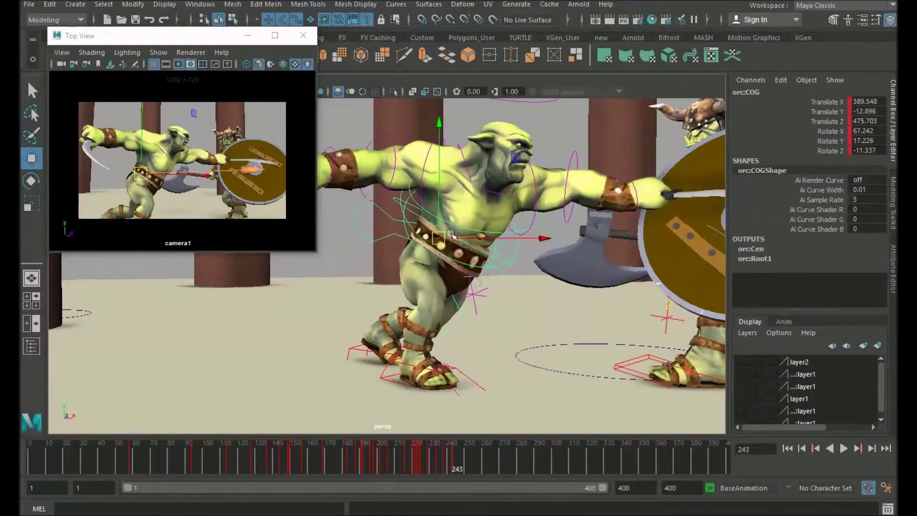
{"action": "left_click_drag", "start_coordinate": [441, 238], "coordinate": [443, 231]}
{"action": "key", "text": "e"}
{"action": "left_click_drag", "start_coordinate": [510, 251], "coordinate": [463, 262], "text": "alt"}
{"action": "scroll", "coordinate": [530, 328], "scroll_direction": "down", "scroll_amount": 4}
{"action": "key", "text": "w"}
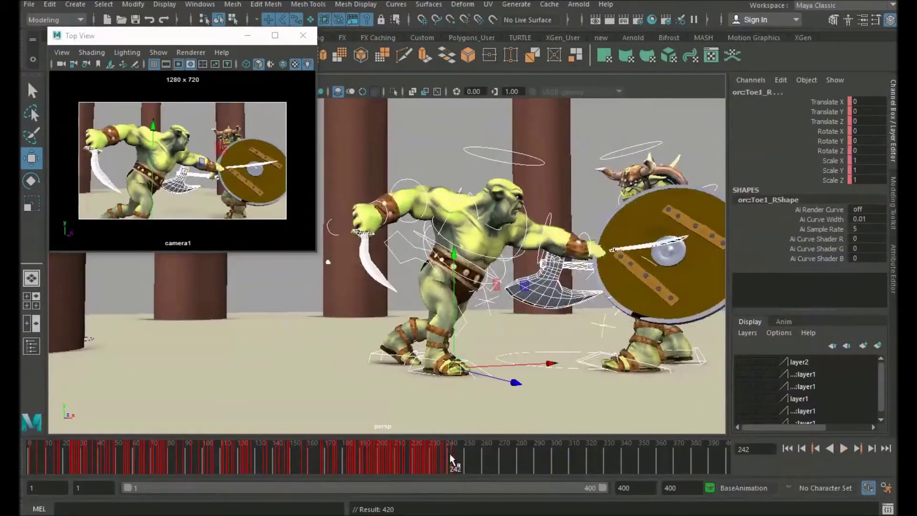
Step back and forth between frames 240 and 243 to check the strike's motion, ending at frame 243
{"action": "left_click", "coordinate": [450, 455]}
{"action": "key", "text": "period"}
{"action": "key", "text": "comma"}
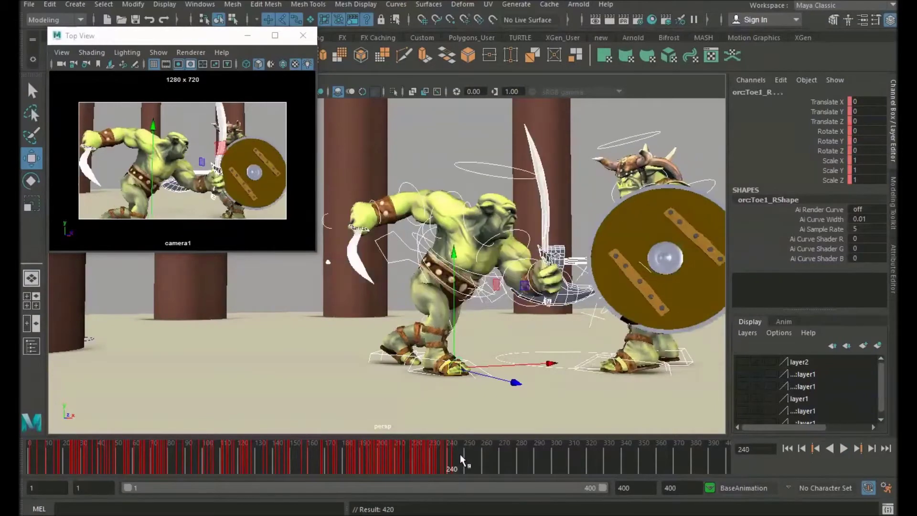
{"action": "key", "text": "comma"}
{"action": "key", "text": "alt+period"}
{"action": "key", "text": "alt+period"}
{"action": "key", "text": "alt+period"}
{"action": "key", "text": "alt+period"}
{"action": "key", "text": "alt+period"}
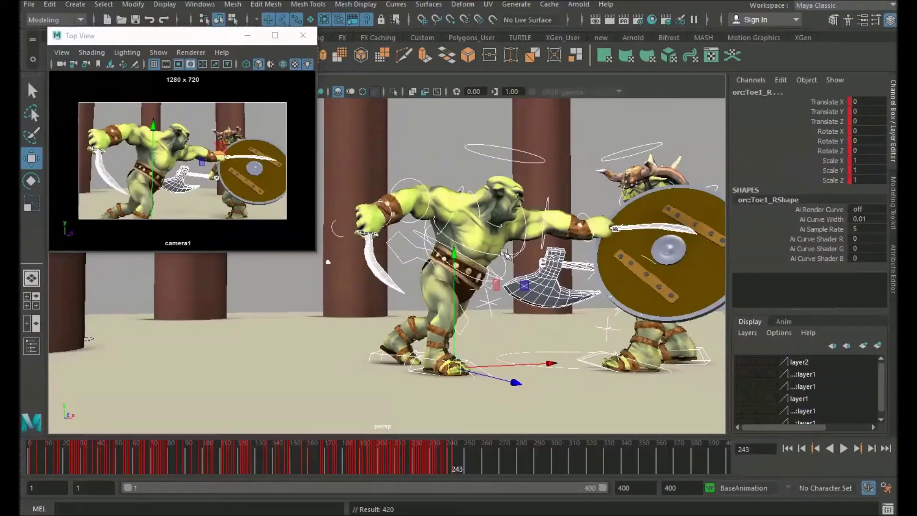
Rotate the attacking orc's COG at frame 243 to turn the whole body further toward the defender
{"action": "left_click", "coordinate": [471, 270]}
{"action": "left_click_drag", "start_coordinate": [471, 271], "coordinate": [396, 282], "text": "alt"}
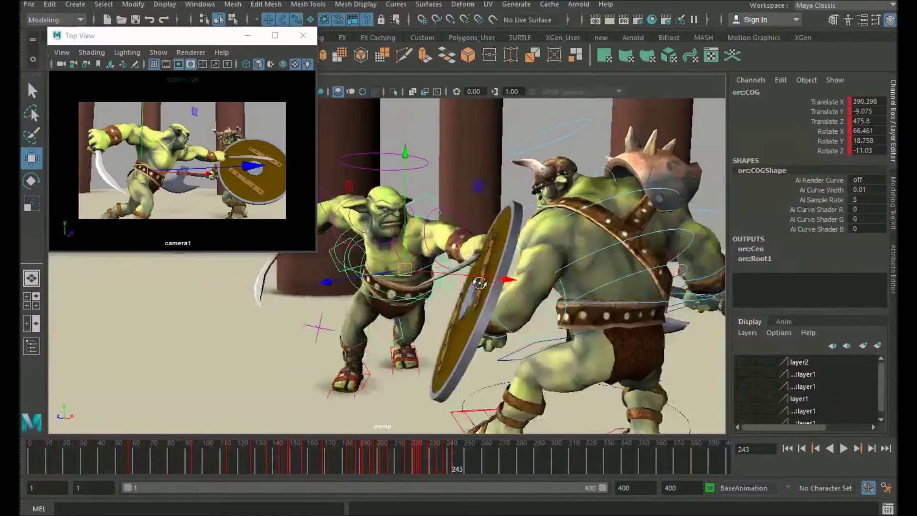
{"action": "right_click_drag", "start_coordinate": [397, 282], "coordinate": [526, 287], "text": "alt"}
{"action": "key", "text": "e"}
{"action": "left_click_drag", "start_coordinate": [462, 269], "coordinate": [459, 285], "text": "alt"}
{"action": "left_click_drag", "start_coordinate": [446, 320], "coordinate": [436, 286]}
{"action": "key", "text": "w"}
Rotate the attacking orc's hips at frame 243 to adjust the pelvis under the turned torso
{"action": "left_click", "coordinate": [449, 294]}
{"action": "key", "text": "e"}
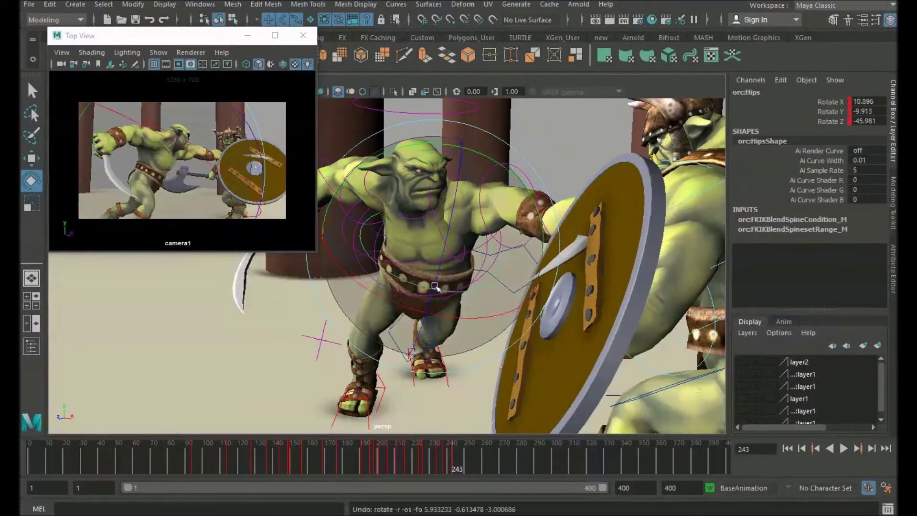
{"action": "right_click_drag", "start_coordinate": [434, 286], "coordinate": [518, 270], "text": "alt"}
{"action": "left_click_drag", "start_coordinate": [518, 271], "coordinate": [397, 278]}
{"action": "left_click_drag", "start_coordinate": [397, 278], "coordinate": [415, 221], "text": "alt"}
Rotate the attacking orc's Spine2 control to twist the chest so the rear sword arm swings forward
{"action": "key", "text": "w"}
{"action": "left_click", "coordinate": [392, 251]}
{"action": "key", "text": "e"}
{"action": "key", "text": "w"}
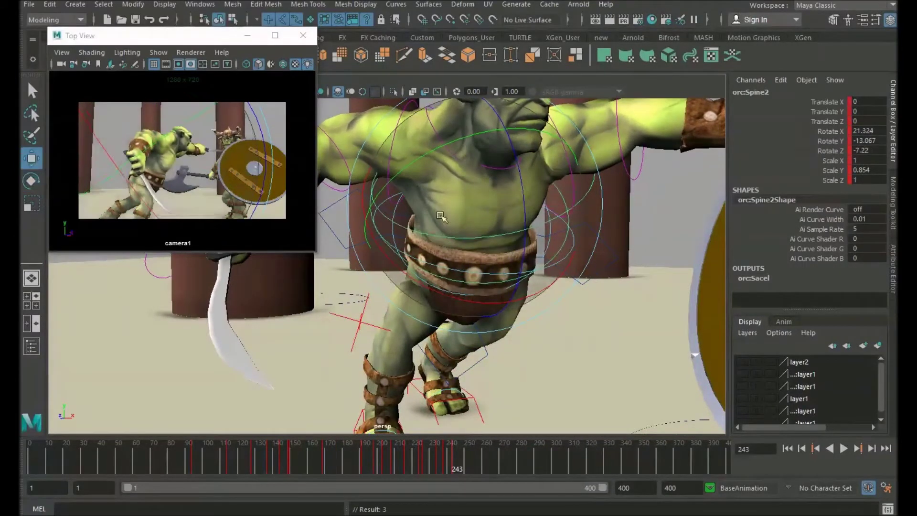
Rotate the attacking orc's left shoulder to realign the front sword arm with the shield after the torso twist
{"action": "middle_click_drag", "start_coordinate": [585, 144], "coordinate": [544, 184], "text": "alt"}
{"action": "left_click", "coordinate": [515, 200]}
{"action": "key", "text": "e"}
{"action": "left_click_drag", "start_coordinate": [515, 199], "coordinate": [389, 175], "text": "alt"}
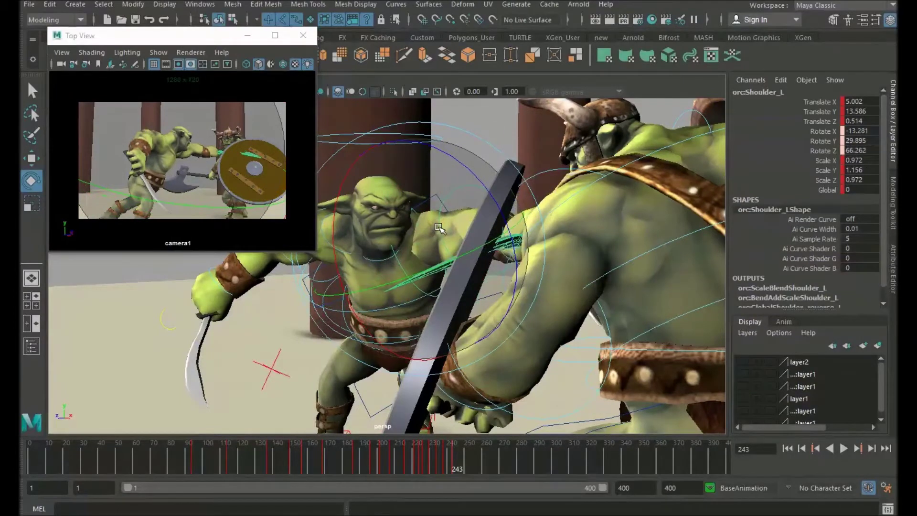
{"action": "key", "text": "w"}
Move the defending orc's right foot IK control back from the attacker at frame 243, to about X 110 and Z 28
{"action": "right_click_drag", "start_coordinate": [438, 228], "coordinate": [139, 293], "text": "alt"}
{"action": "left_click_drag", "start_coordinate": [139, 292], "coordinate": [107, 272], "text": "alt"}
{"action": "right_click_drag", "start_coordinate": [107, 272], "coordinate": [220, 286], "text": "alt"}
{"action": "left_click", "coordinate": [527, 289]}
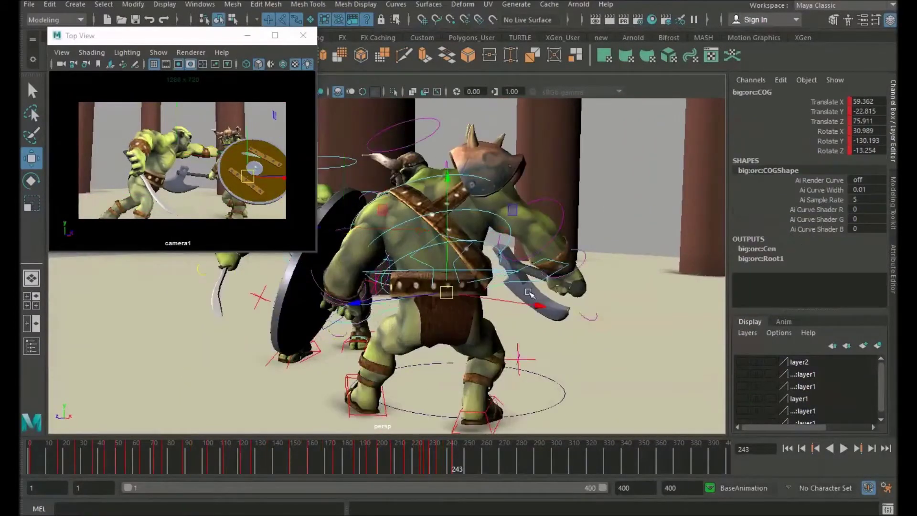
{"action": "left_click_drag", "start_coordinate": [529, 292], "coordinate": [520, 382], "text": "alt"}
{"action": "left_click", "coordinate": [490, 382]}
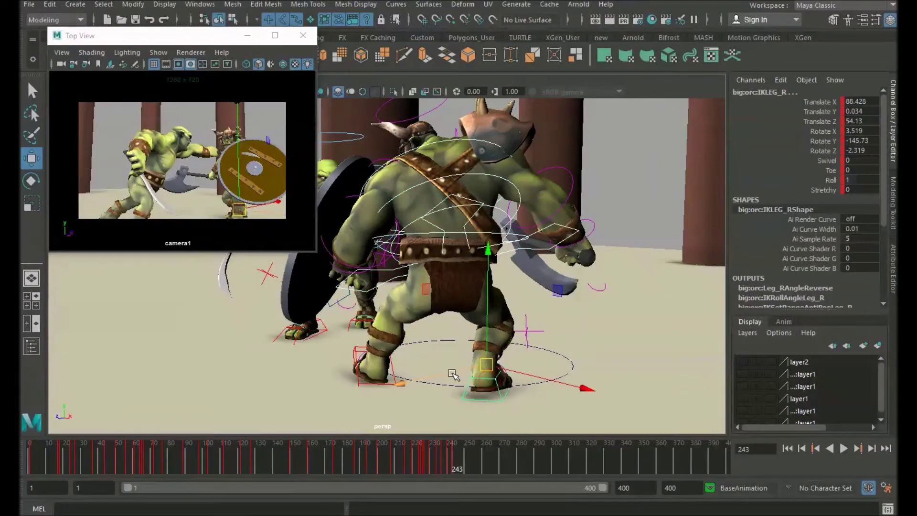
{"action": "left_click_drag", "start_coordinate": [452, 374], "coordinate": [514, 372]}
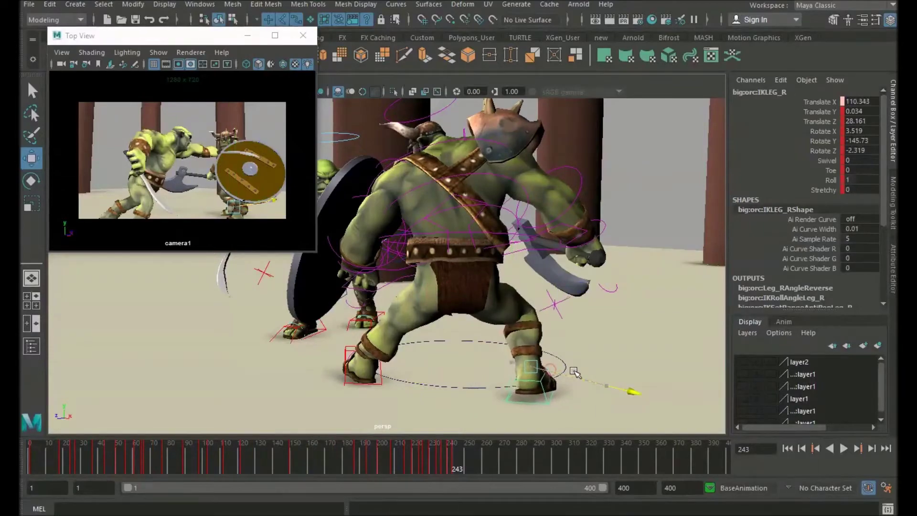
Select the controls of both orcs and review the sword strike in playback around frames 229 to 248
{"action": "left_click_drag", "start_coordinate": [578, 372], "coordinate": [467, 210], "text": "alt"}
{"action": "left_click", "coordinate": [467, 184]}
{"action": "left_click_drag", "start_coordinate": [374, 151], "coordinate": [760, 425]}
{"action": "left_click_drag", "start_coordinate": [538, 260], "coordinate": [502, 279], "text": "alt"}
{"action": "mouse_move", "coordinate": [434, 453]}
{"action": "left_mouse_down"}
{"action": "mouse_move", "coordinate": [365, 455]}
{"action": "mouse_move", "coordinate": [437, 443]}
{"action": "mouse_move", "coordinate": [417, 446]}
{"action": "mouse_move", "coordinate": [428, 444]}
{"action": "mouse_move", "coordinate": [416, 455]}
{"action": "mouse_move", "coordinate": [426, 451]}
{"action": "mouse_move", "coordinate": [429, 462]}
{"action": "left_mouse_up"}
{"action": "double_click", "coordinate": [424, 448]}
{"action": "key", "text": "alt+v"}
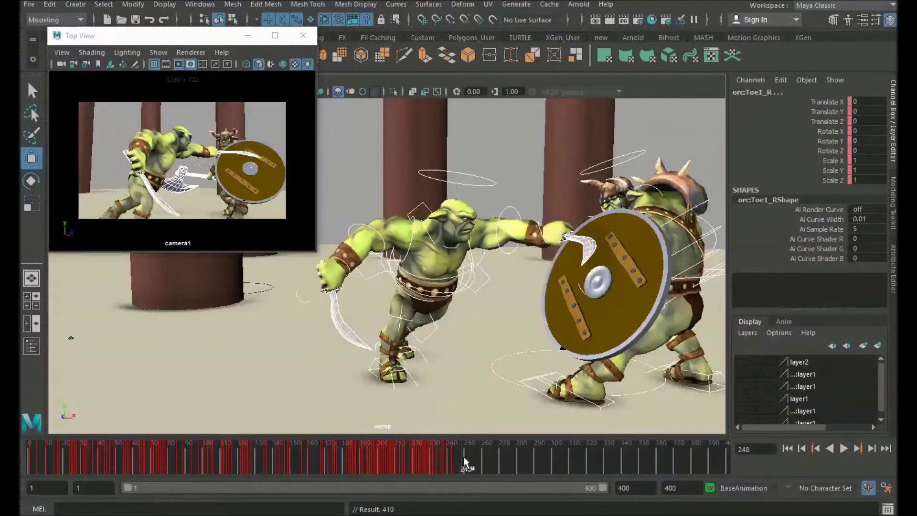
{"action": "left_click_drag", "start_coordinate": [449, 457], "coordinate": [463, 453]}
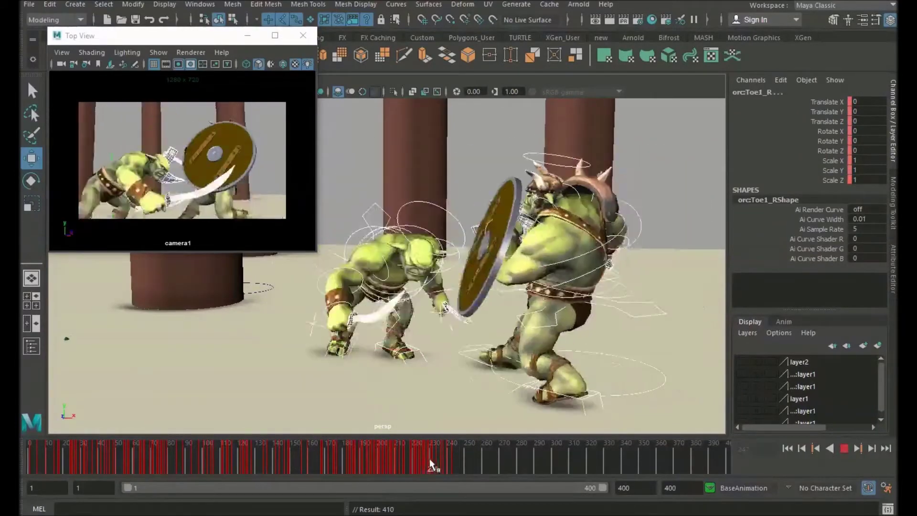
{"action": "left_click", "coordinate": [458, 458]}
{"action": "middle_click_drag", "start_coordinate": [525, 273], "coordinate": [525, 302], "text": "alt"}
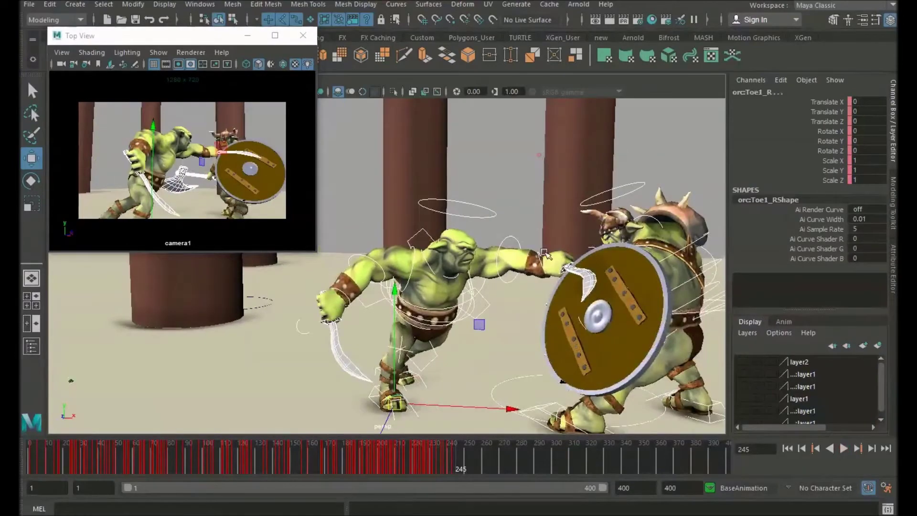
{"action": "left_click", "coordinate": [528, 242]}
{"action": "left_click_drag", "start_coordinate": [528, 289], "coordinate": [549, 263], "text": "alt"}
{"action": "scroll", "coordinate": [544, 261], "scroll_direction": "up", "scroll_amount": 3}
{"action": "middle_click_drag", "start_coordinate": [549, 262], "coordinate": [549, 220], "text": "alt"}
{"action": "left_click", "coordinate": [378, 177]}
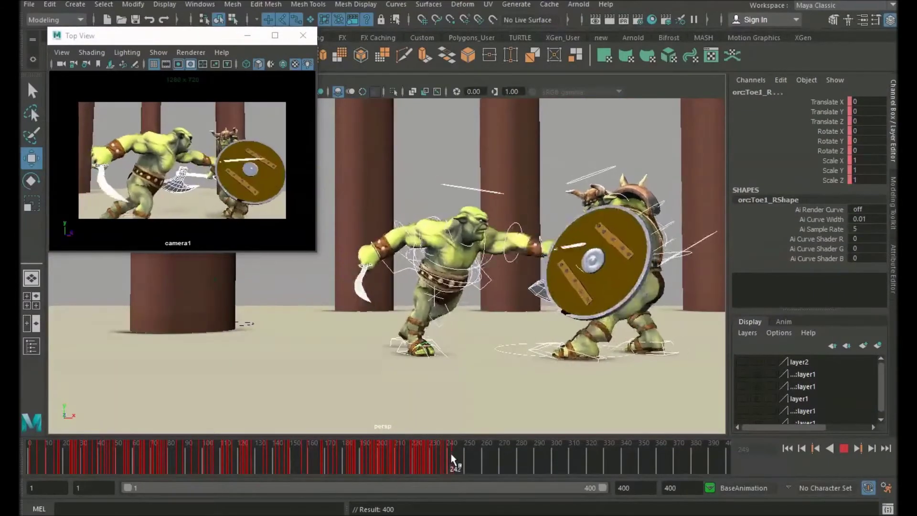
{"action": "left_click", "coordinate": [456, 457]}
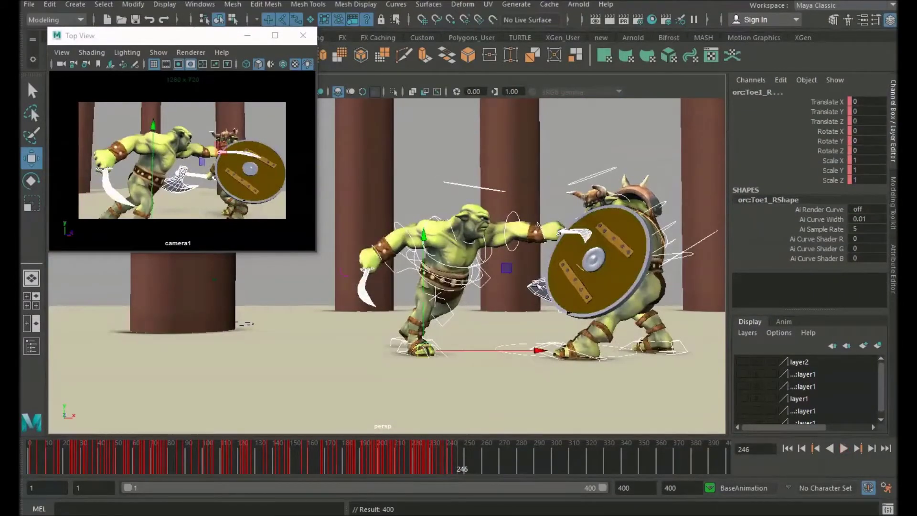
Rotate the attacking orc's COG at frame 246 so the whole body turns through with the sword strike
{"action": "scroll", "coordinate": [468, 290], "scroll_direction": "up", "scroll_amount": 4}
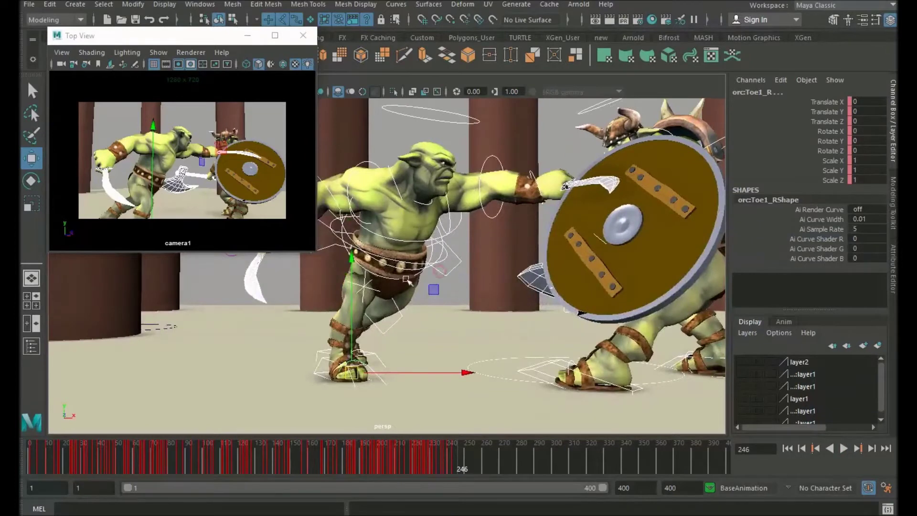
{"action": "left_click", "coordinate": [441, 273]}
{"action": "key", "text": "e"}
{"action": "left_click_drag", "start_coordinate": [378, 297], "coordinate": [424, 294]}
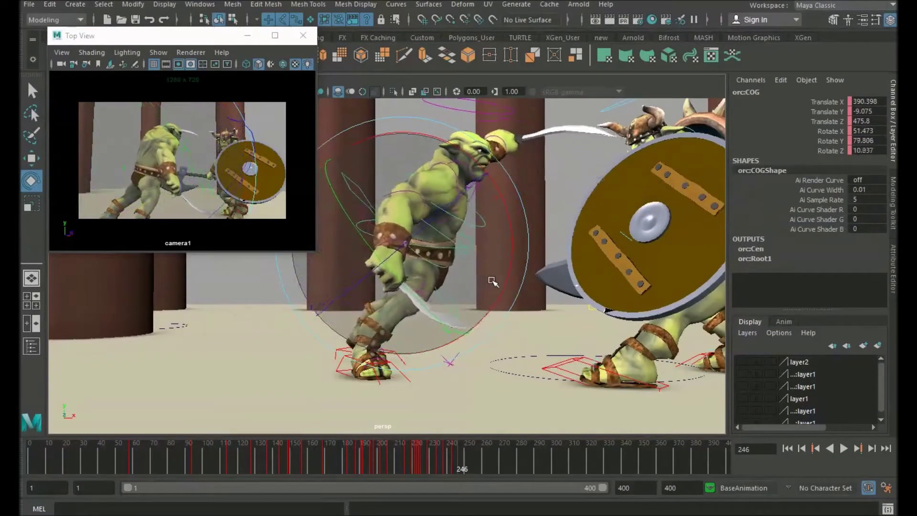
{"action": "key", "text": "w"}
Move the attacking orc's leg control at frame 246 to support the turned body
{"action": "left_click_drag", "start_coordinate": [492, 280], "coordinate": [444, 289], "text": "alt"}
{"action": "left_click", "coordinate": [383, 344]}
{"action": "left_click_drag", "start_coordinate": [384, 331], "coordinate": [399, 330]}
Refine the attacking orc's COG rotation at frame 246 and key the follow-through pose
{"action": "left_click_drag", "start_coordinate": [415, 287], "coordinate": [432, 286], "text": "alt"}
{"action": "left_click", "coordinate": [442, 268]}
{"action": "key", "text": "e"}
{"action": "key", "text": "s"}
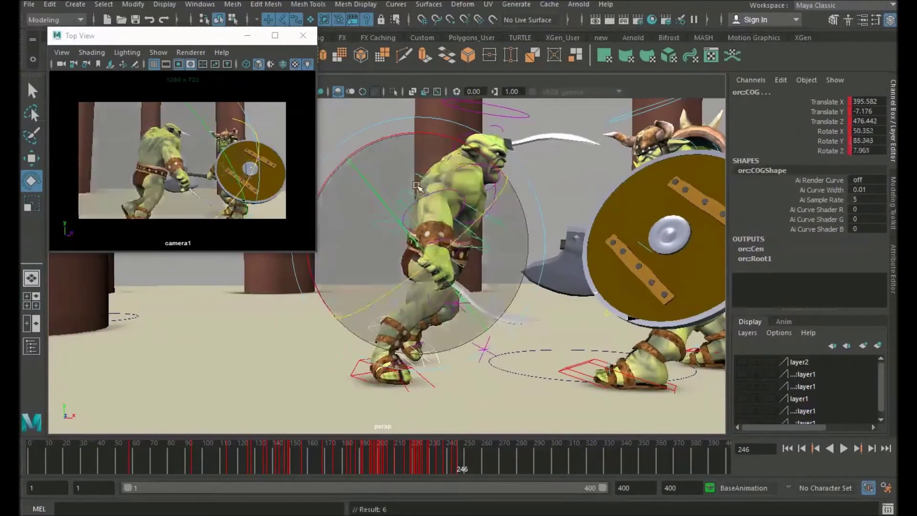
{"action": "left_click_drag", "start_coordinate": [423, 214], "coordinate": [445, 281]}
{"action": "key", "text": "w"}
Narrow the timeline's playback range to frames 188 to 299 around the sword strike
{"action": "left_click_drag", "start_coordinate": [435, 451], "coordinate": [449, 455]}
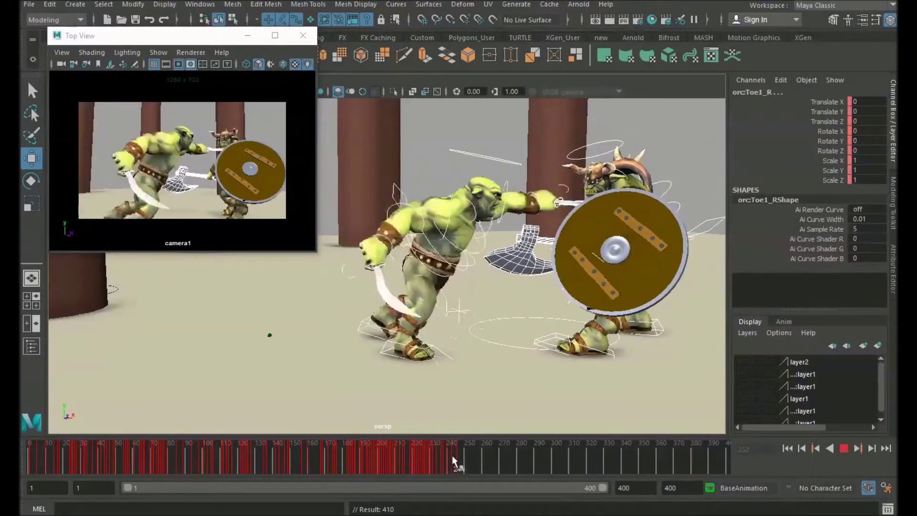
{"action": "mouse_move", "coordinate": [455, 457]}
{"action": "left_mouse_down"}
{"action": "mouse_move", "coordinate": [409, 455]}
{"action": "mouse_move", "coordinate": [457, 456]}
{"action": "left_mouse_up"}
{"action": "left_click_drag", "start_coordinate": [606, 239], "coordinate": [560, 233], "text": "alt"}
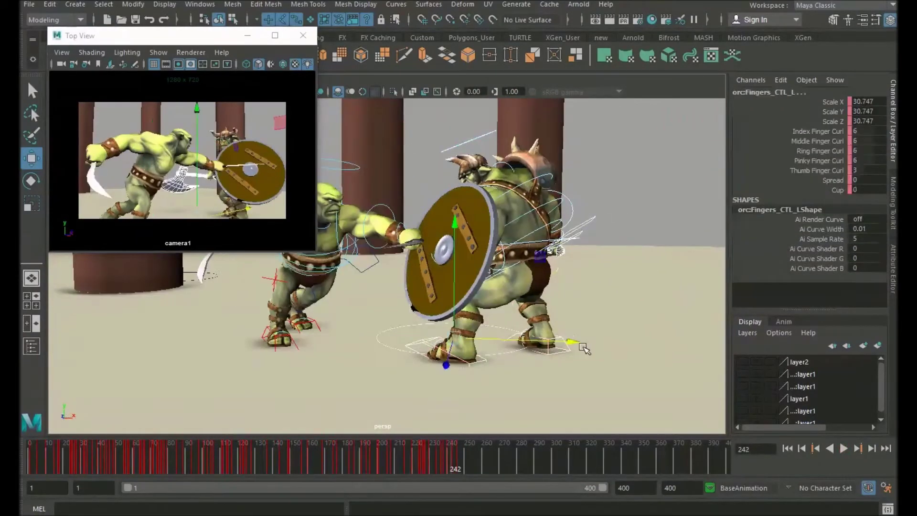
{"action": "right_click_drag", "start_coordinate": [584, 349], "coordinate": [537, 425], "text": "alt"}
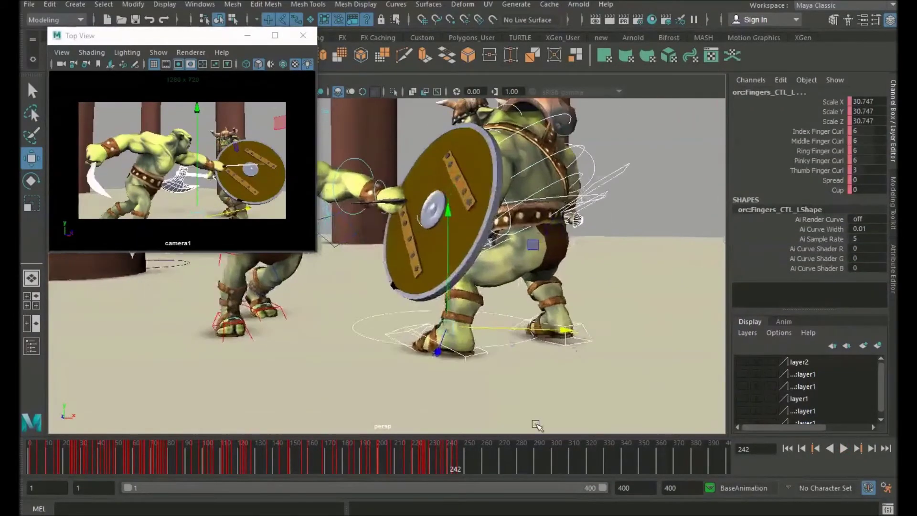
{"action": "double_click", "coordinate": [489, 482]}
{"action": "left_click_drag", "start_coordinate": [146, 488], "coordinate": [339, 486]}
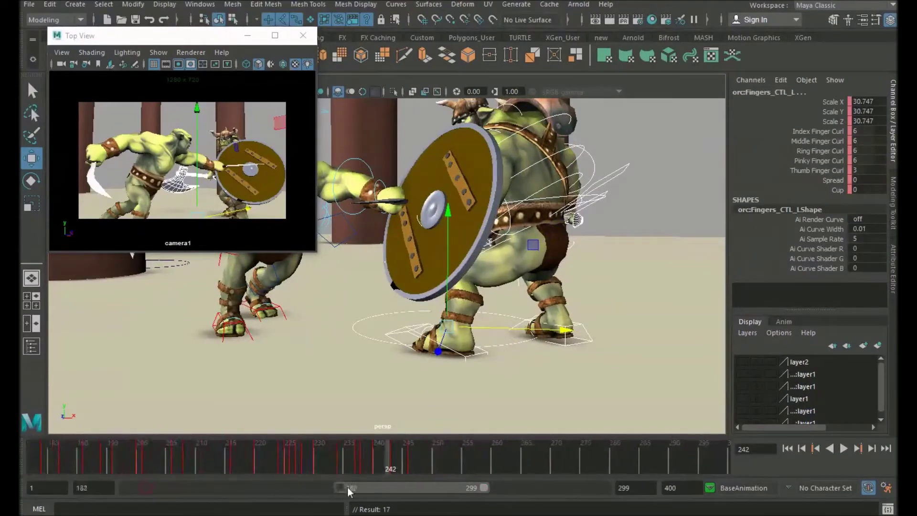
Play the shortened range and check the strike's impact on the shield around frame 242
{"action": "key", "text": "alt+v"}
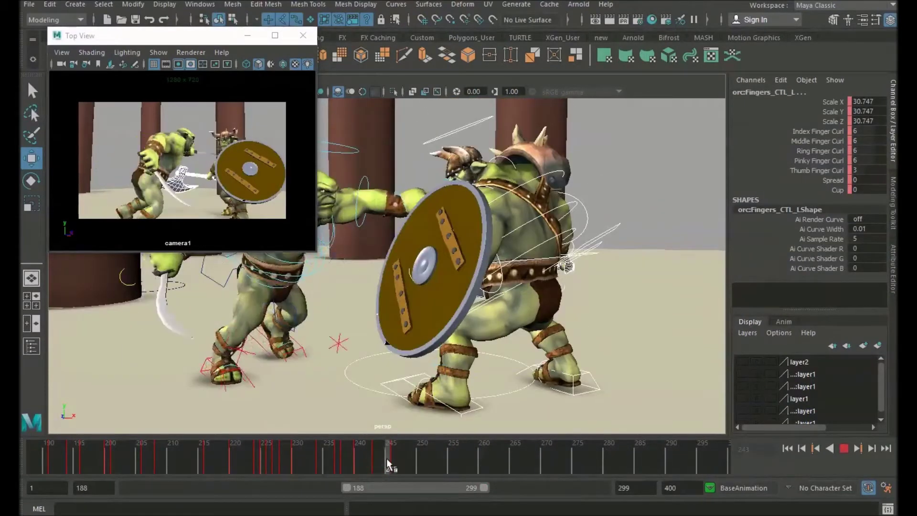
{"action": "left_click", "coordinate": [376, 461]}
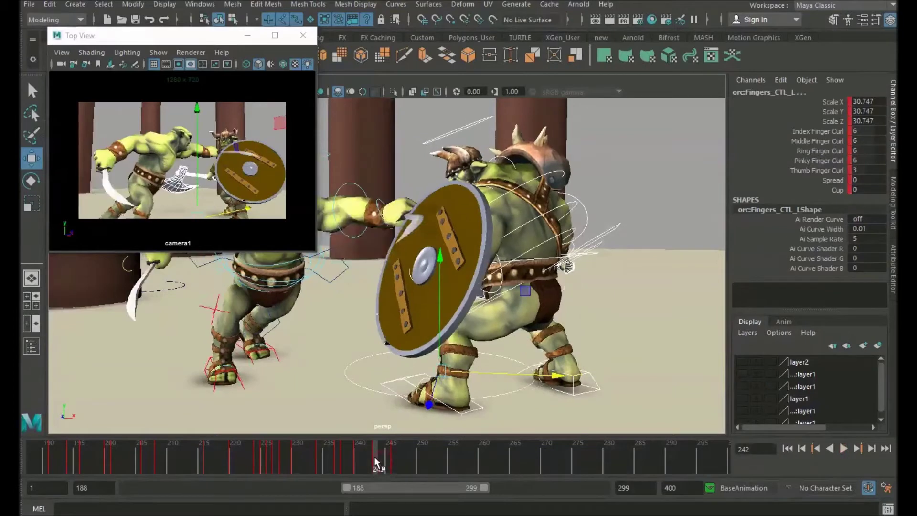
{"action": "key", "text": "alt+v"}
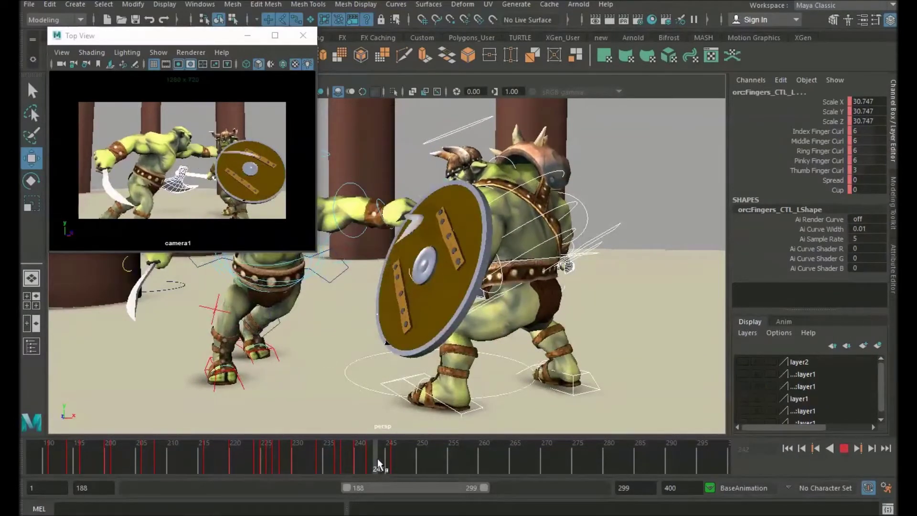
Shift the defending orc's COG back and down at frame 244, to about X 70, Y -24 and Z 64
{"action": "left_click_drag", "start_coordinate": [376, 460], "coordinate": [381, 457]}
{"action": "left_click_drag", "start_coordinate": [487, 306], "coordinate": [512, 303], "text": "alt"}
{"action": "left_click", "coordinate": [558, 260]}
{"action": "key", "text": "e"}
{"action": "left_click_drag", "start_coordinate": [430, 270], "coordinate": [487, 268], "text": "alt"}
{"action": "key", "text": "w"}
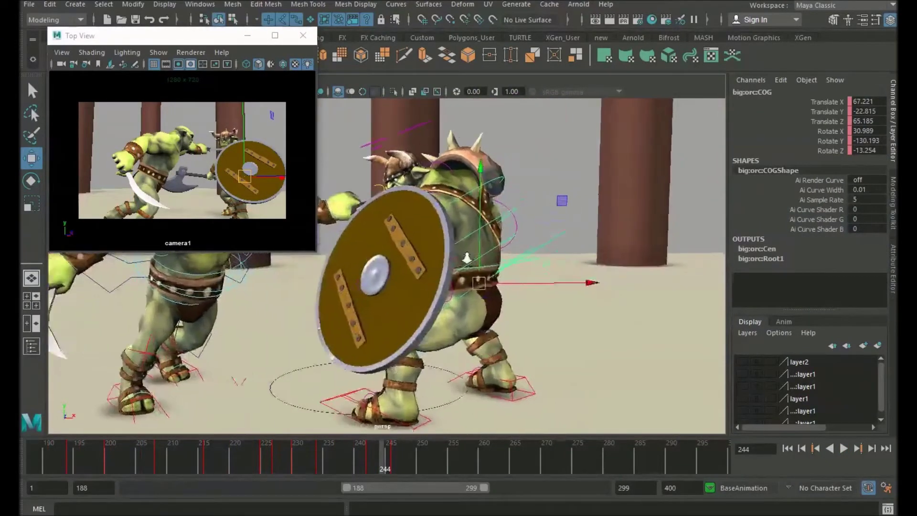
{"action": "right_click_drag", "start_coordinate": [477, 270], "coordinate": [494, 278], "text": "alt"}
{"action": "left_click_drag", "start_coordinate": [494, 278], "coordinate": [453, 276], "text": "alt"}
{"action": "left_click_drag", "start_coordinate": [557, 306], "coordinate": [565, 311]}
Rotate the defending orc's COG at frame 244 to about 33, -140 and -4 degrees in X, Y and Z, and key it
{"action": "left_click_drag", "start_coordinate": [554, 310], "coordinate": [485, 293], "text": "alt"}
{"action": "key", "text": "e"}
{"action": "key", "text": "s"}
{"action": "key", "text": "w"}
{"action": "left_click_drag", "start_coordinate": [540, 261], "coordinate": [522, 268], "text": "alt"}
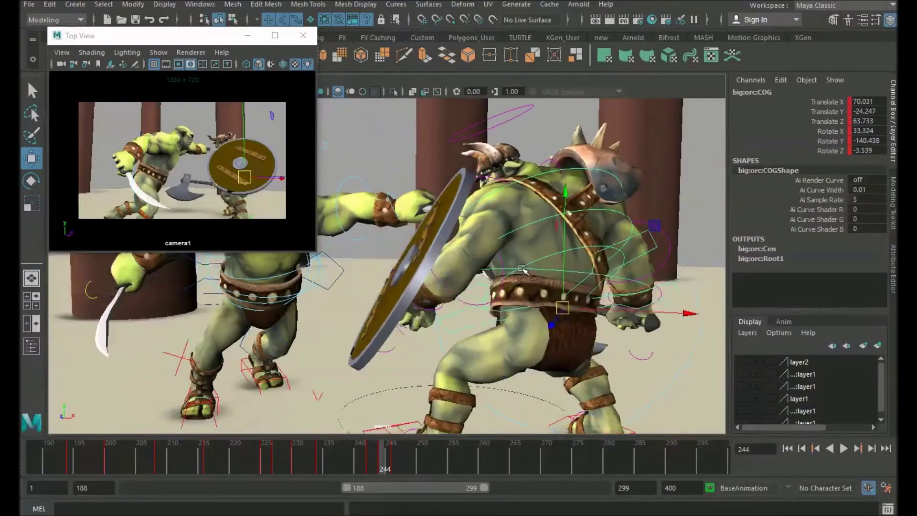
Rotate the defending orc's Spine1 control at frame 244 so the torso twists back with the shield
{"action": "left_click", "coordinate": [539, 271]}
{"action": "key", "text": "e"}
{"action": "left_click_drag", "start_coordinate": [517, 299], "coordinate": [497, 307]}
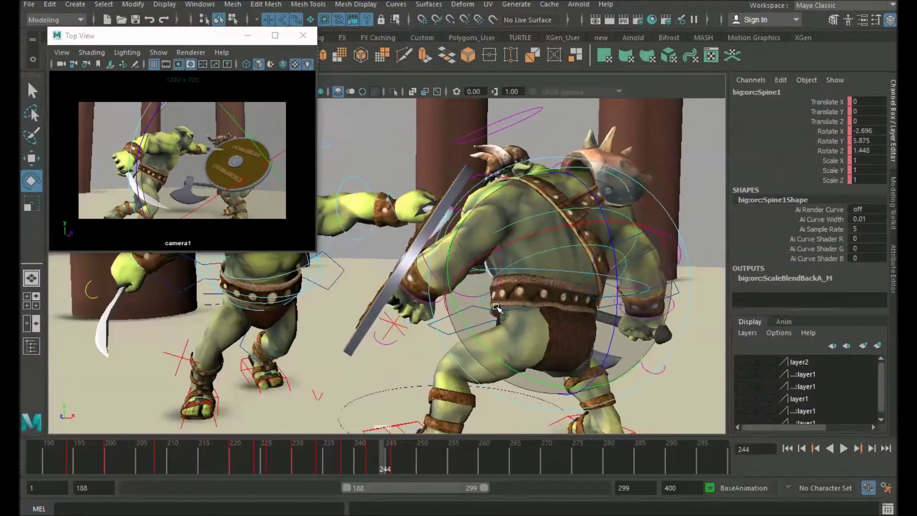
{"action": "key", "text": "w"}
{"action": "left_click_drag", "start_coordinate": [494, 252], "coordinate": [502, 271], "text": "alt"}
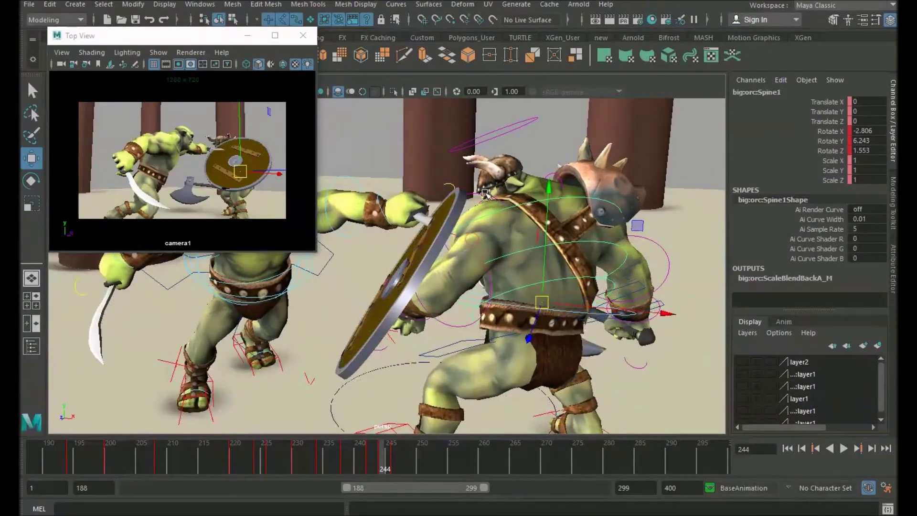
{"action": "left_click", "coordinate": [487, 277]}
{"action": "key", "text": "e"}
{"action": "key", "text": "w"}
{"action": "left_click_drag", "start_coordinate": [474, 231], "coordinate": [462, 262], "text": "alt"}
Rotate the defending orc's left elbow at frame 244 to about 74, 76 and -146 degrees, swinging the shield, and key it
{"action": "left_click", "coordinate": [441, 318]}
{"action": "key", "text": "e"}
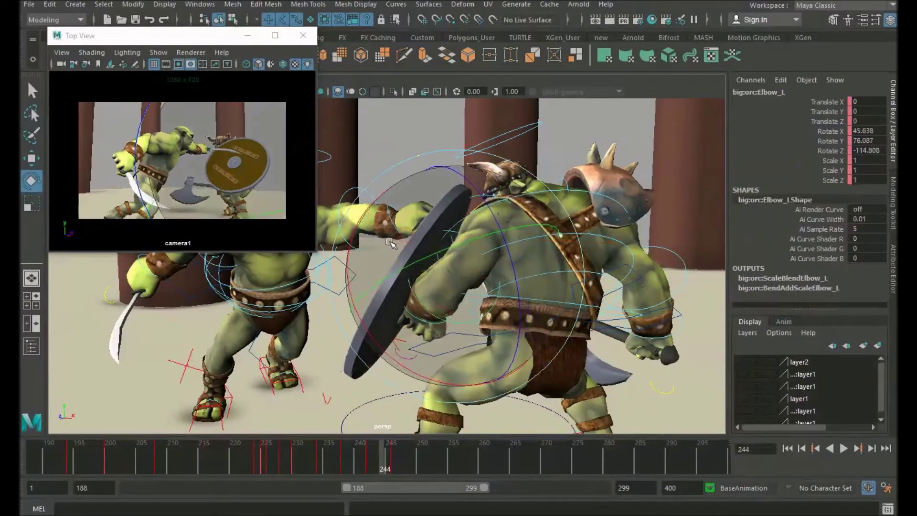
{"action": "left_click_drag", "start_coordinate": [390, 242], "coordinate": [427, 290]}
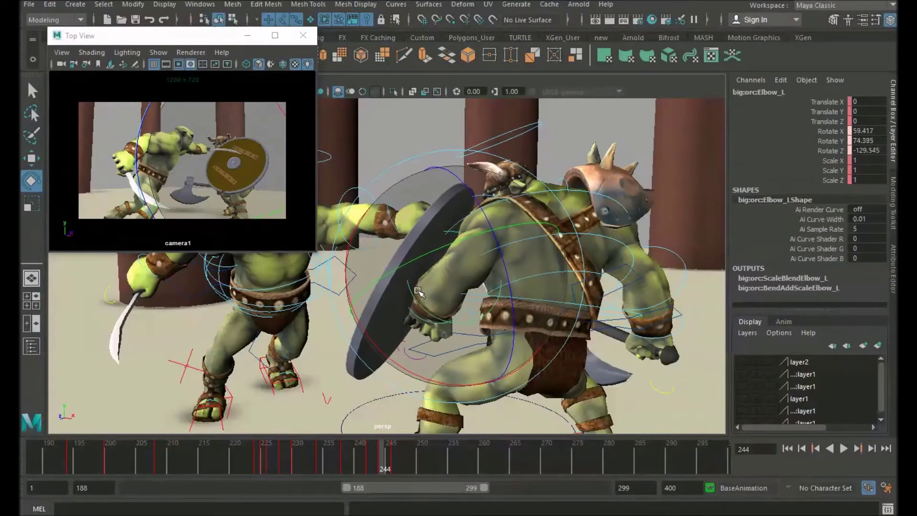
{"action": "left_click", "coordinate": [434, 316]}
{"action": "left_click_drag", "start_coordinate": [435, 316], "coordinate": [457, 298], "text": "alt"}
{"action": "left_click", "coordinate": [450, 314]}
{"action": "key", "text": "e"}
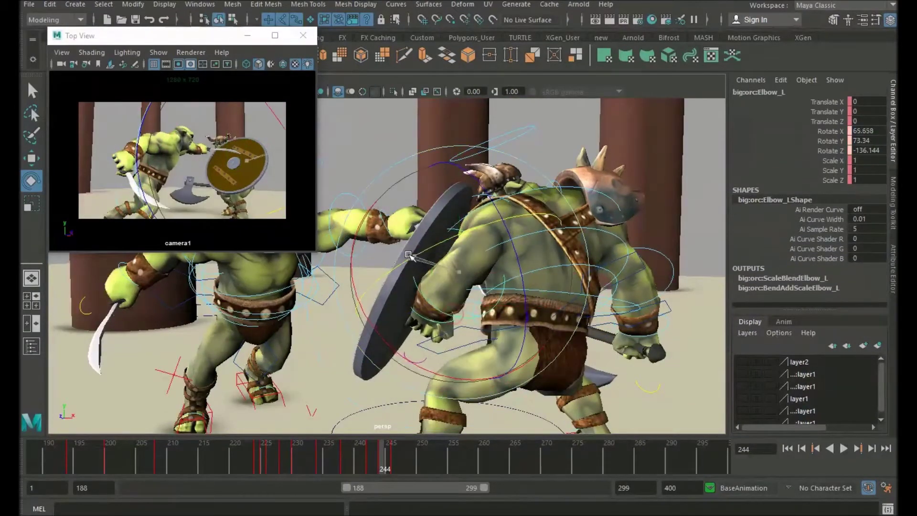
{"action": "key", "text": "s"}
Rotate the defending orc's COG at frame 246 to about 40, -147 and 0 degrees, turning its body further from the blow
{"action": "left_click_drag", "start_coordinate": [426, 267], "coordinate": [475, 270], "text": "alt"}
{"action": "right_click_drag", "start_coordinate": [475, 271], "coordinate": [366, 184], "text": "alt"}
{"action": "key", "text": "w"}
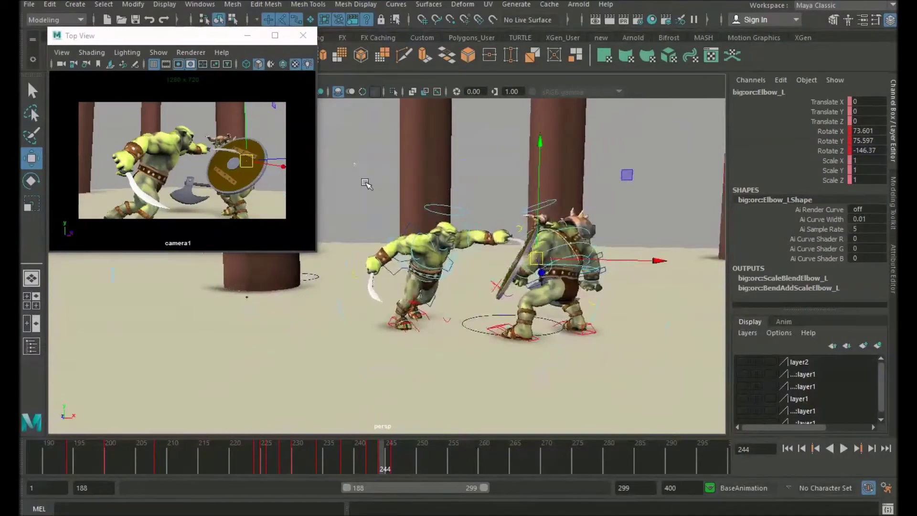
{"action": "left_click_drag", "start_coordinate": [334, 176], "coordinate": [660, 372]}
{"action": "left_click_drag", "start_coordinate": [659, 373], "coordinate": [594, 336], "text": "alt"}
{"action": "mouse_move", "coordinate": [383, 454]}
{"action": "left_mouse_down"}
{"action": "mouse_move", "coordinate": [338, 449]}
{"action": "mouse_move", "coordinate": [394, 445]}
{"action": "mouse_move", "coordinate": [374, 442]}
{"action": "mouse_move", "coordinate": [386, 443]}
{"action": "left_mouse_up"}
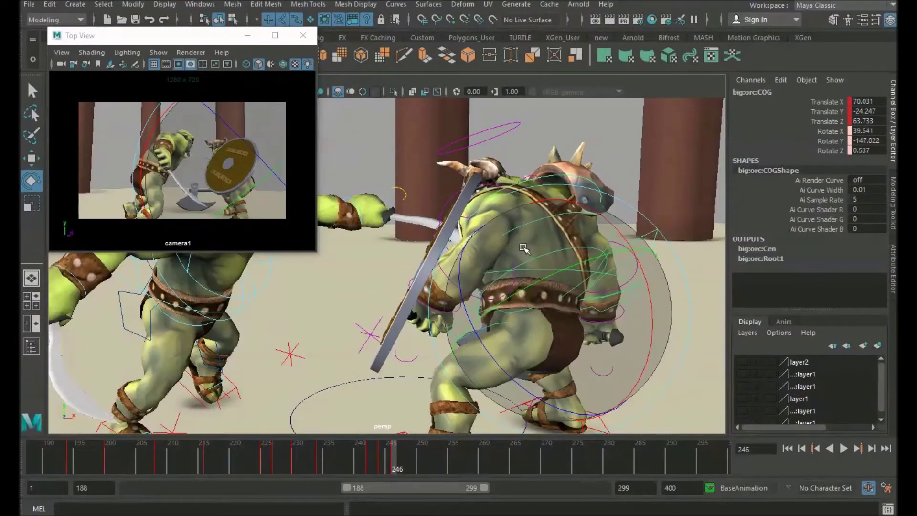
{"action": "left_click_drag", "start_coordinate": [523, 248], "coordinate": [525, 249]}
Slide the defending orc's right foot IK control further back at frame 246, to about X 125
{"action": "left_click_drag", "start_coordinate": [525, 250], "coordinate": [502, 351], "text": "alt"}
{"action": "key", "text": "w"}
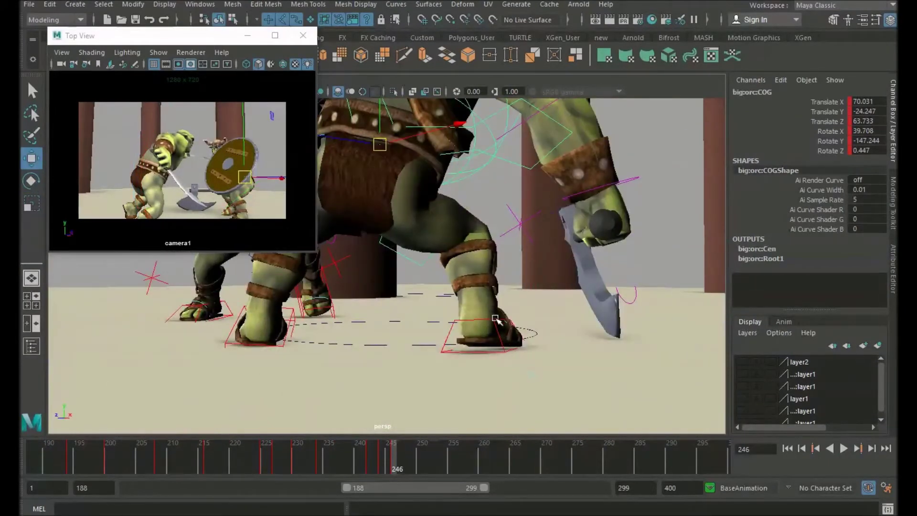
{"action": "left_click", "coordinate": [497, 319]}
{"action": "left_click_drag", "start_coordinate": [496, 319], "coordinate": [537, 314], "text": "alt"}
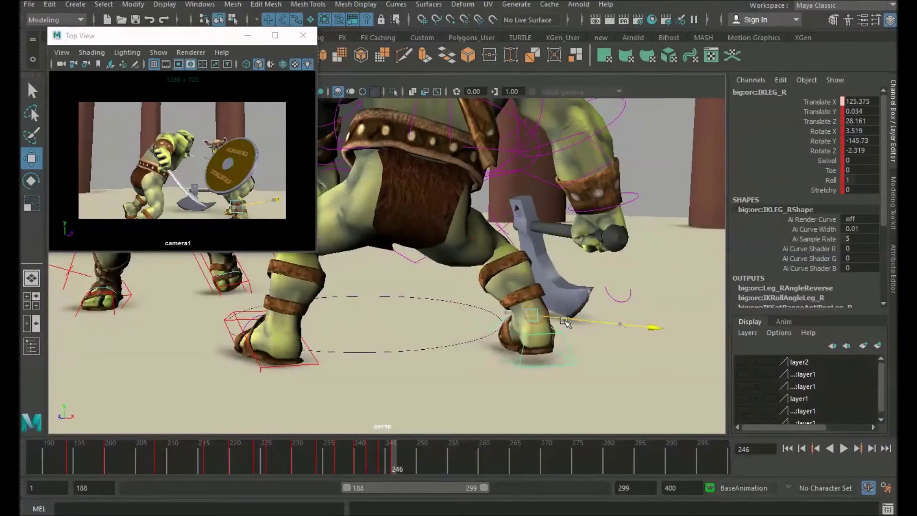
Move and rotate the defending orc's left shoulder at frame 246 to reposition the shield arm after the impact
{"action": "left_click_drag", "start_coordinate": [483, 218], "coordinate": [488, 239], "text": "alt"}
{"action": "left_click", "coordinate": [403, 231]}
{"action": "key", "text": "e"}
{"action": "key", "text": "w"}
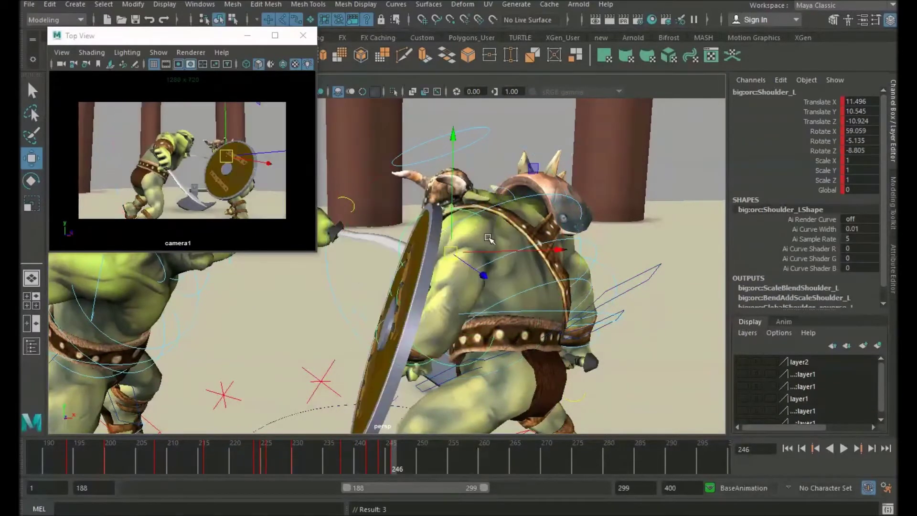
{"action": "key", "text": "e"}
{"action": "left_click_drag", "start_coordinate": [449, 271], "coordinate": [459, 269], "text": "alt"}
{"action": "key", "text": "w"}
{"action": "left_click_drag", "start_coordinate": [444, 266], "coordinate": [536, 289]}
{"action": "key", "text": "e"}
{"action": "left_click_drag", "start_coordinate": [440, 239], "coordinate": [482, 265]}
{"action": "key", "text": "w"}
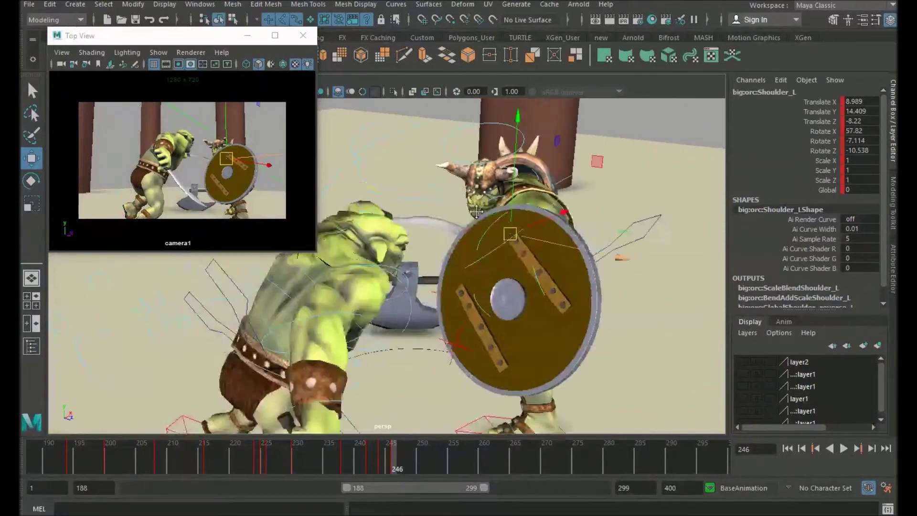
Select both orcs' controls and scrub back through the strike to review their poses
{"action": "right_click_drag", "start_coordinate": [449, 248], "coordinate": [306, 233], "text": "alt"}
{"action": "left_click_drag", "start_coordinate": [462, 223], "coordinate": [514, 233], "text": "alt"}
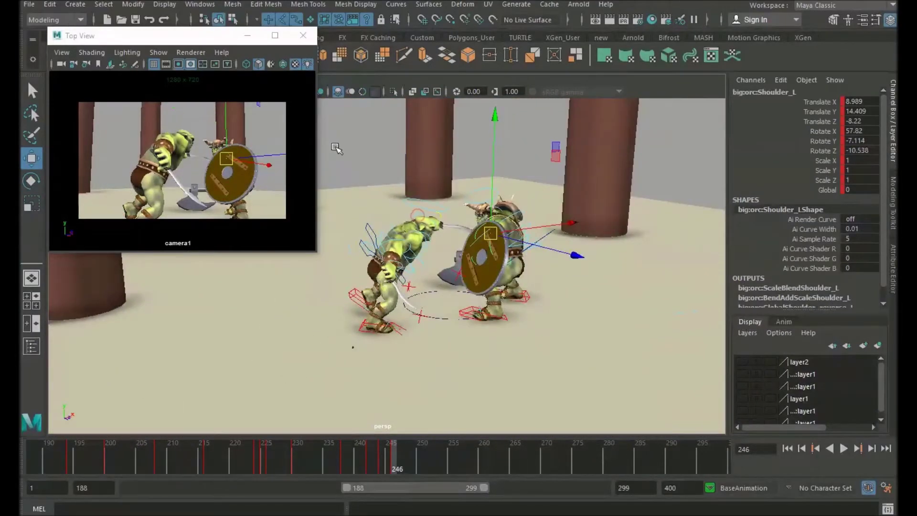
{"action": "left_click_drag", "start_coordinate": [336, 147], "coordinate": [643, 397]}
{"action": "left_click_drag", "start_coordinate": [525, 342], "coordinate": [537, 317], "text": "alt"}
{"action": "left_click_drag", "start_coordinate": [410, 443], "coordinate": [391, 451]}
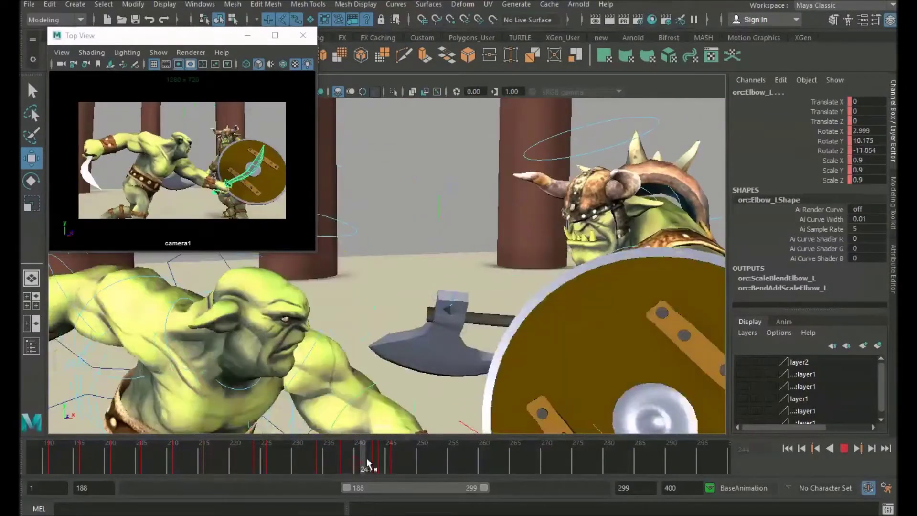
Rotate the attacking orc's left elbow at frame 244 to raise the sword over the shield, and key it
{"action": "left_click_drag", "start_coordinate": [374, 457], "coordinate": [380, 457]}
{"action": "key", "text": "e"}
{"action": "left_click_drag", "start_coordinate": [400, 293], "coordinate": [384, 242]}
{"action": "key", "text": "s"}
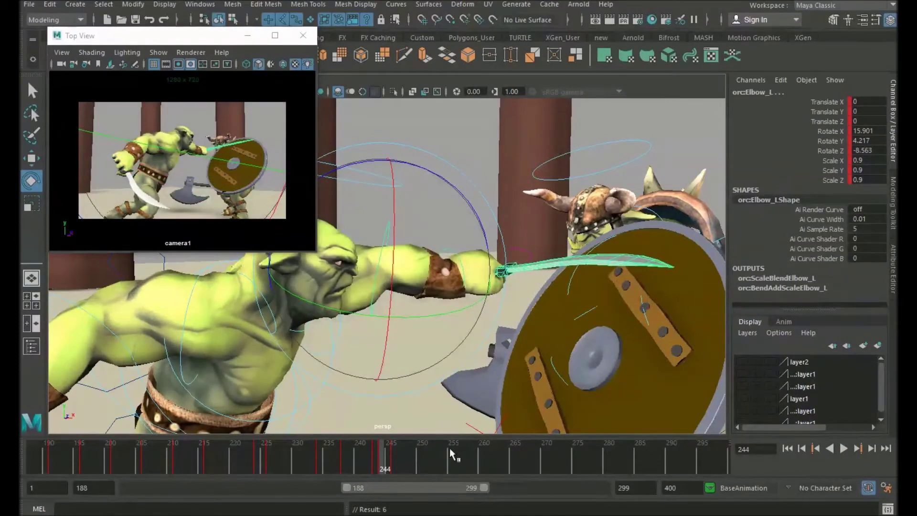
Rotate the attacking orc's left elbow just past frame 244 to continue the sword's sweep, key it, and scrub to frame 246
{"action": "left_click_drag", "start_coordinate": [388, 457], "coordinate": [389, 451]}
{"action": "mouse_move", "coordinate": [423, 291]}
{"action": "left_mouse_down"}
{"action": "mouse_move", "coordinate": [430, 269]}
{"action": "mouse_move", "coordinate": [433, 294]}
{"action": "left_mouse_up"}
{"action": "key", "text": "s"}
{"action": "mouse_move", "coordinate": [370, 453]}
{"action": "left_mouse_down"}
{"action": "mouse_move", "coordinate": [369, 444]}
{"action": "mouse_move", "coordinate": [395, 444]}
{"action": "left_mouse_up"}
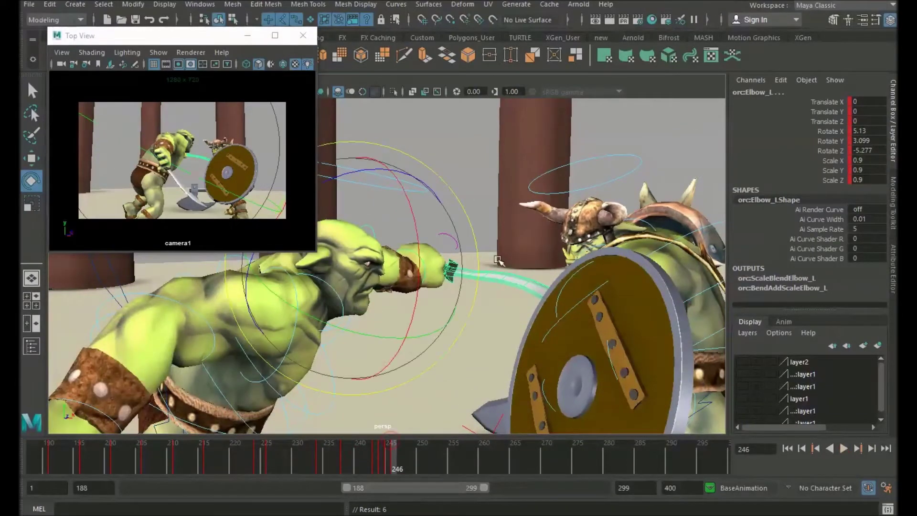
Rotate the attacking orc's left elbow at frame 246 to carry the sword up past the shield, and key it
{"action": "left_click_drag", "start_coordinate": [387, 282], "coordinate": [386, 244]}
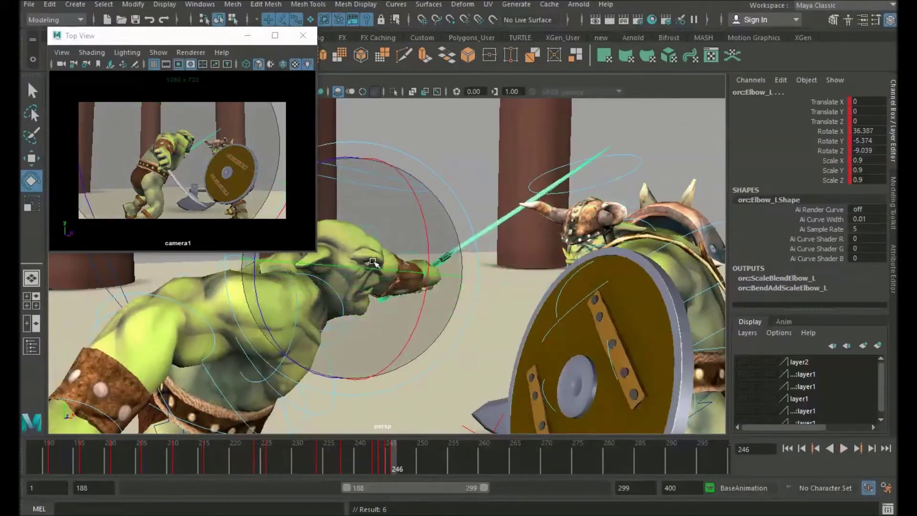
{"action": "left_click_drag", "start_coordinate": [387, 285], "coordinate": [387, 287]}
{"action": "key", "text": "s"}
{"action": "left_click_drag", "start_coordinate": [387, 287], "coordinate": [443, 330], "text": "alt"}
{"action": "key", "text": "w"}
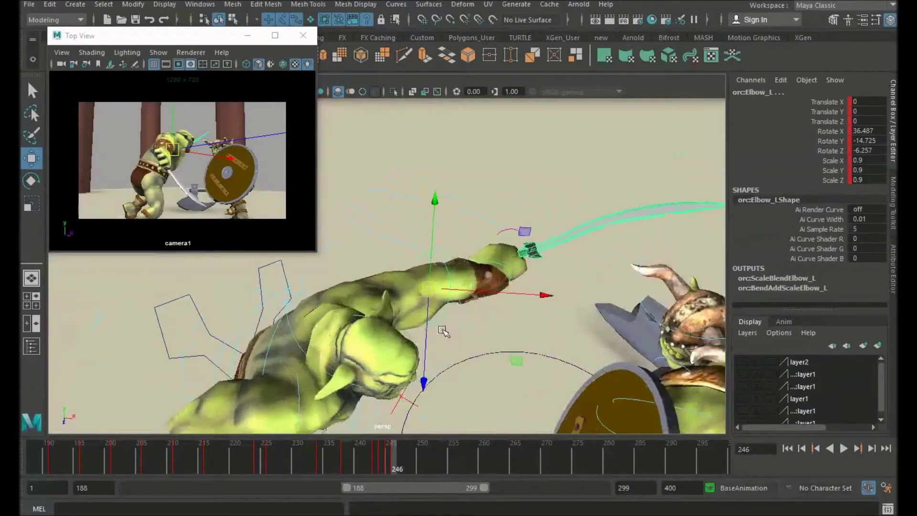
{"action": "key", "text": "e"}
{"action": "left_click_drag", "start_coordinate": [443, 257], "coordinate": [480, 324]}
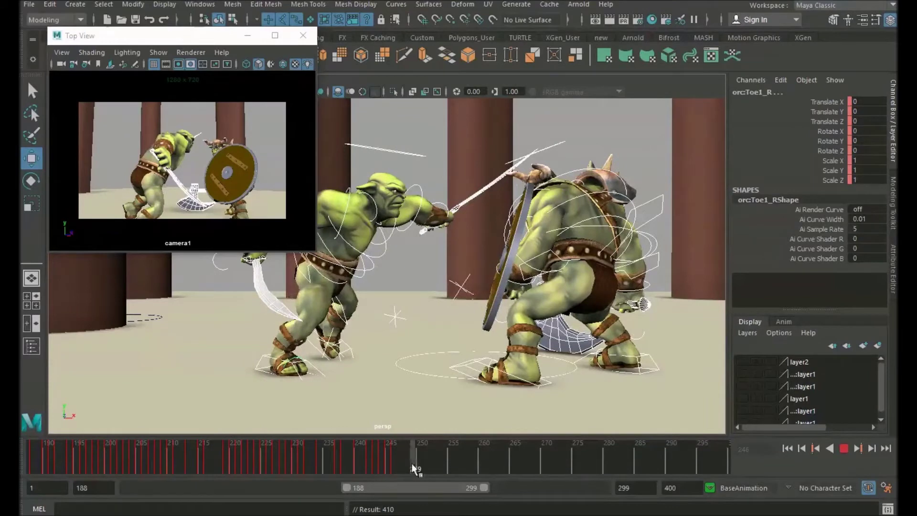
Check the poses around frame 248, and rotate the attacking orc's left shoulder at frame 246 to lower the raised sword arm
{"action": "left_click_drag", "start_coordinate": [412, 465], "coordinate": [408, 464]}
{"action": "middle_click_drag", "start_coordinate": [562, 291], "coordinate": [507, 282], "text": "alt"}
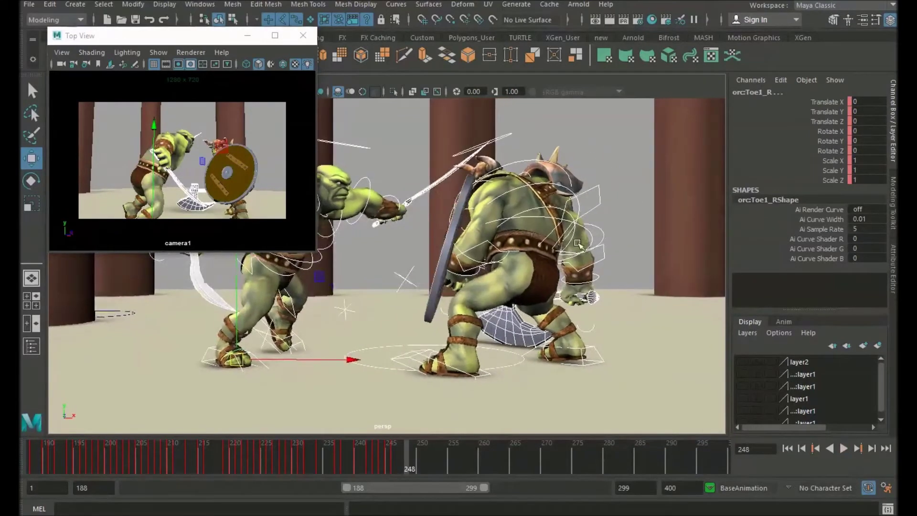
{"action": "left_click", "coordinate": [495, 245]}
{"action": "left_click_drag", "start_coordinate": [495, 246], "coordinate": [474, 413], "text": "alt"}
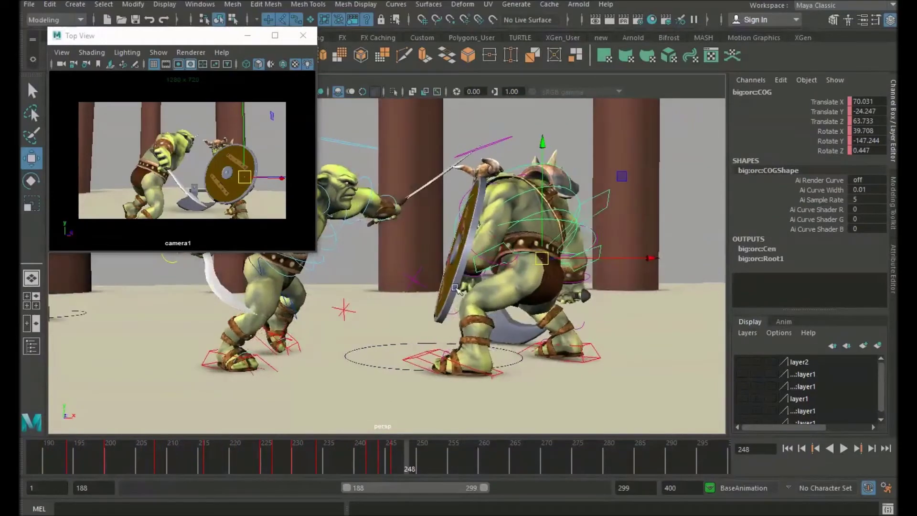
{"action": "left_click_drag", "start_coordinate": [454, 288], "coordinate": [382, 206], "text": "alt"}
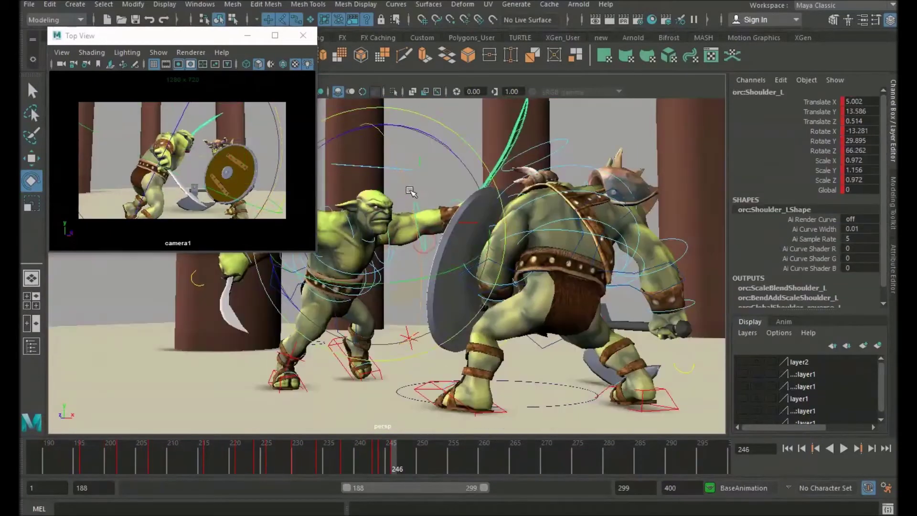
{"action": "left_click_drag", "start_coordinate": [410, 190], "coordinate": [406, 202]}
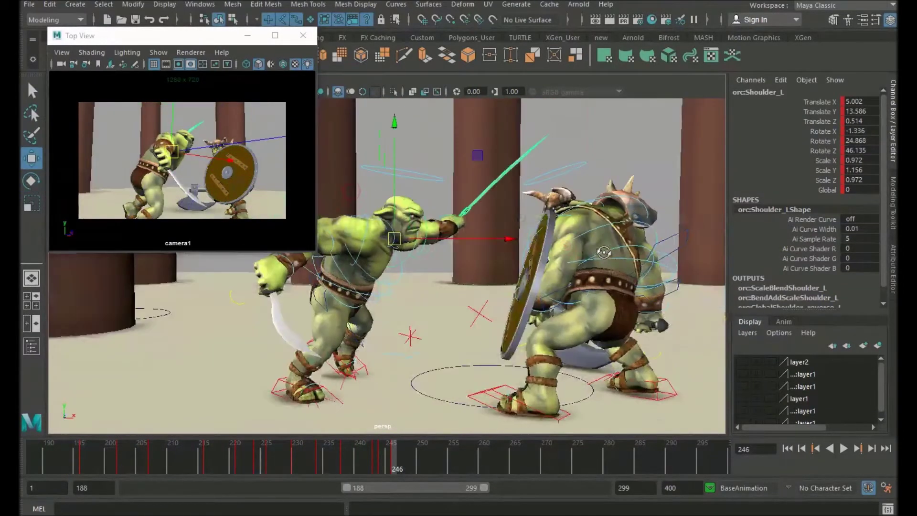
Select all the defending orc's controls and scrub through the impact around frame 246 to review the pose
{"action": "left_click_drag", "start_coordinate": [604, 252], "coordinate": [628, 238], "text": "alt"}
{"action": "left_click", "coordinate": [627, 238]}
{"action": "left_click_drag", "start_coordinate": [635, 341], "coordinate": [503, 110]}
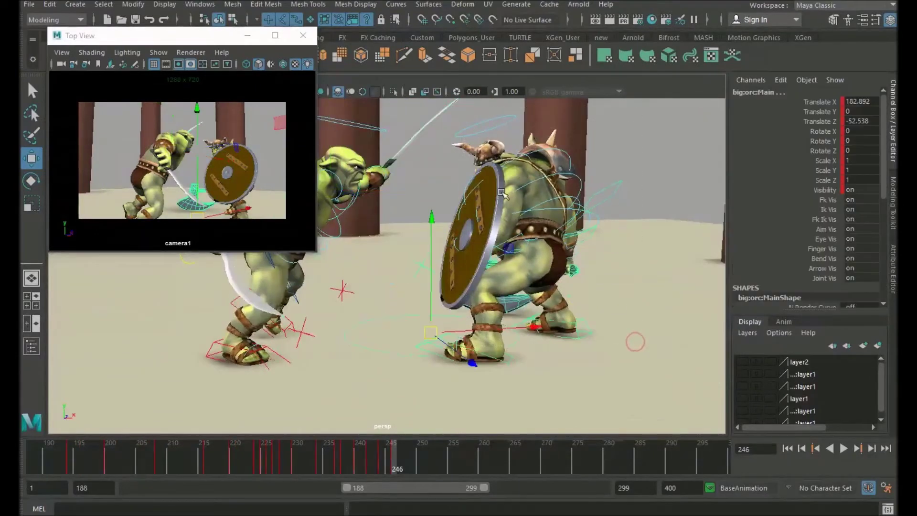
{"action": "left_click_drag", "start_coordinate": [614, 319], "coordinate": [590, 300], "text": "alt"}
{"action": "left_click_drag", "start_coordinate": [395, 451], "coordinate": [393, 454]}
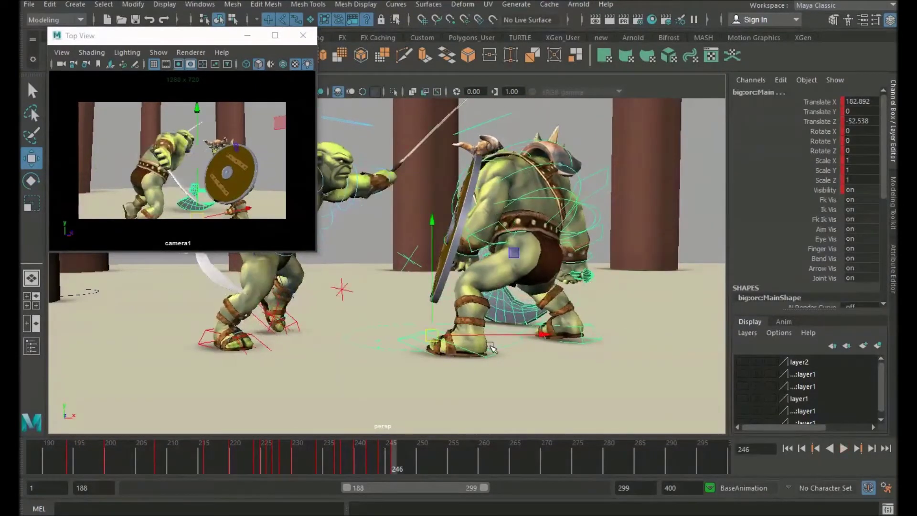
{"action": "left_click_drag", "start_coordinate": [490, 345], "coordinate": [475, 344], "text": "alt"}
{"action": "left_click_drag", "start_coordinate": [370, 451], "coordinate": [395, 453]}
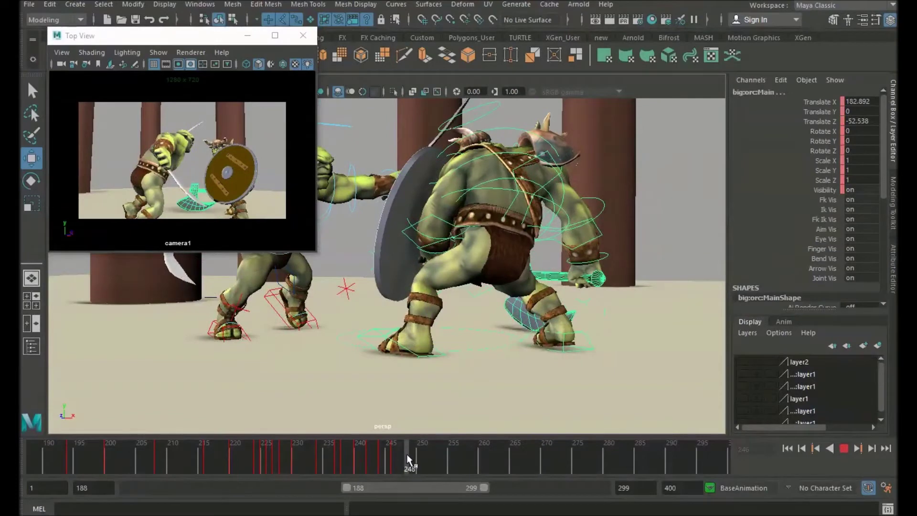
Move the defending orc's COG back and down at frame 249, and rotate it to recoil from the strike
{"action": "left_click", "coordinate": [526, 225]}
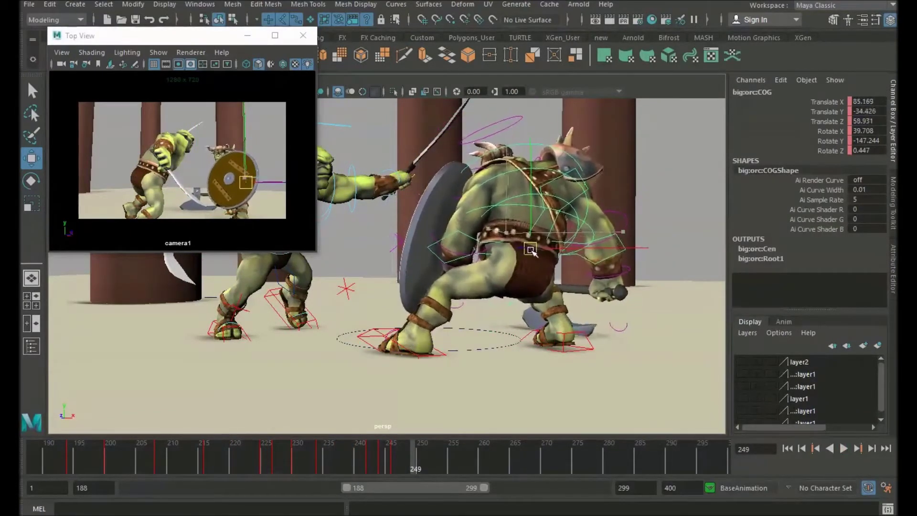
{"action": "left_click_drag", "start_coordinate": [531, 251], "coordinate": [532, 252]}
{"action": "left_click_drag", "start_coordinate": [532, 252], "coordinate": [458, 268], "text": "alt"}
{"action": "key", "text": "e"}
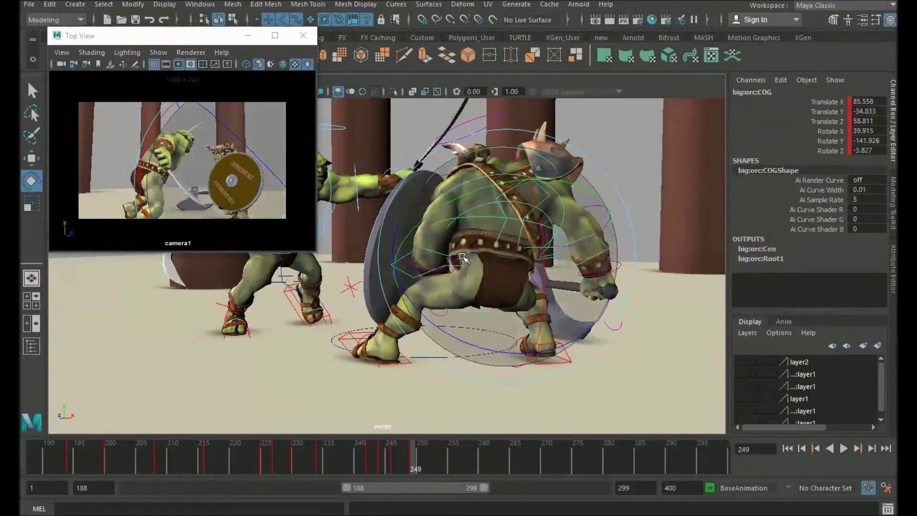
{"action": "key", "text": "w"}
Adjust the defending orc's upper-body controls and left scapula at frame 249 to settle the shield arm after the recoil
{"action": "left_click_drag", "start_coordinate": [501, 261], "coordinate": [496, 199], "text": "alt"}
{"action": "left_click", "coordinate": [442, 237]}
{"action": "key", "text": "e"}
{"action": "left_click", "coordinate": [445, 261]}
{"action": "key", "text": "w"}
{"action": "left_click", "coordinate": [489, 184]}
{"action": "key", "text": "e"}
{"action": "key", "text": "w"}
{"action": "left_click_drag", "start_coordinate": [563, 200], "coordinate": [521, 211], "text": "alt"}
{"action": "right_click_drag", "start_coordinate": [521, 211], "coordinate": [490, 237], "text": "alt"}
{"action": "middle_click_drag", "start_coordinate": [489, 238], "coordinate": [614, 207], "text": "alt"}
{"action": "left_click_drag", "start_coordinate": [614, 207], "coordinate": [508, 210], "text": "alt"}
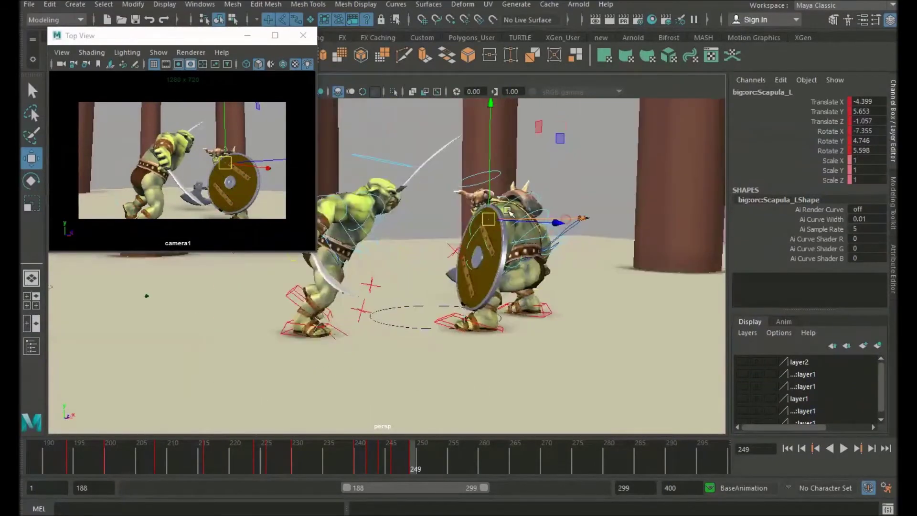
Key all the defending orc's controls at frame 249 and scrub through the strike up to frame 252
{"action": "left_click_drag", "start_coordinate": [466, 190], "coordinate": [662, 343]}
{"action": "right_click_drag", "start_coordinate": [662, 342], "coordinate": [688, 349], "text": "alt"}
{"action": "key", "text": "s"}
{"action": "left_click_drag", "start_coordinate": [420, 457], "coordinate": [394, 447]}
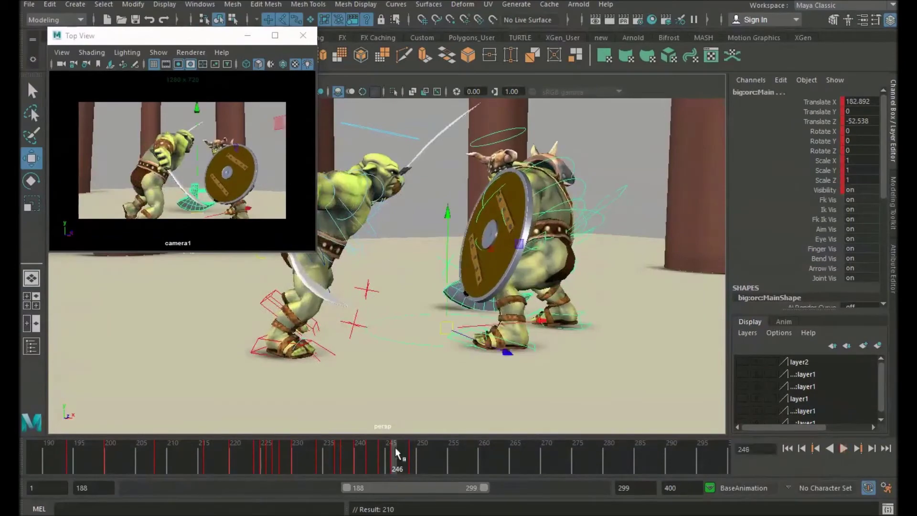
{"action": "middle_click_drag", "start_coordinate": [415, 222], "coordinate": [552, 281], "text": "alt"}
{"action": "left_click_drag", "start_coordinate": [553, 281], "coordinate": [535, 277], "text": "alt"}
{"action": "left_click_drag", "start_coordinate": [369, 451], "coordinate": [392, 451]}
{"action": "left_click_drag", "start_coordinate": [476, 361], "coordinate": [451, 349], "text": "alt"}
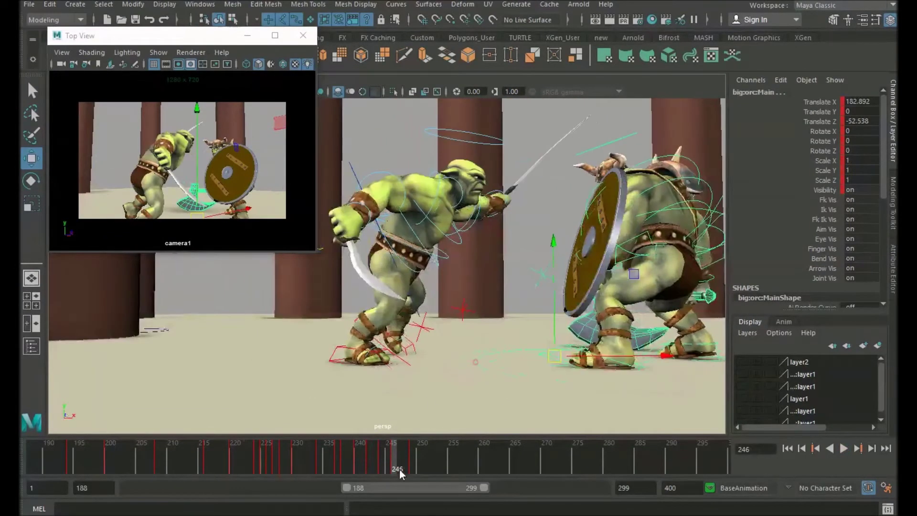
{"action": "left_click_drag", "start_coordinate": [399, 464], "coordinate": [413, 453]}
{"action": "key", "text": "alt+v"}
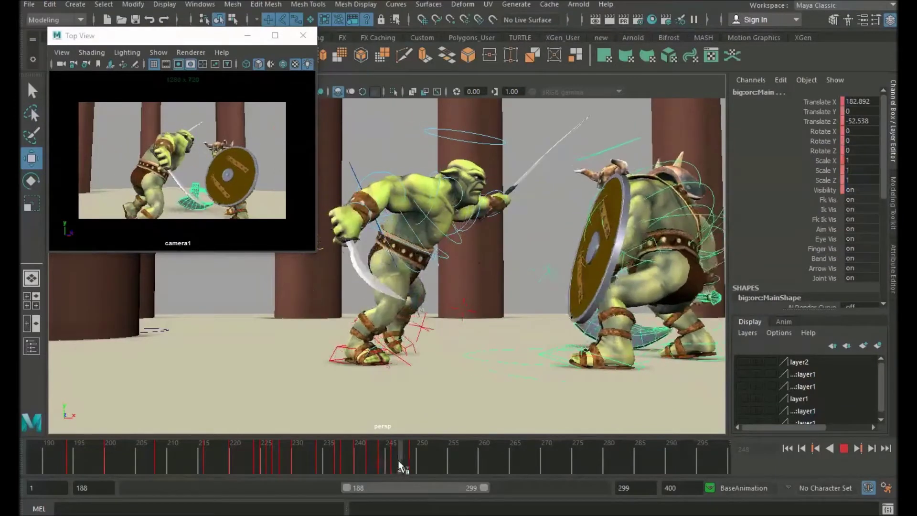
{"action": "left_click_drag", "start_coordinate": [425, 460], "coordinate": [429, 459]}
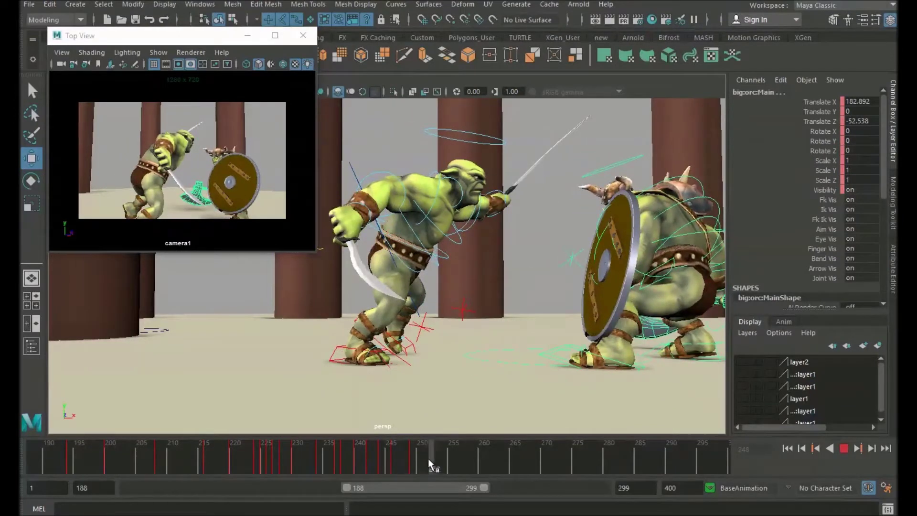
Move and rotate the defending orc's COG at frame 252 so the body rises out of the crouch
{"action": "left_click_drag", "start_coordinate": [640, 310], "coordinate": [608, 318], "text": "alt"}
{"action": "left_click", "coordinate": [625, 321]}
{"action": "left_click", "coordinate": [578, 229]}
{"action": "scroll", "coordinate": [516, 326], "scroll_direction": "up", "scroll_amount": 1}
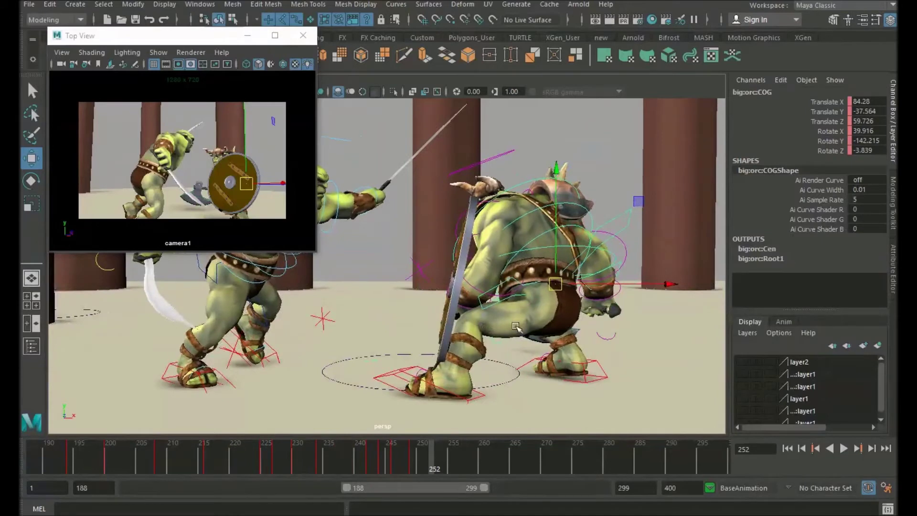
{"action": "mouse_move", "coordinate": [491, 276]}
{"action": "left_mouse_down", "text": "alt"}
{"action": "mouse_move", "coordinate": [537, 276]}
{"action": "mouse_move", "coordinate": [487, 268]}
{"action": "left_mouse_up", "text": "alt"}
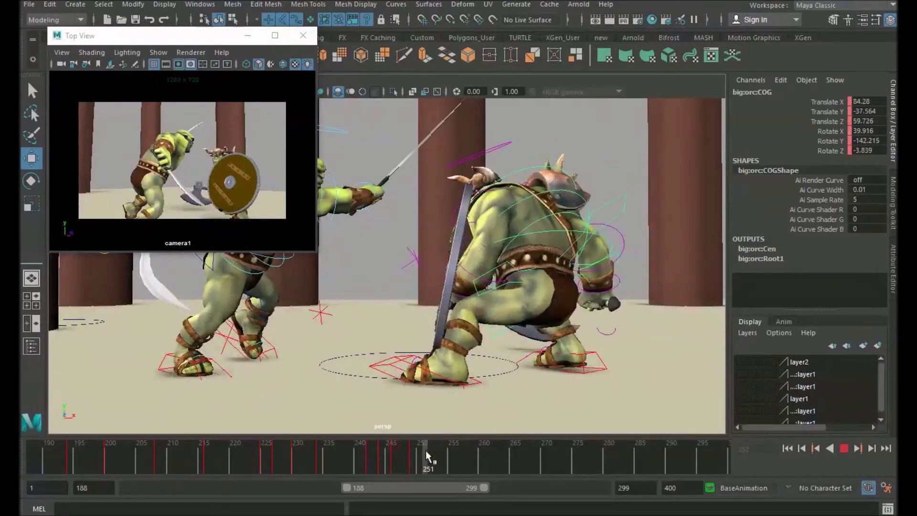
{"action": "left_click_drag", "start_coordinate": [555, 275], "coordinate": [422, 234]}
{"action": "middle_click_drag", "start_coordinate": [422, 234], "coordinate": [583, 256], "text": "alt"}
{"action": "left_click_drag", "start_coordinate": [586, 258], "coordinate": [584, 263], "text": "alt"}
{"action": "left_click_drag", "start_coordinate": [521, 264], "coordinate": [559, 267]}
{"action": "key", "text": "e"}
{"action": "key", "text": "w"}
Rotate the defending orc's left shoulder at frame 252 to swing the shield arm toward the attacking orc
{"action": "middle_click_drag", "start_coordinate": [517, 188], "coordinate": [516, 234], "text": "alt"}
{"action": "left_click_drag", "start_coordinate": [516, 234], "coordinate": [465, 256], "text": "alt"}
{"action": "left_click", "coordinate": [513, 273]}
{"action": "key", "text": "e"}
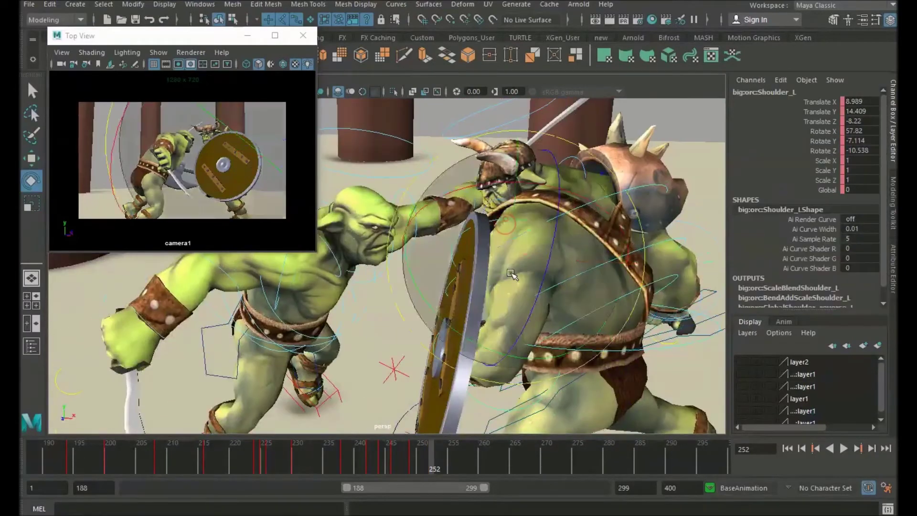
{"action": "left_click_drag", "start_coordinate": [514, 273], "coordinate": [521, 356]}
{"action": "key", "text": "w"}
Rotate the defending orc's left elbow at frame 252 to angle the shield
{"action": "middle_click_drag", "start_coordinate": [520, 356], "coordinate": [541, 316], "text": "alt"}
{"action": "left_click", "coordinate": [541, 315]}
{"action": "key", "text": "e"}
{"action": "left_click_drag", "start_coordinate": [502, 275], "coordinate": [446, 257], "text": "alt"}
{"action": "left_click_drag", "start_coordinate": [446, 257], "coordinate": [416, 228]}
{"action": "key", "text": "w"}
Go back to frame 249, rotate the defending orc's left shoulder to reposition the shield arm, and key it
{"action": "key", "text": "comma"}
{"action": "middle_click_drag", "start_coordinate": [416, 228], "coordinate": [360, 296], "text": "alt"}
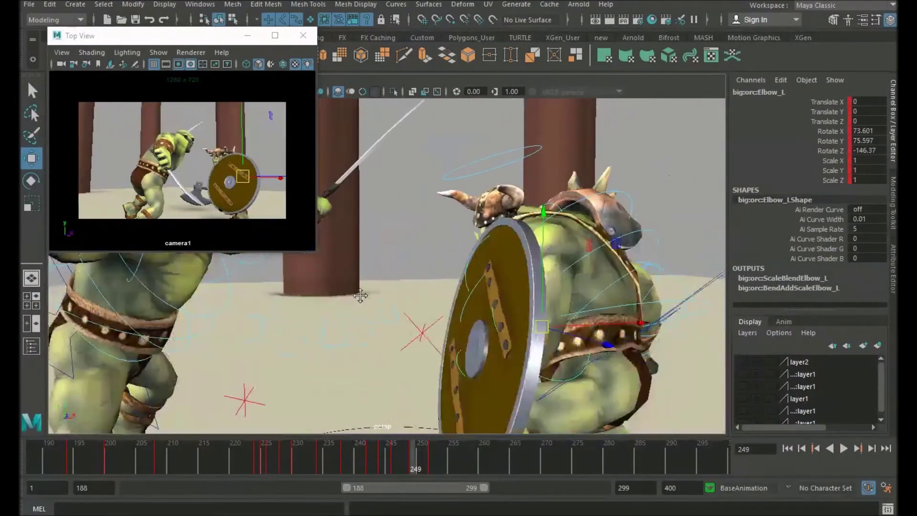
{"action": "left_click", "coordinate": [556, 206]}
{"action": "left_click_drag", "start_coordinate": [557, 207], "coordinate": [492, 183], "text": "alt"}
{"action": "left_click", "coordinate": [485, 232]}
{"action": "key", "text": "e"}
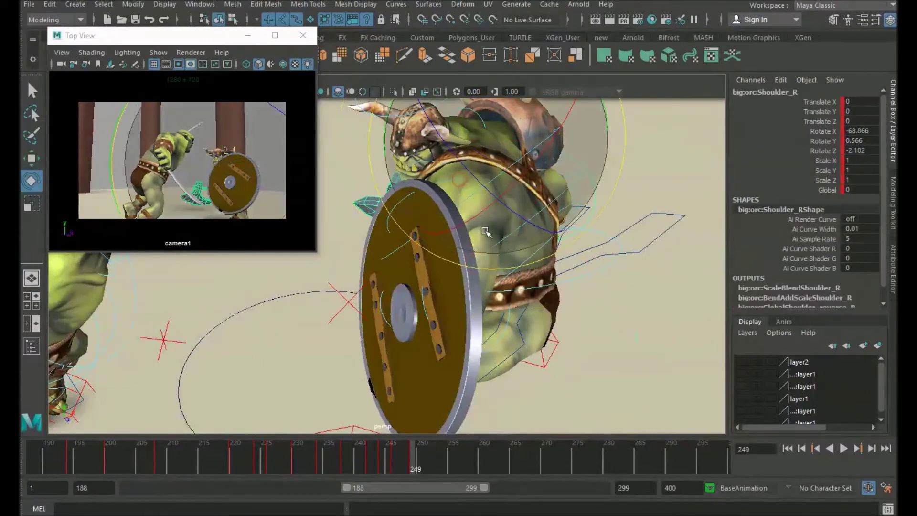
{"action": "key", "text": "w"}
{"action": "left_click", "coordinate": [459, 186]}
{"action": "key", "text": "e"}
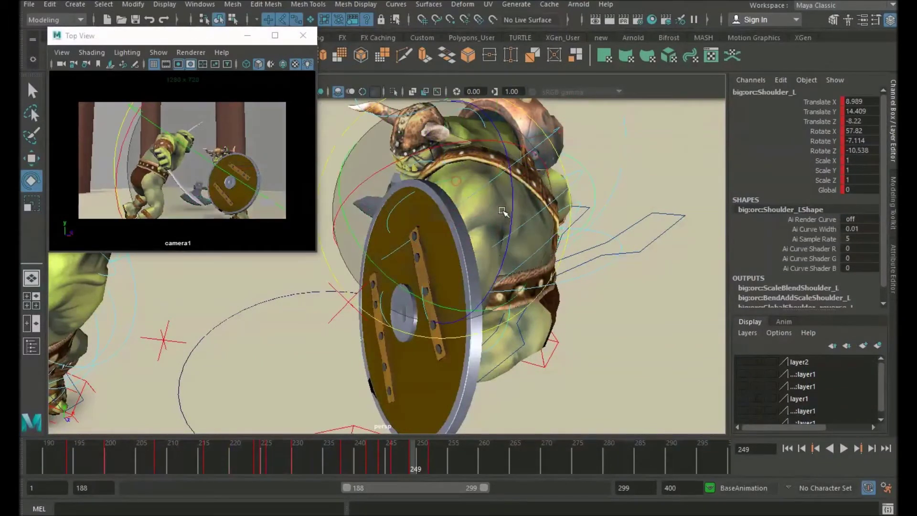
{"action": "left_click_drag", "start_coordinate": [504, 210], "coordinate": [448, 250], "text": "alt"}
{"action": "key", "text": "s"}
{"action": "key", "text": "w"}
{"action": "key", "text": "e"}
{"action": "left_click_drag", "start_coordinate": [460, 192], "coordinate": [437, 310]}
Rotate the defending orc's left elbow at frame 249 to turn the shield, and key it
{"action": "left_click", "coordinate": [438, 310]}
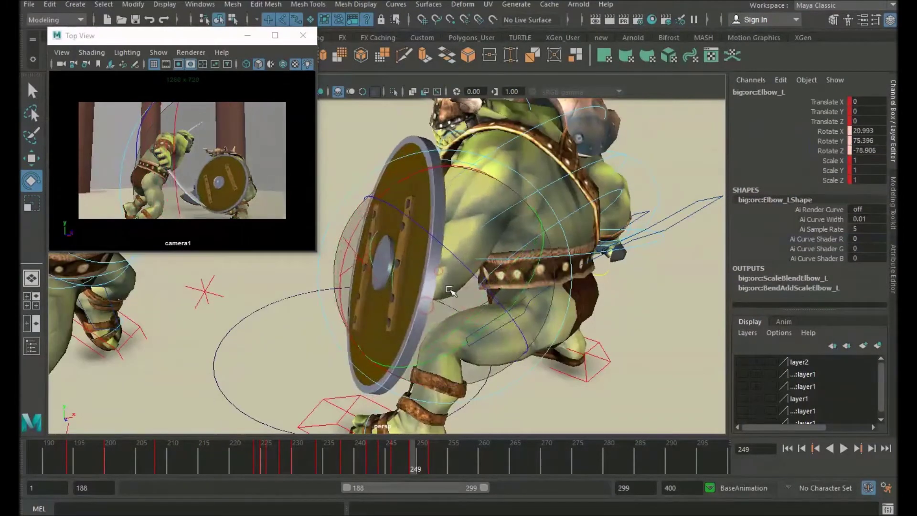
{"action": "key", "text": "s"}
{"action": "left_click_drag", "start_coordinate": [465, 248], "coordinate": [431, 244]}
{"action": "key", "text": "w"}
Rotate the defending orc's left scapula at frame 252 to push the shield arm forward
{"action": "scroll", "coordinate": [431, 244], "scroll_direction": "down", "scroll_amount": 2}
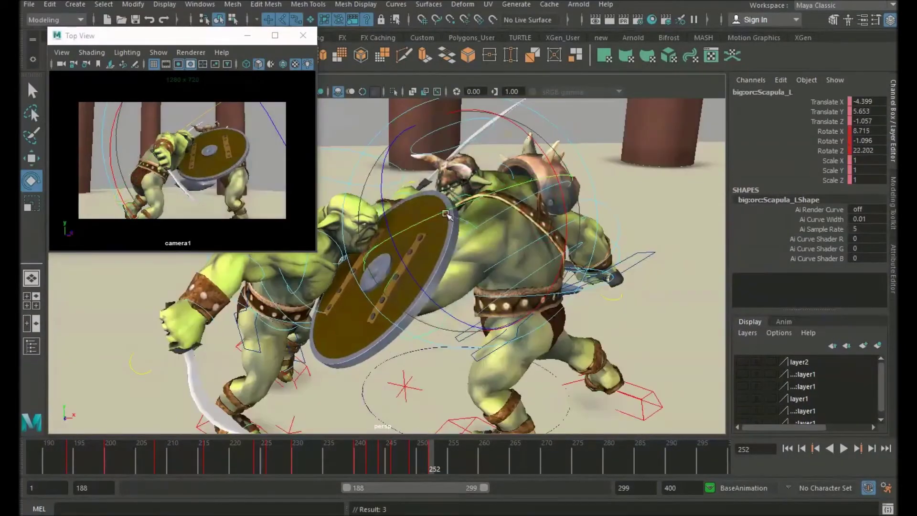
{"action": "left_click_drag", "start_coordinate": [447, 213], "coordinate": [441, 222]}
{"action": "left_click_drag", "start_coordinate": [428, 168], "coordinate": [438, 180]}
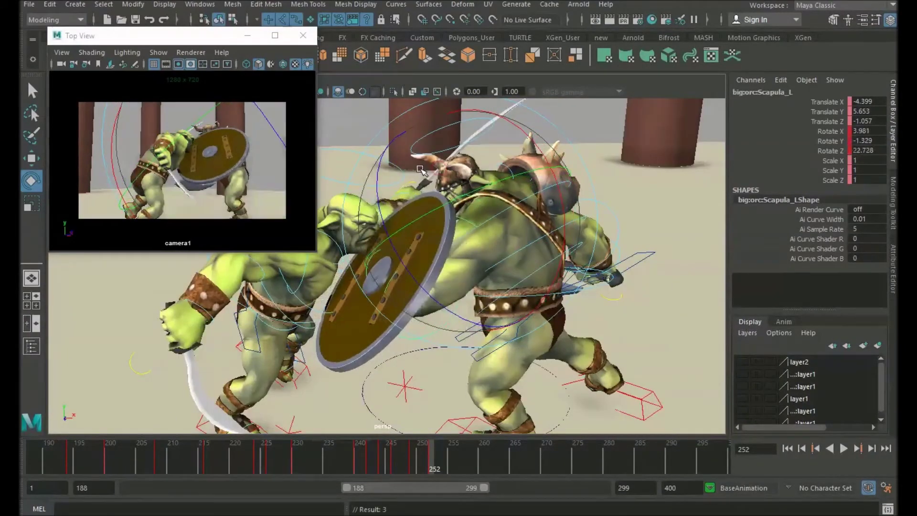
{"action": "key", "text": "w"}
Refine the defending orc's left elbow rotation at frame 252 so the shield tilts across the attacking orc
{"action": "left_click_drag", "start_coordinate": [445, 223], "coordinate": [474, 215], "text": "alt"}
{"action": "left_click", "coordinate": [410, 327]}
{"action": "key", "text": "e"}
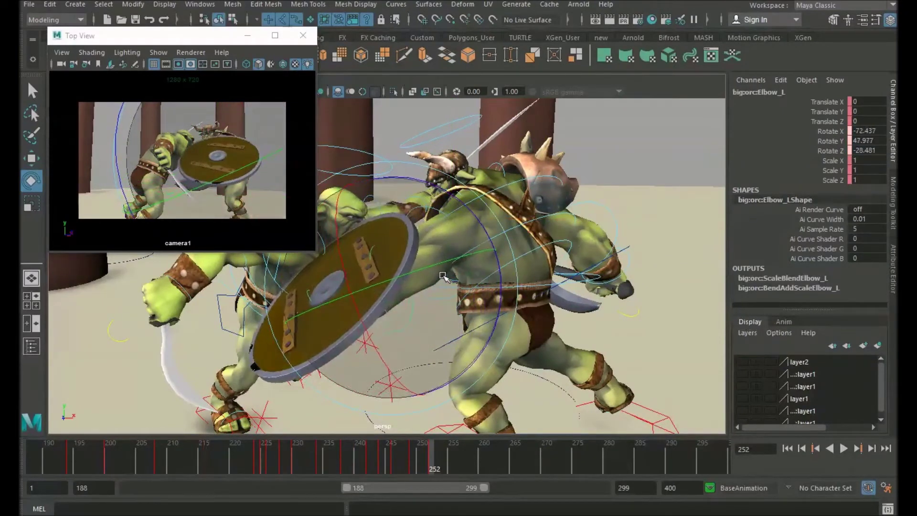
{"action": "left_click_drag", "start_coordinate": [444, 276], "coordinate": [437, 268]}
{"action": "left_click_drag", "start_coordinate": [458, 268], "coordinate": [471, 258], "text": "alt"}
{"action": "key", "text": "w"}
Select both orcs' controls at frame 255 and scrub back to frame 249 to check the shield swing
{"action": "left_click", "coordinate": [451, 456]}
{"action": "scroll", "coordinate": [503, 199], "scroll_direction": "down", "scroll_amount": 6}
{"action": "left_click_drag", "start_coordinate": [504, 199], "coordinate": [526, 201], "text": "alt"}
{"action": "left_click", "coordinate": [420, 136]}
{"action": "left_click_drag", "start_coordinate": [341, 147], "coordinate": [562, 348]}
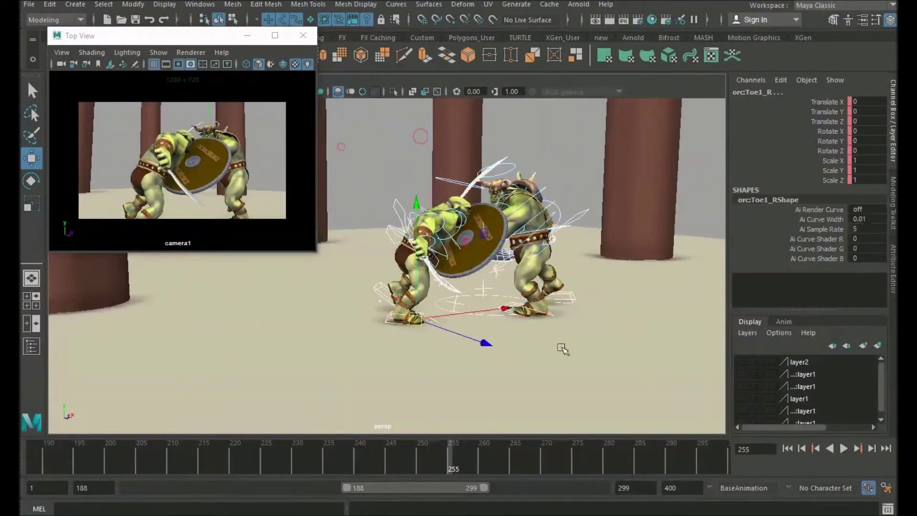
{"action": "mouse_move", "coordinate": [449, 465]}
{"action": "left_mouse_down"}
{"action": "mouse_move", "coordinate": [399, 467]}
{"action": "mouse_move", "coordinate": [434, 465]}
{"action": "left_mouse_up"}
{"action": "left_click", "coordinate": [415, 465]}
Review the strike up to frame 249, and rotate the attacking orc's COG there to turn the body with the swing
{"action": "left_click_drag", "start_coordinate": [476, 341], "coordinate": [423, 307], "text": "alt"}
{"action": "scroll", "coordinate": [424, 307], "scroll_direction": "up", "scroll_amount": 3}
{"action": "left_click", "coordinate": [426, 321]}
{"action": "left_click", "coordinate": [387, 282]}
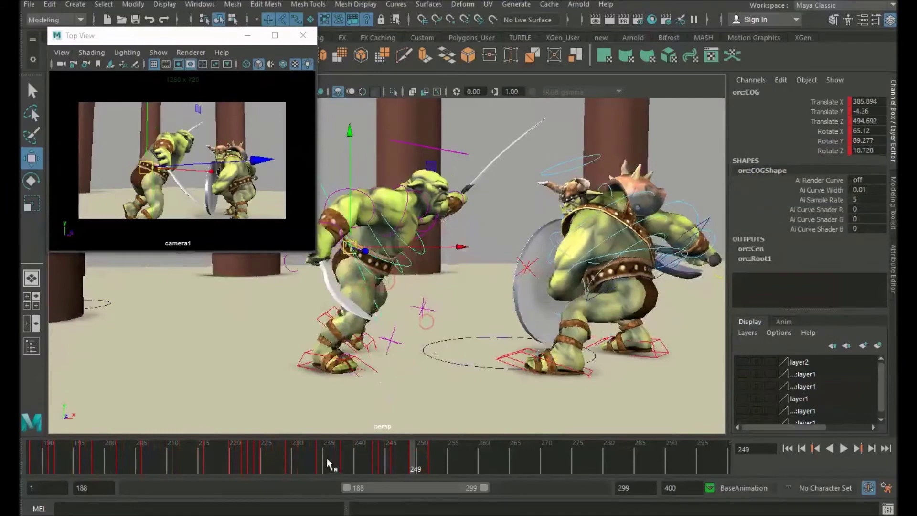
{"action": "key", "text": "alt+v"}
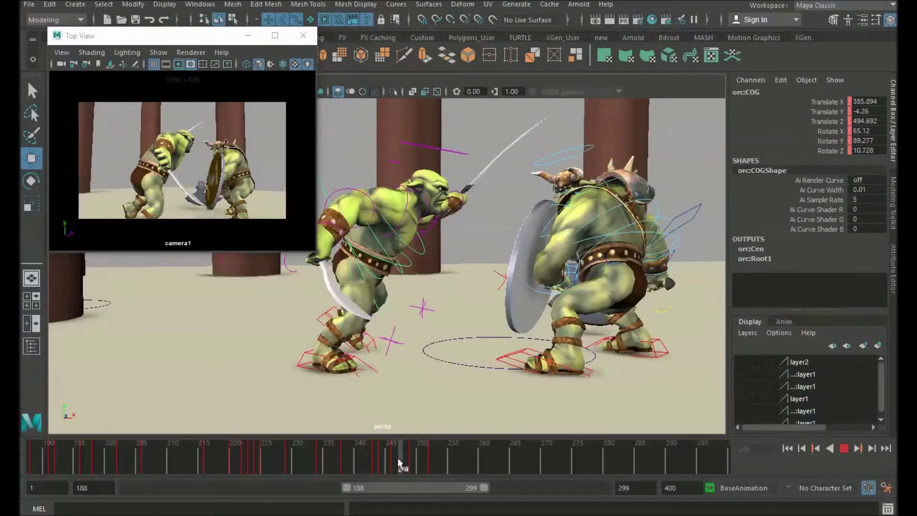
{"action": "left_click_drag", "start_coordinate": [398, 459], "coordinate": [412, 459]}
{"action": "scroll", "coordinate": [404, 293], "scroll_direction": "up", "scroll_amount": 2}
{"action": "key", "text": "e"}
{"action": "middle_click_drag", "start_coordinate": [404, 293], "coordinate": [454, 319], "text": "alt"}
{"action": "left_click_drag", "start_coordinate": [400, 336], "coordinate": [425, 347]}
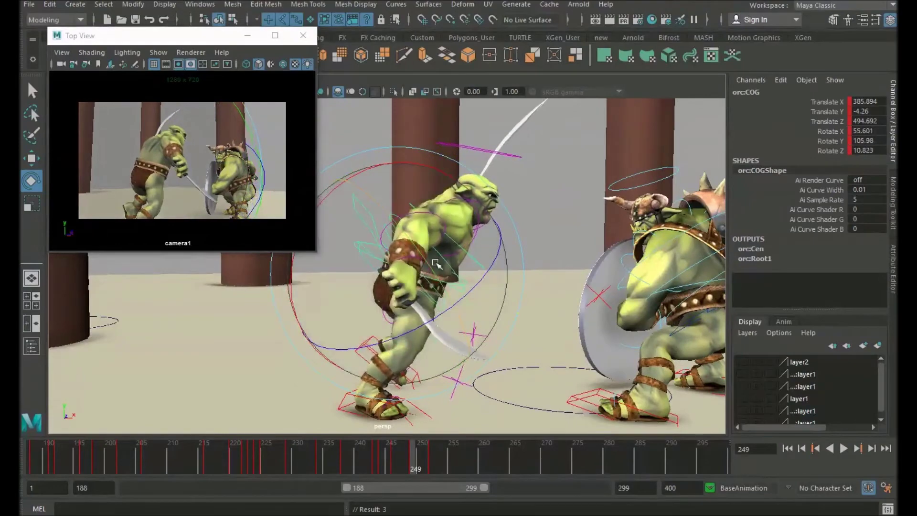
Adjust the attacking orc's right scapula at frame 249 to follow the turned torso
{"action": "left_click_drag", "start_coordinate": [436, 263], "coordinate": [406, 258], "text": "alt"}
{"action": "left_click", "coordinate": [384, 234]}
{"action": "left_click_drag", "start_coordinate": [412, 239], "coordinate": [470, 322]}
{"action": "key", "text": "w"}
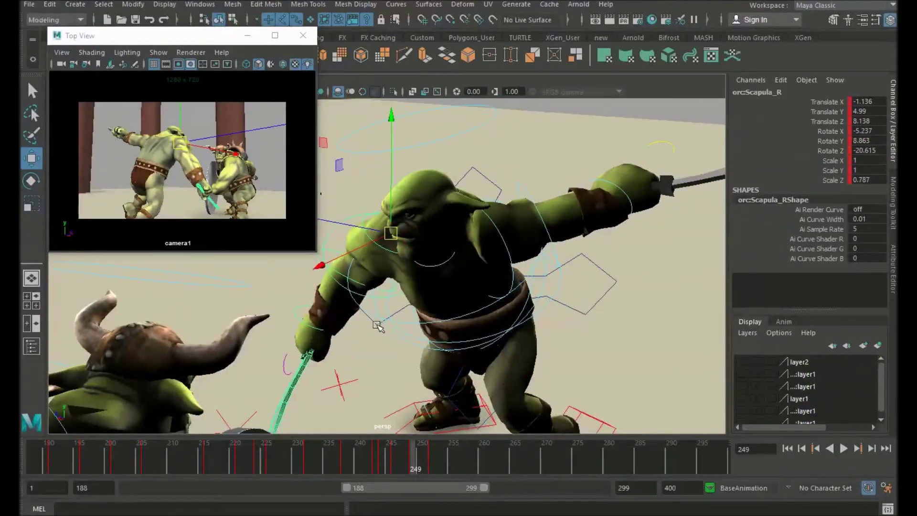
Rotate the attacking orc's COG further at frame 249 to twist the torso more
{"action": "left_click", "coordinate": [376, 325]}
{"action": "left_click_drag", "start_coordinate": [376, 325], "coordinate": [397, 311], "text": "alt"}
{"action": "key", "text": "e"}
{"action": "left_click_drag", "start_coordinate": [434, 356], "coordinate": [425, 348]}
{"action": "left_click_drag", "start_coordinate": [425, 348], "coordinate": [482, 280], "text": "alt"}
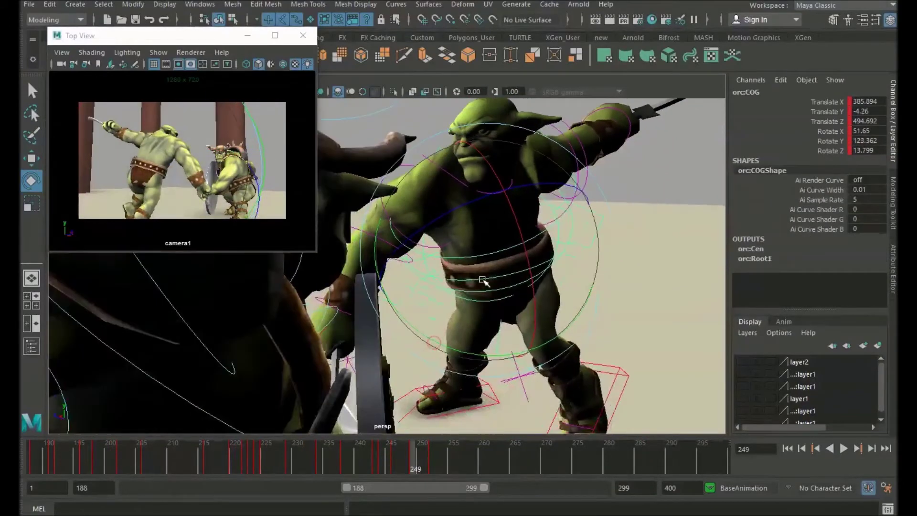
Select both orcs' controls, key their poses at frame 249, and play back the strike
{"action": "right_click_drag", "start_coordinate": [578, 272], "coordinate": [489, 270], "text": "alt"}
{"action": "left_click_drag", "start_coordinate": [489, 270], "coordinate": [444, 234], "text": "alt"}
{"action": "key", "text": "w"}
{"action": "left_click_drag", "start_coordinate": [488, 400], "coordinate": [488, 399]}
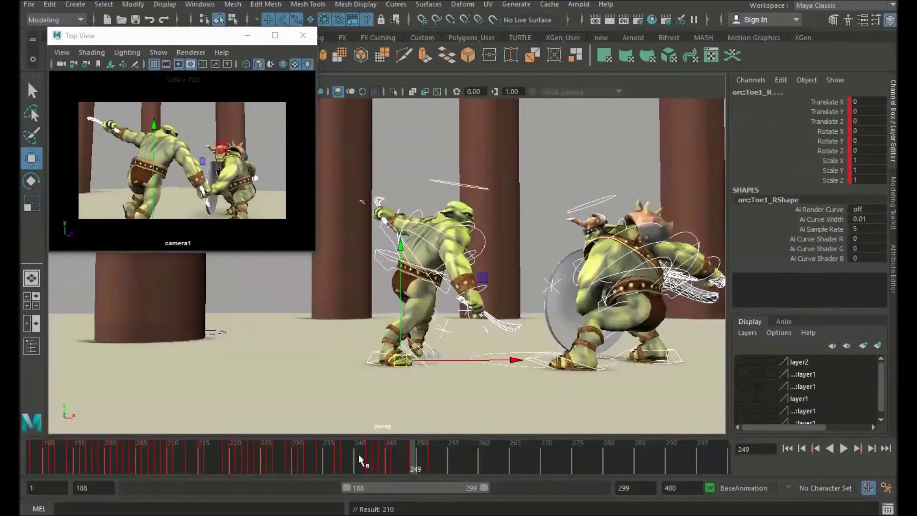
{"action": "key", "text": "alt+v"}
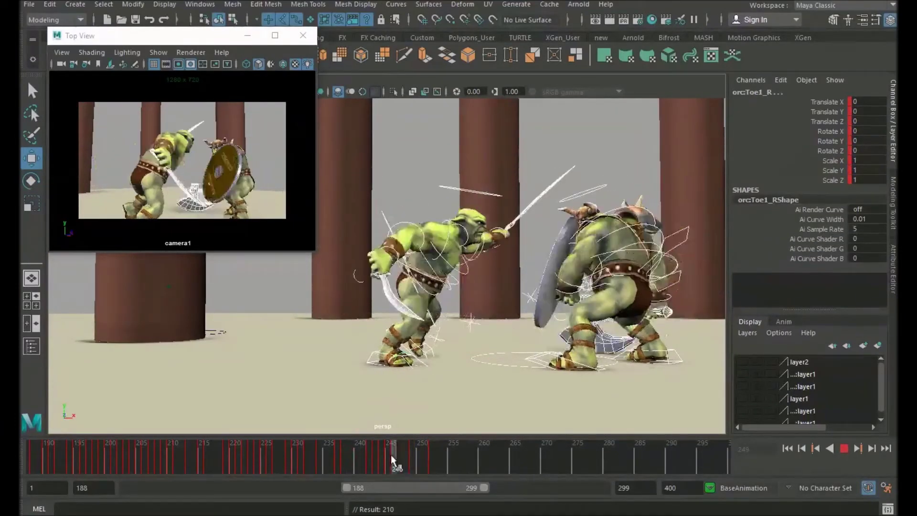
Scrub and play back the strike around frame 244 to check how the attacking orc's motion reads
{"action": "key", "text": "alt+v"}
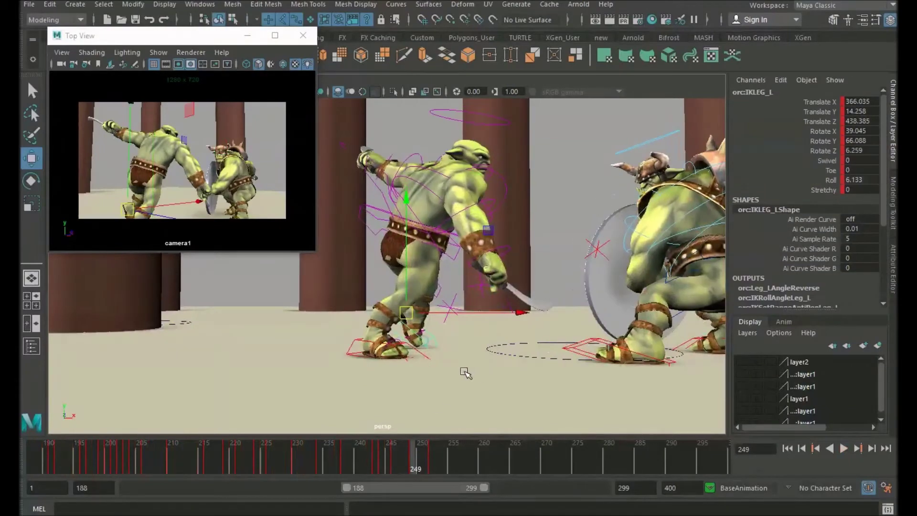
{"action": "left_click_drag", "start_coordinate": [349, 445], "coordinate": [381, 454]}
{"action": "left_click_drag", "start_coordinate": [390, 392], "coordinate": [428, 392], "text": "alt"}
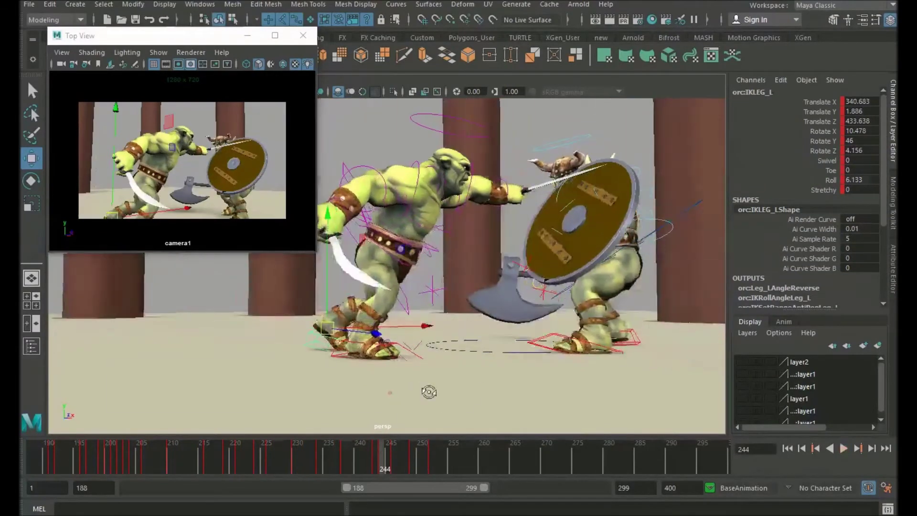
{"action": "key", "text": "alt+v"}
{"action": "left_click_drag", "start_coordinate": [331, 317], "coordinate": [433, 337], "text": "alt"}
{"action": "key", "text": "e"}
{"action": "key", "text": "w"}
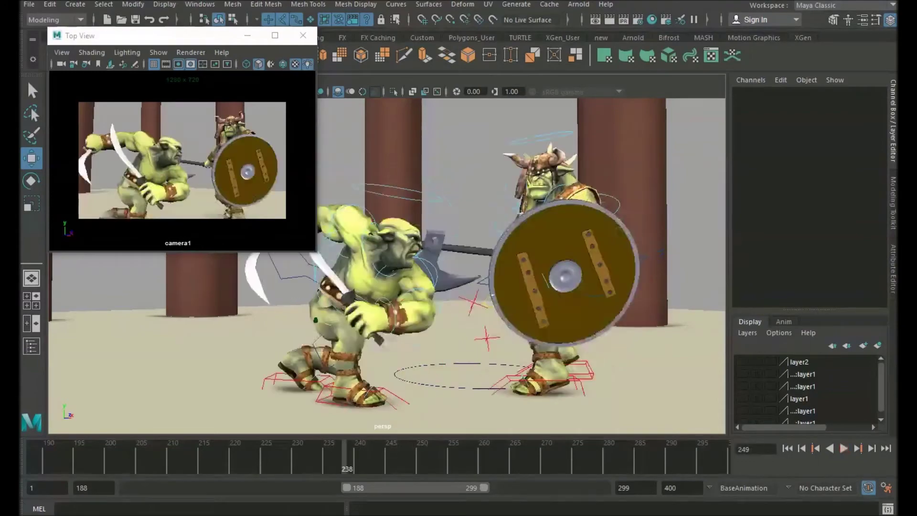
Scrub through the strike up to frame 253 and inspect both orcs' poses there
{"action": "mouse_move", "coordinate": [344, 457]}
{"action": "left_mouse_down"}
{"action": "mouse_move", "coordinate": [395, 458]}
{"action": "mouse_move", "coordinate": [369, 458]}
{"action": "left_mouse_up"}
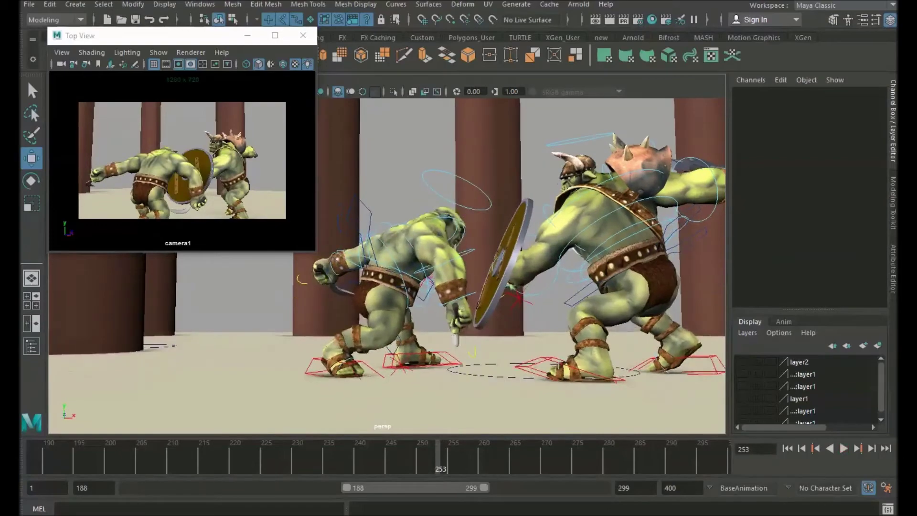
{"action": "left_click_drag", "start_coordinate": [438, 459], "coordinate": [437, 458]}
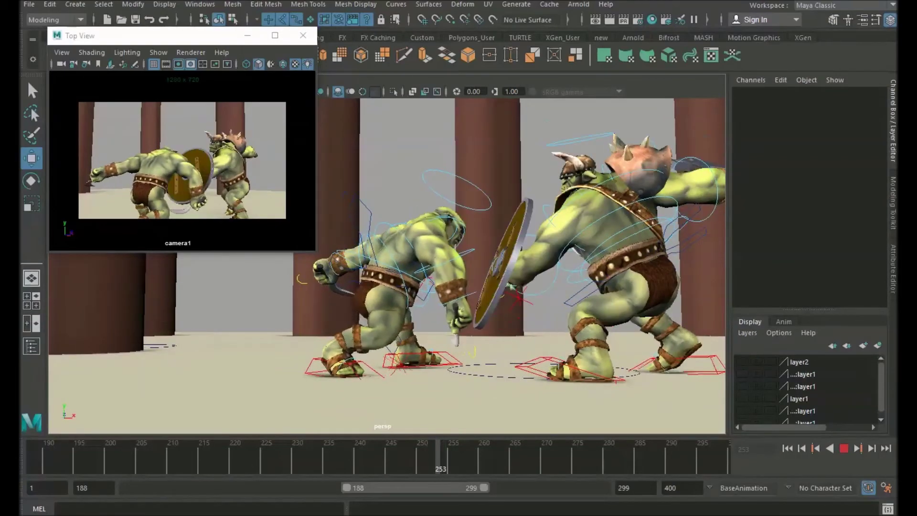
{"action": "scroll", "coordinate": [406, 287], "scroll_direction": "down", "scroll_amount": 2}
{"action": "middle_click_drag", "start_coordinate": [430, 287], "coordinate": [480, 324], "text": "alt"}
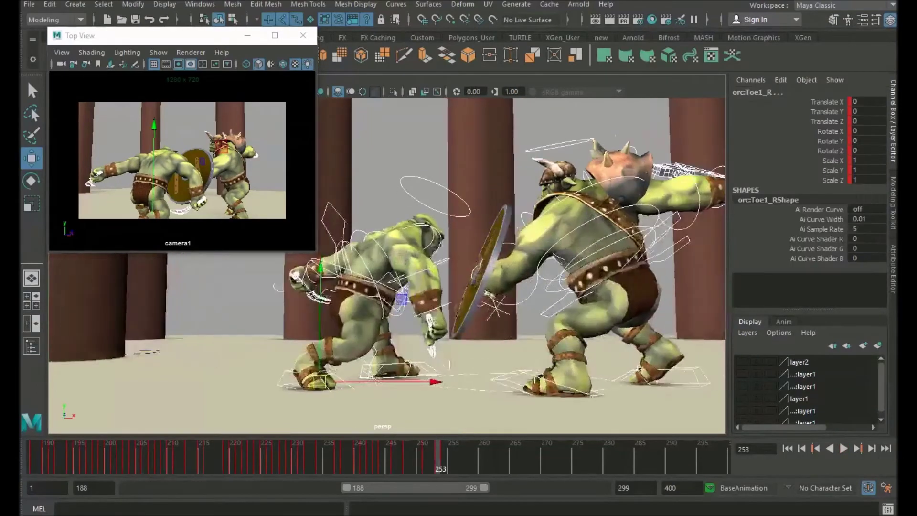
{"action": "left_click_drag", "start_coordinate": [422, 459], "coordinate": [441, 458]}
{"action": "left_click_drag", "start_coordinate": [430, 287], "coordinate": [399, 296], "text": "alt"}
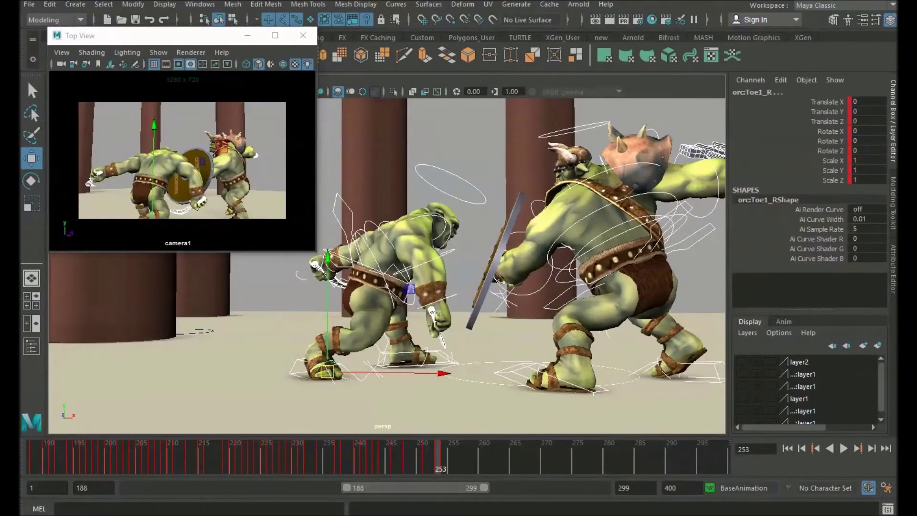
{"action": "middle_click_drag", "start_coordinate": [399, 296], "coordinate": [430, 298], "text": "alt"}
Advance to frame 254 and rotate the attacking orc's COG to turn the body
{"action": "key", "text": "alt+period"}
{"action": "scroll", "coordinate": [411, 287], "scroll_direction": "up", "scroll_amount": 3}
{"action": "left_click", "coordinate": [410, 256]}
{"action": "key", "text": "e"}
{"action": "mouse_move", "coordinate": [299, 229]}
{"action": "left_mouse_down"}
{"action": "mouse_move", "coordinate": [295, 241]}
{"action": "mouse_move", "coordinate": [297, 234]}
{"action": "left_mouse_up"}
{"action": "left_click_drag", "start_coordinate": [382, 286], "coordinate": [394, 287], "text": "alt"}
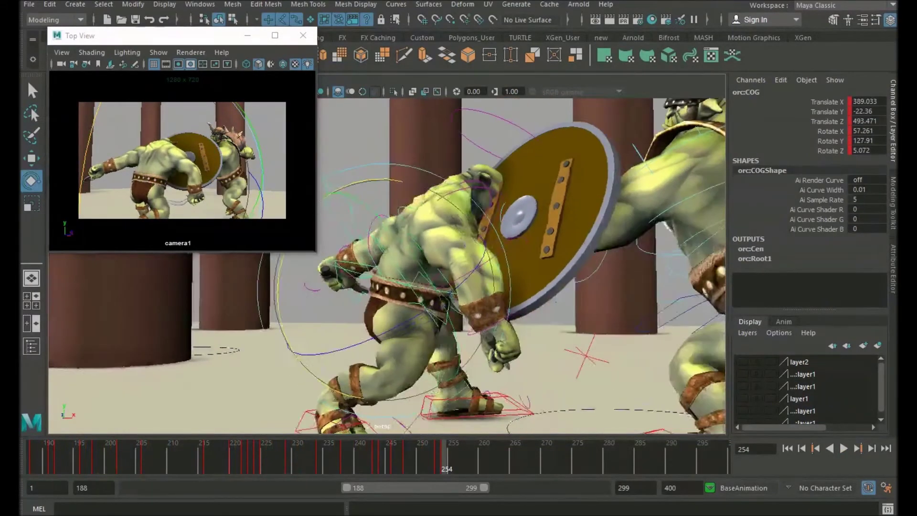
Rotate the attacking orc's Spine1 at frame 254 to straighten the torso, and play back the motion
{"action": "key", "text": "w"}
{"action": "left_click", "coordinate": [439, 285]}
{"action": "key", "text": "e"}
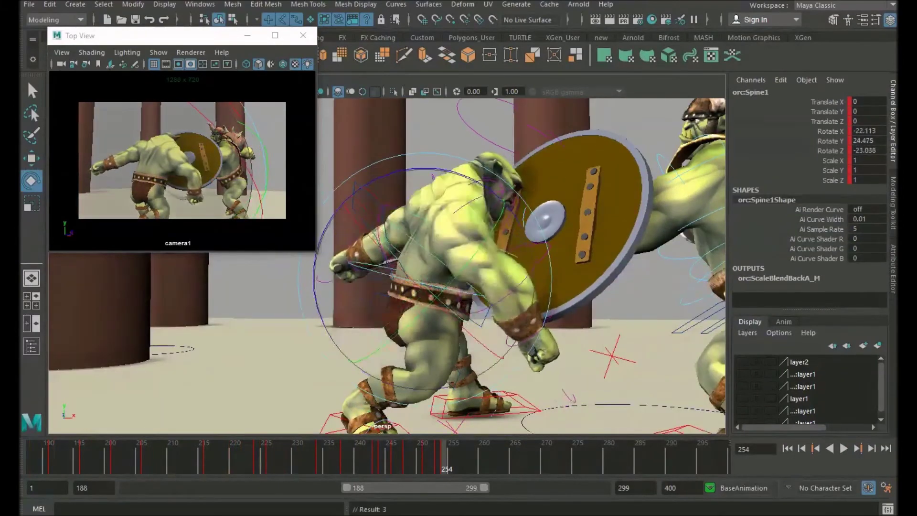
{"action": "key", "text": "w"}
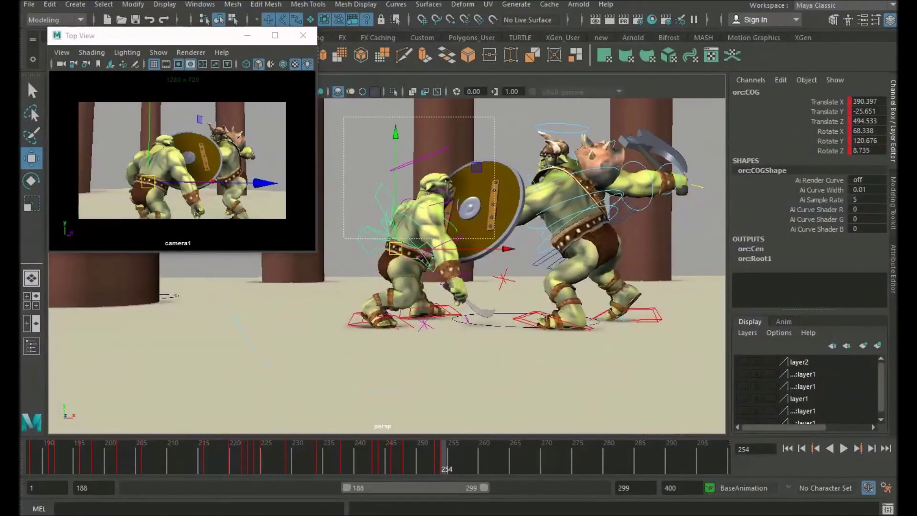
{"action": "key", "text": "alt+v"}
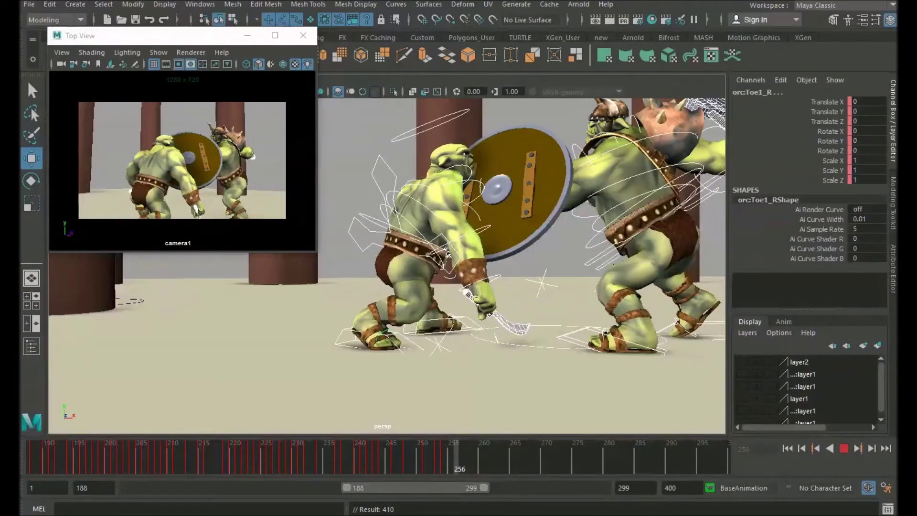
Raise the attacking orc's COG at frame 256 and rotate it to bring the body upright
{"action": "scroll", "coordinate": [385, 256], "scroll_direction": "up", "scroll_amount": 3}
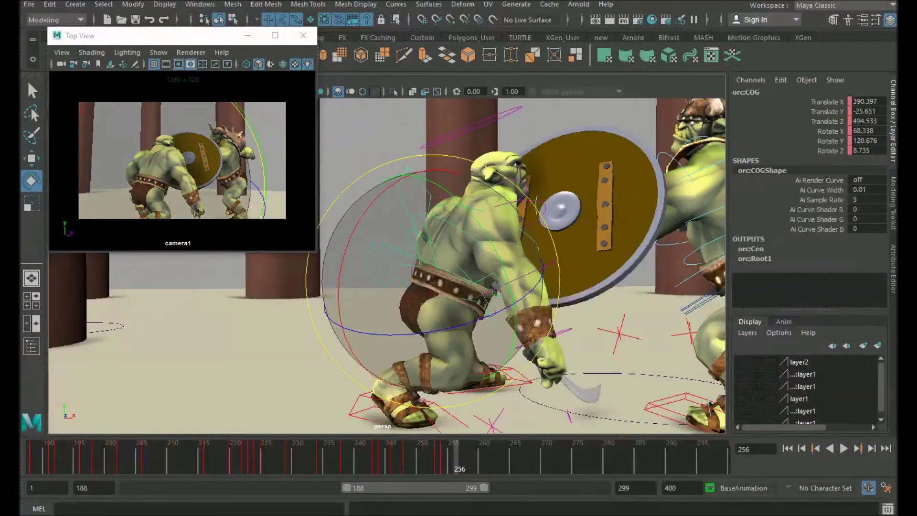
{"action": "key", "text": "w"}
{"action": "left_click_drag", "start_coordinate": [411, 279], "coordinate": [411, 246]}
{"action": "key", "text": "e"}
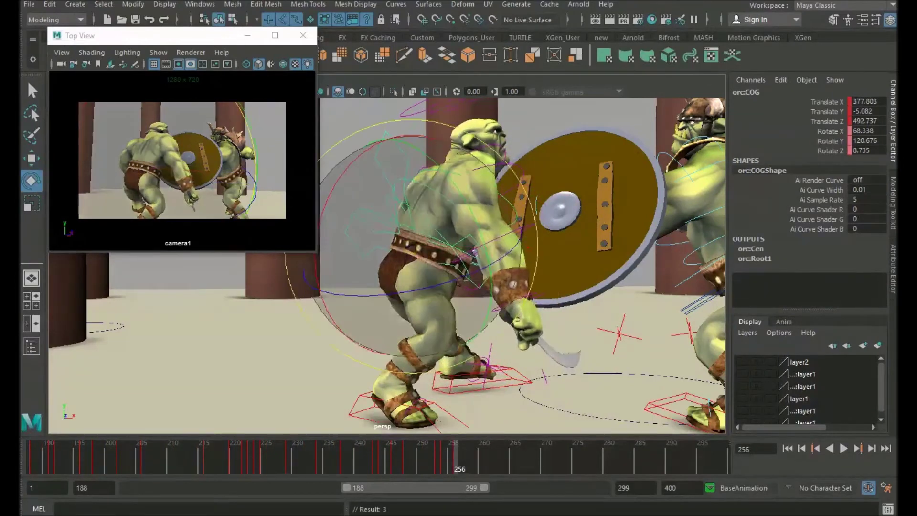
{"action": "left_click_drag", "start_coordinate": [474, 253], "coordinate": [487, 246], "text": "alt"}
{"action": "left_click_drag", "start_coordinate": [324, 224], "coordinate": [329, 291]}
{"action": "left_click_drag", "start_coordinate": [457, 227], "coordinate": [477, 239]}
{"action": "key", "text": "w"}
Reset the rotations of the attacking orc's Spine2 and Hips controls to 0 at frame 256
{"action": "left_click", "coordinate": [378, 211]}
{"action": "scroll", "coordinate": [386, 229], "scroll_direction": "up", "scroll_amount": 3}
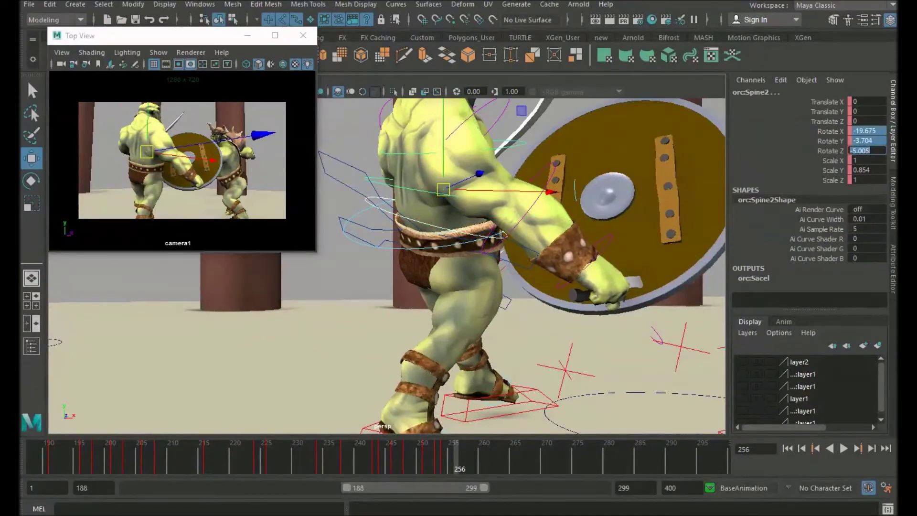
{"action": "key", "text": "Return"}
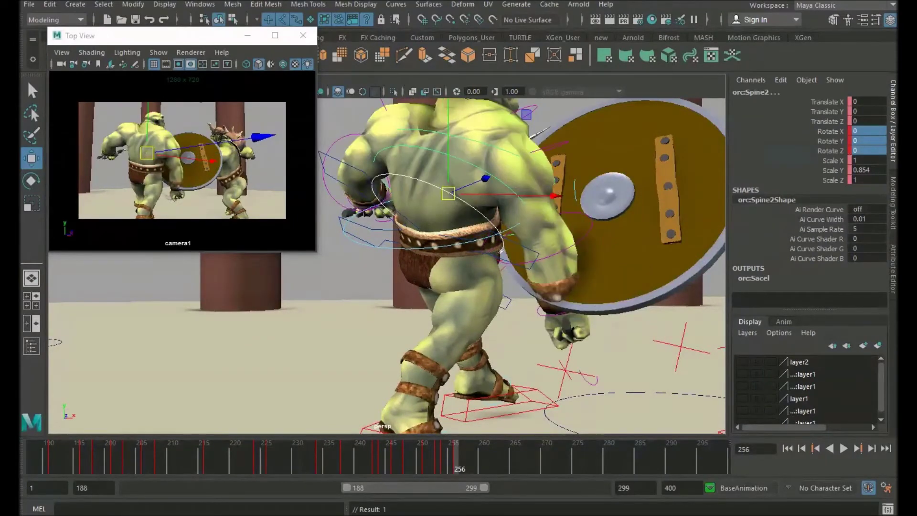
{"action": "left_click", "coordinate": [382, 247]}
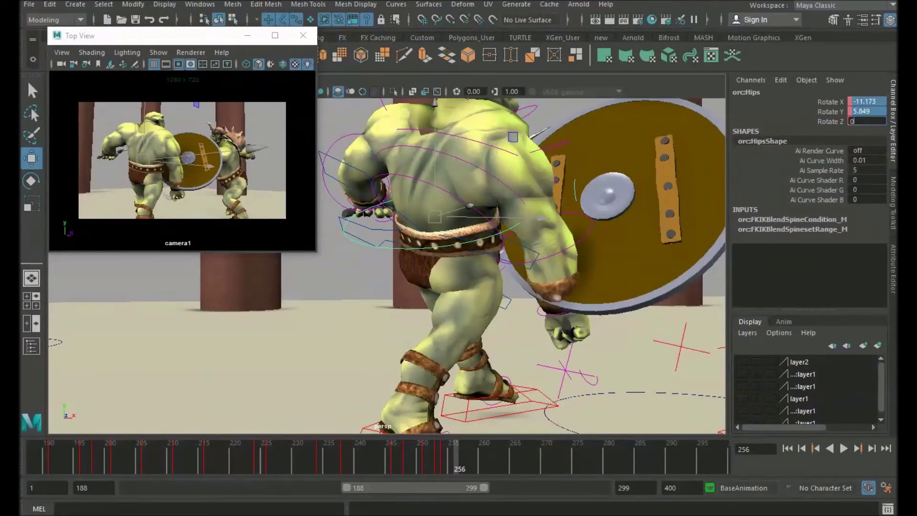
{"action": "type", "text": "0"}
{"action": "key", "text": "Return"}
Rotate the attacking orc's COG at frame 256 to tip the upper body backward
{"action": "left_click_drag", "start_coordinate": [500, 292], "coordinate": [484, 283], "text": "alt"}
{"action": "left_click", "coordinate": [506, 295]}
{"action": "key", "text": "e"}
{"action": "left_click_drag", "start_coordinate": [348, 200], "coordinate": [350, 290]}
{"action": "left_click_drag", "start_coordinate": [411, 268], "coordinate": [518, 308], "text": "alt"}
{"action": "key", "text": "w"}
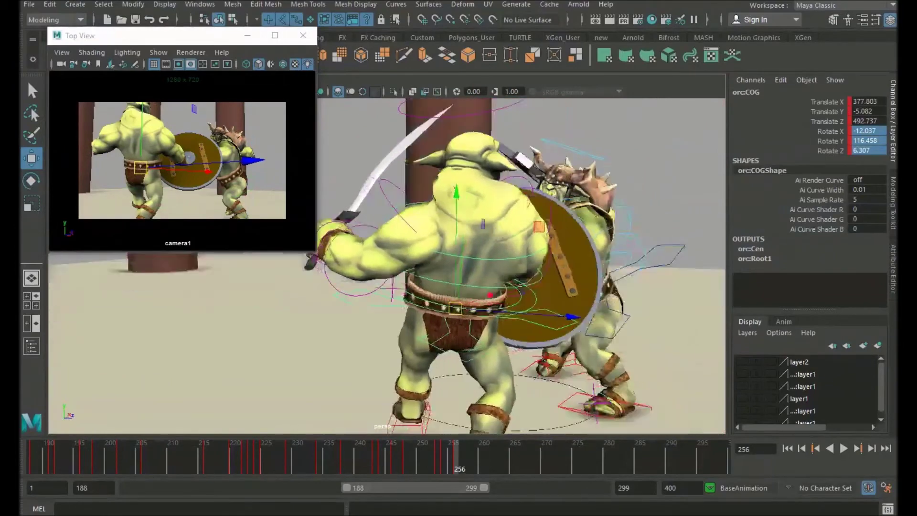
Reposition the attacking orc's feet and COG at frame 256, and rotate the COG to lean him further back
{"action": "left_click_drag", "start_coordinate": [477, 268], "coordinate": [502, 268], "text": "alt"}
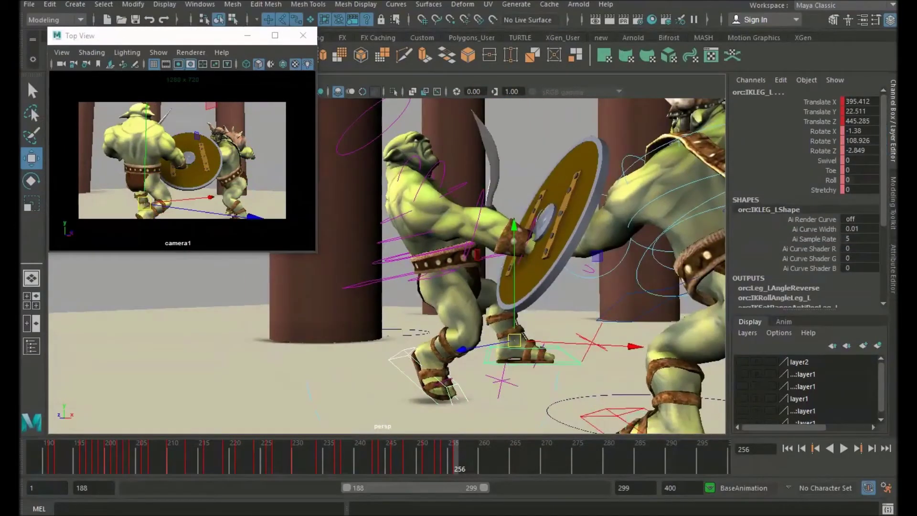
{"action": "left_click", "coordinate": [351, 280], "text": "shift"}
{"action": "left_click_drag", "start_coordinate": [406, 273], "coordinate": [435, 261], "text": "alt"}
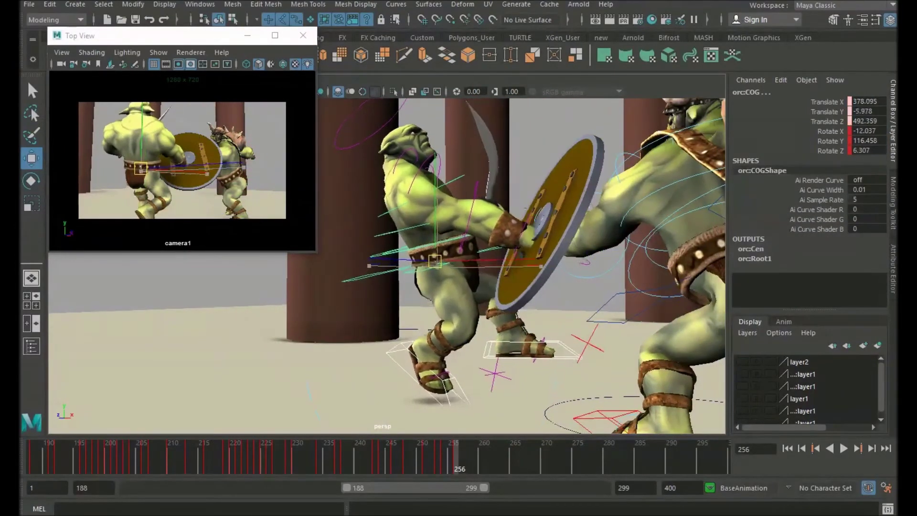
{"action": "key", "text": "e"}
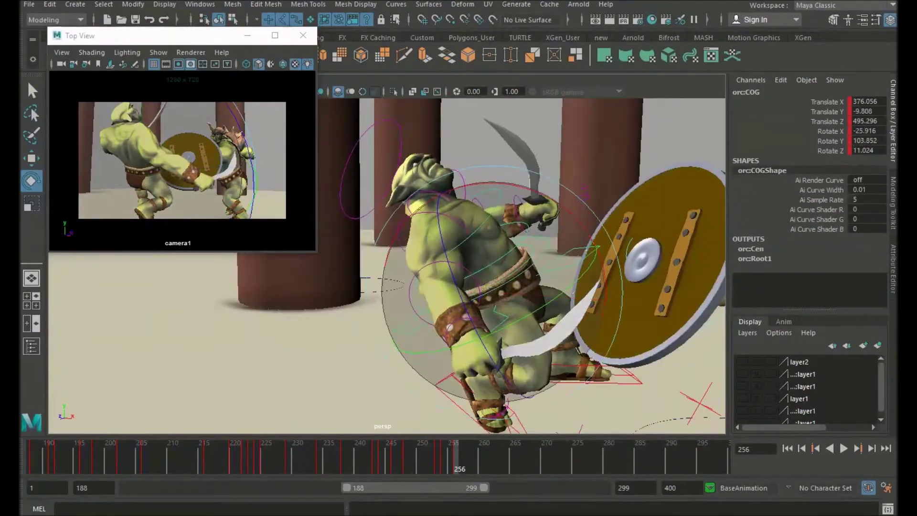
{"action": "left_click_drag", "start_coordinate": [506, 286], "coordinate": [490, 293]}
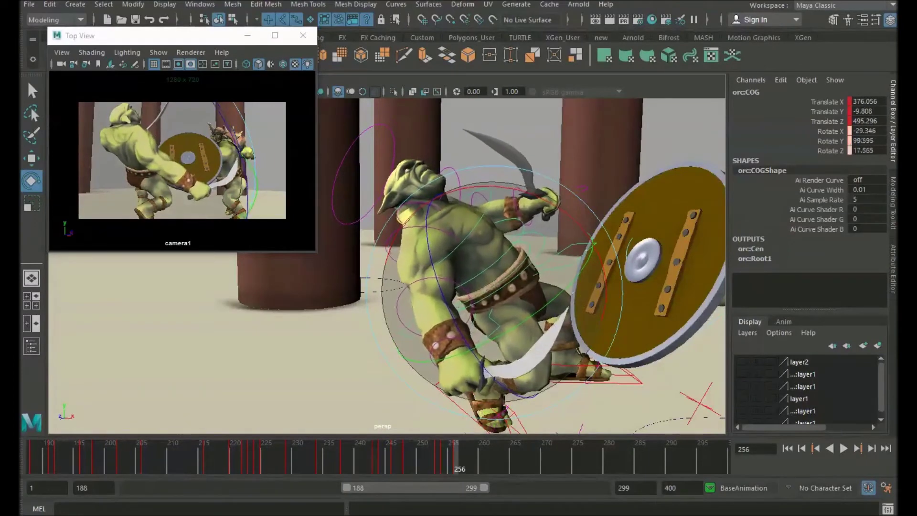
Move and rotate the attacking orc's right foot at frame 256 to support the backward lean
{"action": "key", "text": "w"}
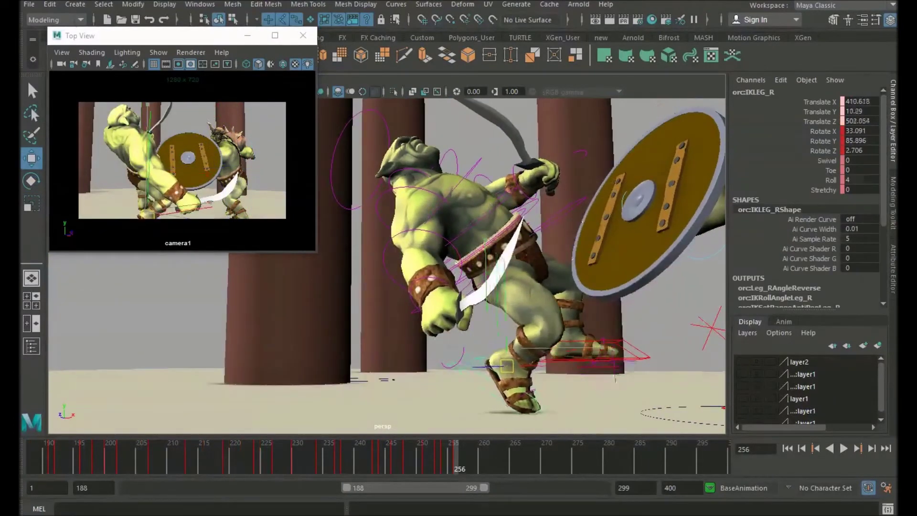
{"action": "key", "text": "e"}
{"action": "key", "text": "w"}
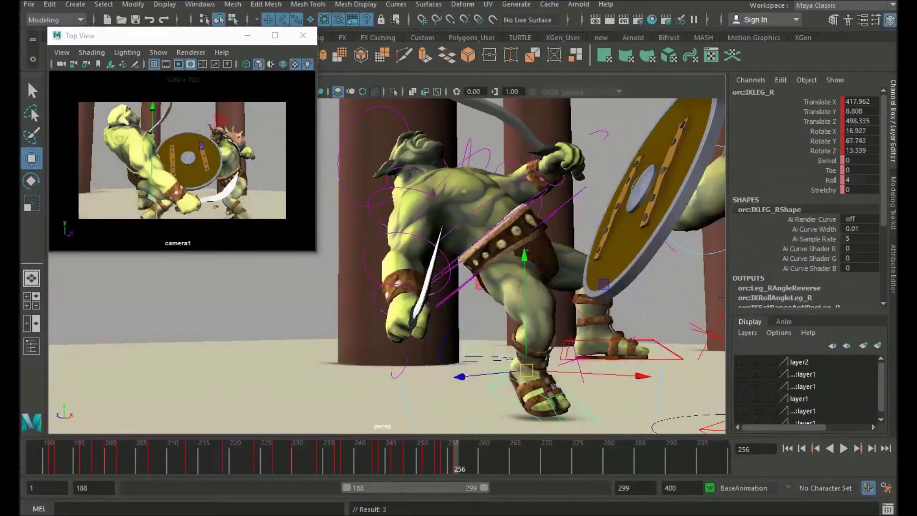
Select both orcs' controls and key their poses at frame 256
{"action": "scroll", "coordinate": [364, 307], "scroll_direction": "down", "scroll_amount": 3}
{"action": "left_click_drag", "start_coordinate": [305, 301], "coordinate": [377, 334], "text": "alt"}
{"action": "scroll", "coordinate": [364, 307], "scroll_direction": "down", "scroll_amount": 3}
{"action": "left_click_drag", "start_coordinate": [356, 166], "coordinate": [670, 432]}
{"action": "scroll", "coordinate": [444, 378], "scroll_direction": "up", "scroll_amount": 4}
{"action": "left_click_drag", "start_coordinate": [458, 378], "coordinate": [307, 324], "text": "alt"}
{"action": "key", "text": "s"}
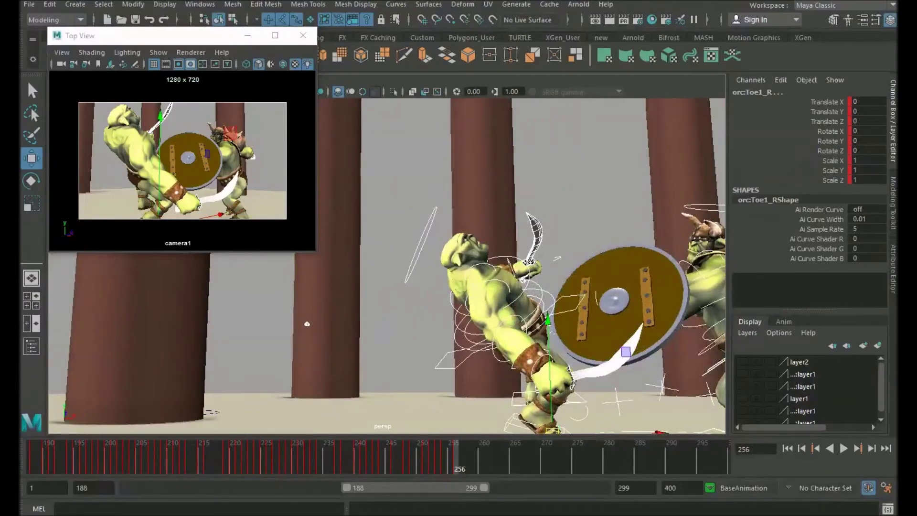
Enlarge the floating camera1 view and play back the fight in it
{"action": "middle_click_drag", "start_coordinate": [307, 324], "coordinate": [181, 289], "text": "alt"}
{"action": "left_click_drag", "start_coordinate": [316, 252], "coordinate": [398, 324]}
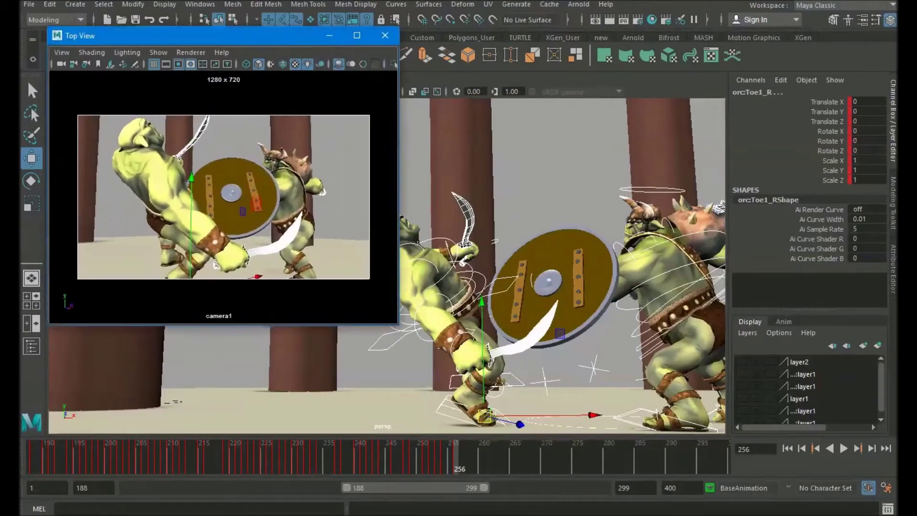
{"action": "left_click", "coordinate": [843, 449]}
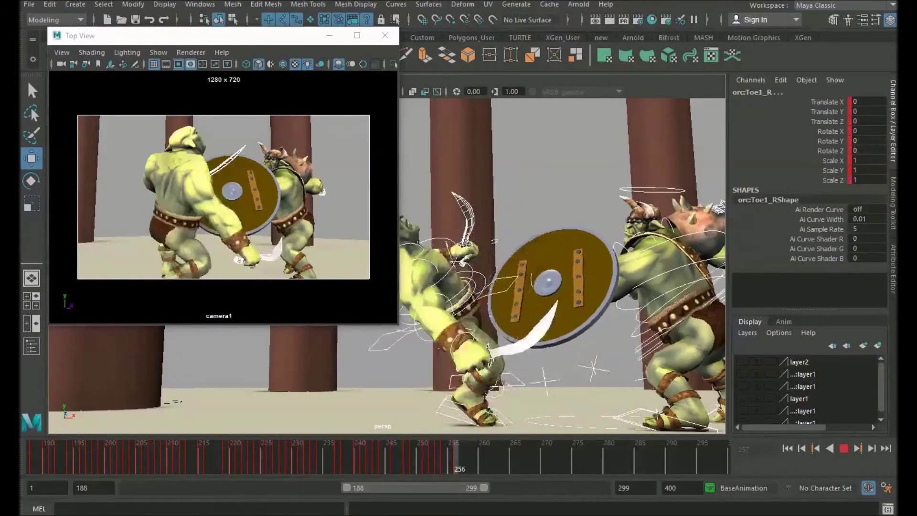
{"action": "key", "text": "alt+v"}
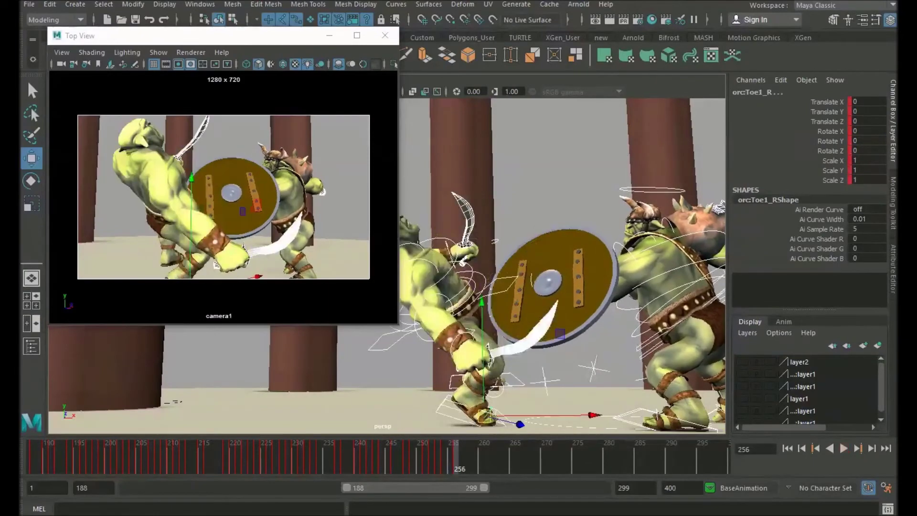
Rotate the defending big orc's COG at frame 256 to turn the body, and key it
{"action": "middle_click_drag", "start_coordinate": [578, 267], "coordinate": [358, 242], "text": "alt"}
{"action": "left_click_drag", "start_coordinate": [359, 242], "coordinate": [368, 256], "text": "alt"}
{"action": "left_click", "coordinate": [511, 253]}
{"action": "left_click_drag", "start_coordinate": [511, 254], "coordinate": [532, 256], "text": "alt"}
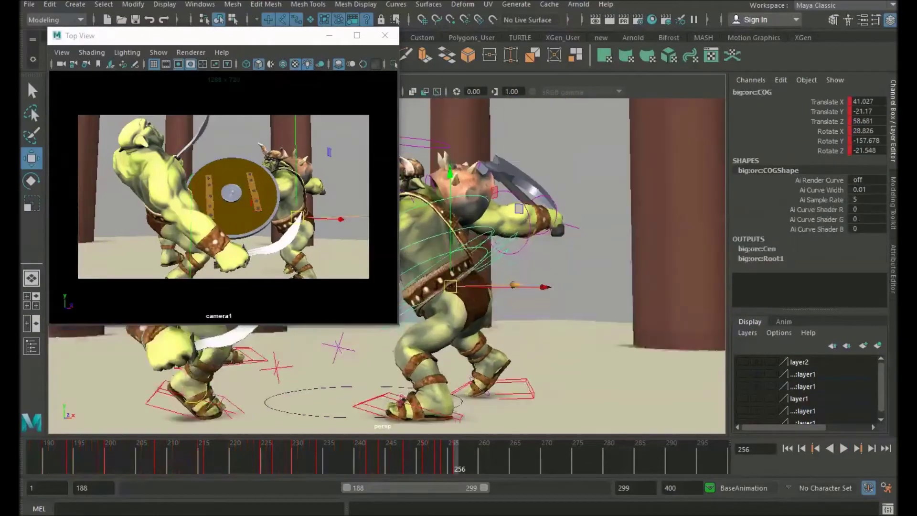
{"action": "middle_click_drag", "start_coordinate": [533, 255], "coordinate": [597, 274], "text": "alt"}
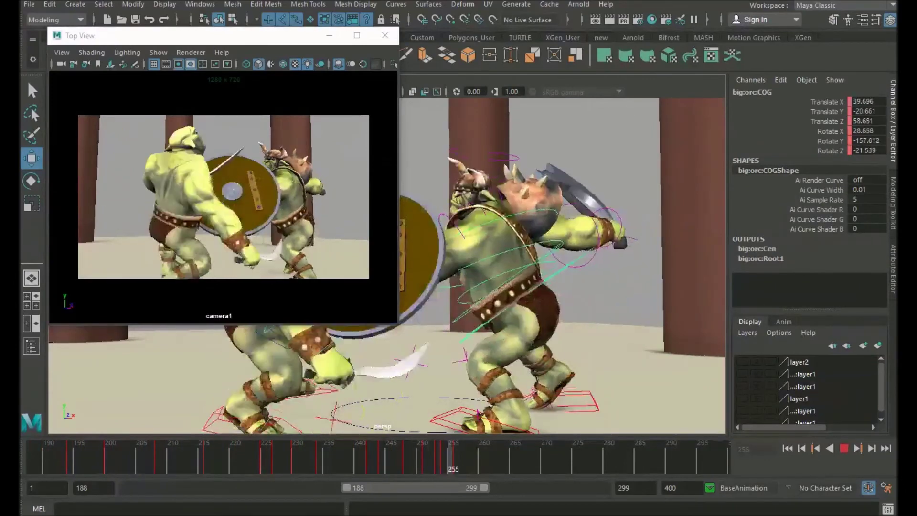
{"action": "key", "text": "e"}
{"action": "key", "text": "s"}
{"action": "key", "text": "w"}
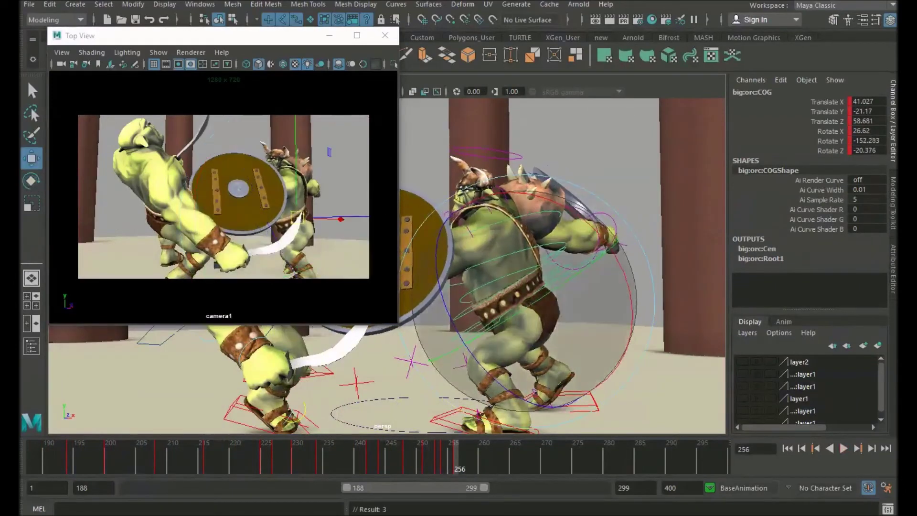
Twist the big orc's torso at frame 256 to open the chest toward the camera, and key it
{"action": "mouse_move", "coordinate": [483, 201]}
{"action": "left_mouse_down", "text": "alt"}
{"action": "mouse_move", "coordinate": [479, 224]}
{"action": "mouse_move", "coordinate": [480, 213]}
{"action": "mouse_move", "coordinate": [499, 205]}
{"action": "mouse_move", "coordinate": [473, 191]}
{"action": "left_mouse_up", "text": "alt"}
{"action": "left_click", "coordinate": [461, 225]}
{"action": "key", "text": "e"}
{"action": "key", "text": "s"}
Rotate the big orc's left shoulder at frame 256 to swing the shield arm outward, and key it
{"action": "left_click_drag", "start_coordinate": [478, 239], "coordinate": [506, 224], "text": "alt"}
{"action": "left_click", "coordinate": [473, 191]}
{"action": "key", "text": "e"}
{"action": "left_click_drag", "start_coordinate": [473, 158], "coordinate": [459, 143]}
{"action": "key", "text": "s"}
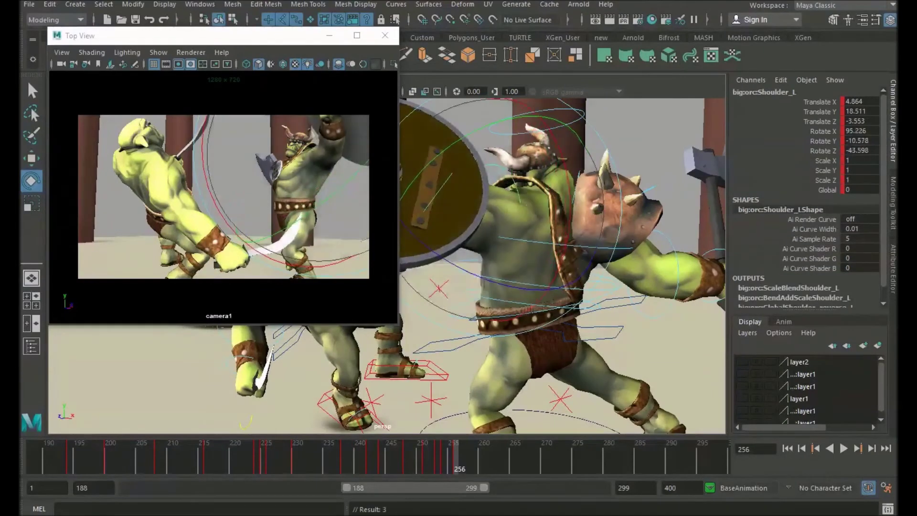
Rotate the big orc's right scapula at frame 256 to follow the turned torso
{"action": "left_click_drag", "start_coordinate": [477, 230], "coordinate": [597, 234], "text": "alt"}
{"action": "key", "text": "w"}
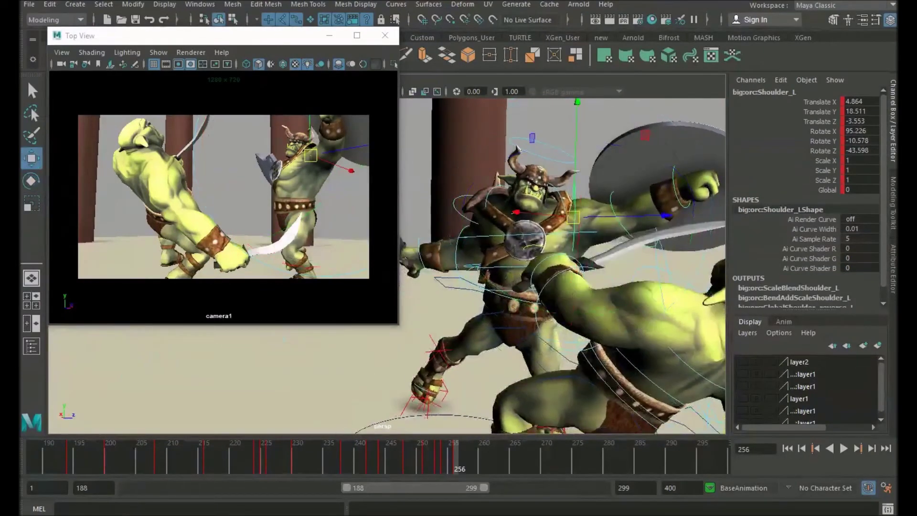
{"action": "left_click_drag", "start_coordinate": [515, 229], "coordinate": [539, 229], "text": "alt"}
{"action": "middle_click_drag", "start_coordinate": [526, 229], "coordinate": [577, 251], "text": "alt"}
{"action": "left_click", "coordinate": [494, 202]}
{"action": "key", "text": "e"}
{"action": "left_click_drag", "start_coordinate": [477, 206], "coordinate": [495, 210]}
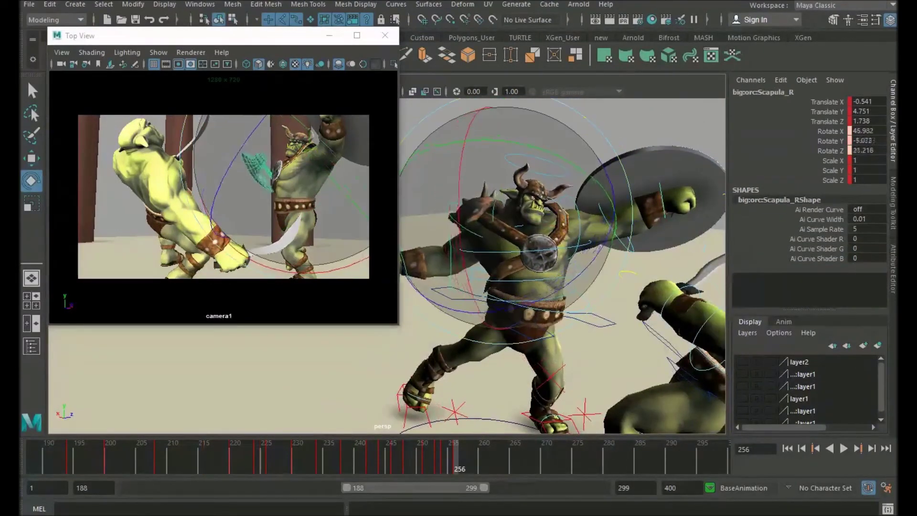
{"action": "key", "text": "w"}
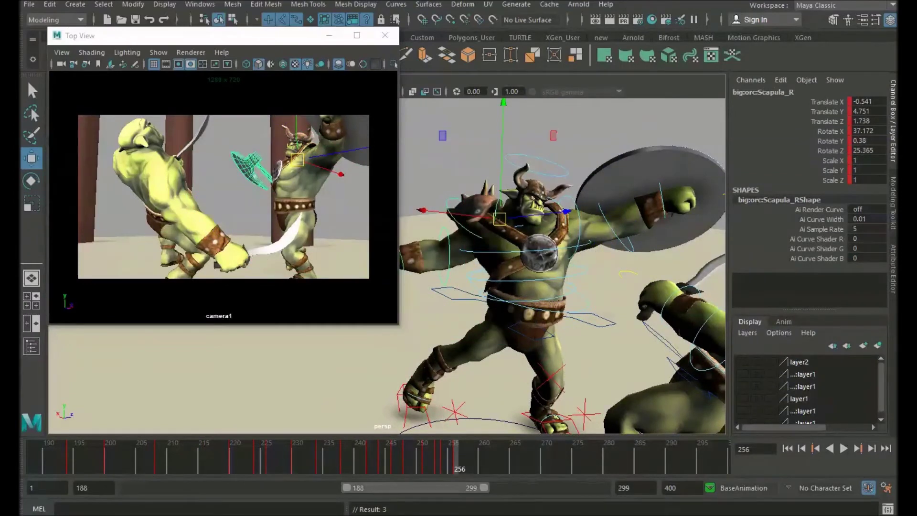
Rotate the big orc's right shoulder at frame 256 to raise the axe arm
{"action": "left_click", "coordinate": [469, 228]}
{"action": "key", "text": "e"}
{"action": "left_click_drag", "start_coordinate": [459, 224], "coordinate": [454, 196]}
{"action": "key", "text": "w"}
{"action": "left_click_drag", "start_coordinate": [544, 287], "coordinate": [554, 305], "text": "alt"}
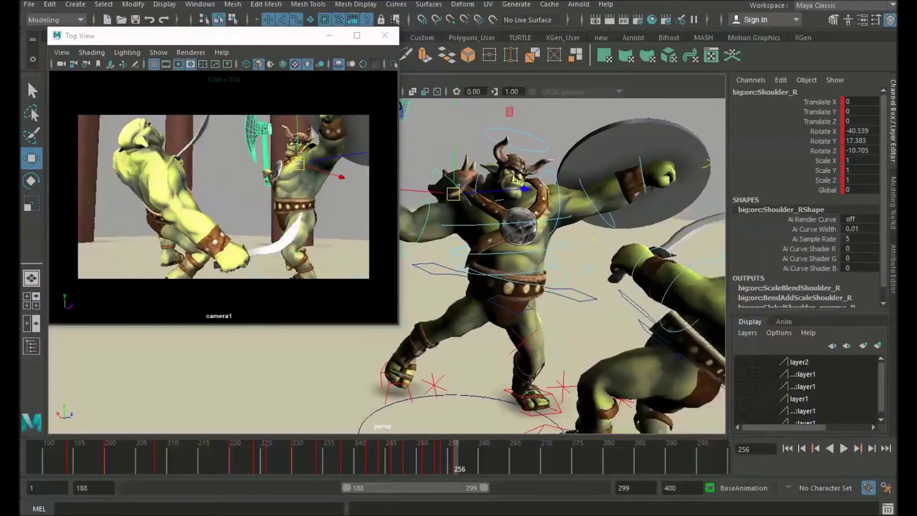
Lower and shift the big orc's COG slightly at frame 256 to settle his weight
{"action": "left_click", "coordinate": [583, 344]}
{"action": "left_click_drag", "start_coordinate": [583, 344], "coordinate": [581, 306], "text": "alt"}
{"action": "left_click", "coordinate": [544, 310]}
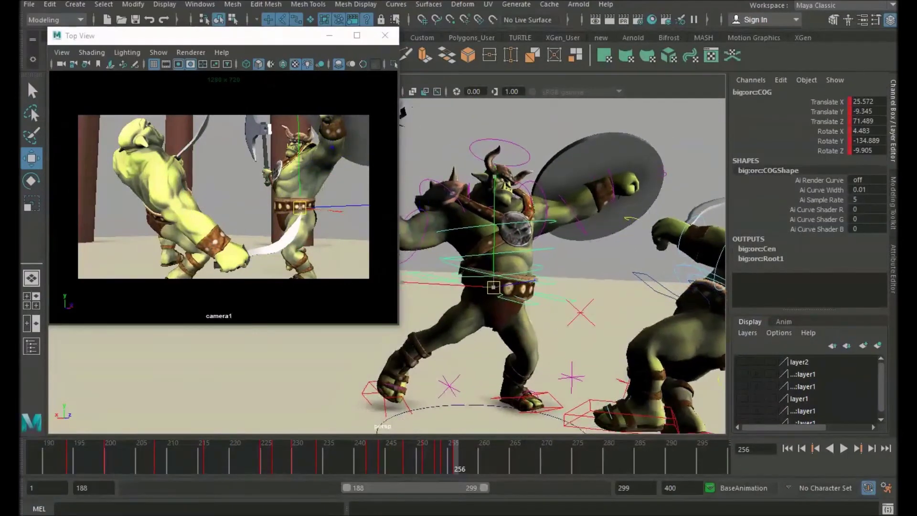
{"action": "left_click_drag", "start_coordinate": [491, 287], "coordinate": [489, 291]}
{"action": "key", "text": "e"}
Lift the big orc's right foot IK control off the ground at frame 256 and pitch it to about 58 in Rotate X
{"action": "left_click_drag", "start_coordinate": [525, 334], "coordinate": [496, 330], "text": "alt"}
{"action": "left_click", "coordinate": [308, 403]}
{"action": "key", "text": "w"}
{"action": "left_click_drag", "start_coordinate": [323, 378], "coordinate": [354, 367]}
{"action": "left_click_drag", "start_coordinate": [353, 367], "coordinate": [366, 347], "text": "alt"}
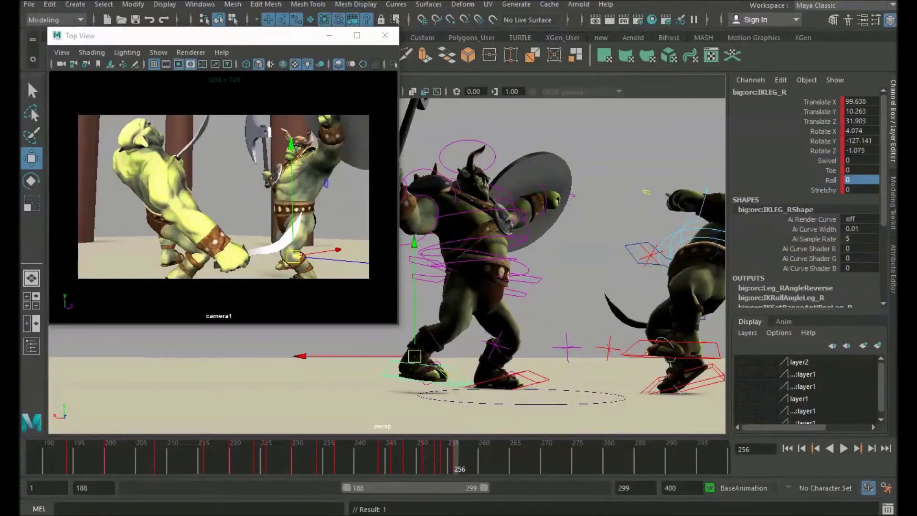
{"action": "left_click_drag", "start_coordinate": [365, 347], "coordinate": [389, 365], "text": "alt"}
{"action": "key", "text": "e"}
{"action": "left_click_drag", "start_coordinate": [420, 415], "coordinate": [351, 360]}
{"action": "key", "text": "w"}
Rotate the big orc's right elbow at frame 256 to about 53, 43, 18 to adjust the axe arm
{"action": "left_click_drag", "start_coordinate": [410, 353], "coordinate": [330, 382], "text": "alt"}
{"action": "middle_click_drag", "start_coordinate": [329, 382], "coordinate": [368, 339], "text": "alt"}
{"action": "left_click_drag", "start_coordinate": [368, 339], "coordinate": [242, 400], "text": "alt"}
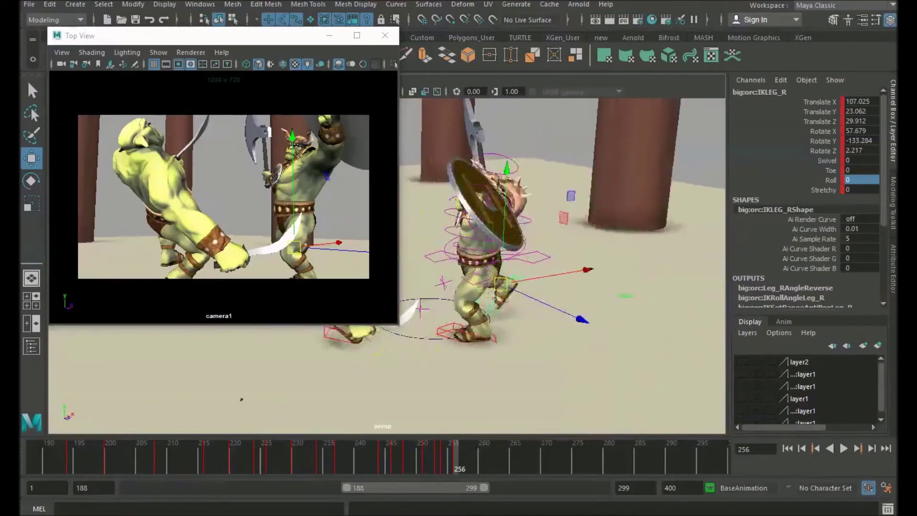
{"action": "middle_click_drag", "start_coordinate": [242, 400], "coordinate": [504, 347], "text": "alt"}
{"action": "mouse_move", "coordinate": [503, 348]}
{"action": "left_mouse_down", "text": "alt"}
{"action": "mouse_move", "coordinate": [411, 367]}
{"action": "mouse_move", "coordinate": [487, 353]}
{"action": "left_mouse_up", "text": "alt"}
{"action": "middle_click_drag", "start_coordinate": [487, 354], "coordinate": [513, 382], "text": "alt"}
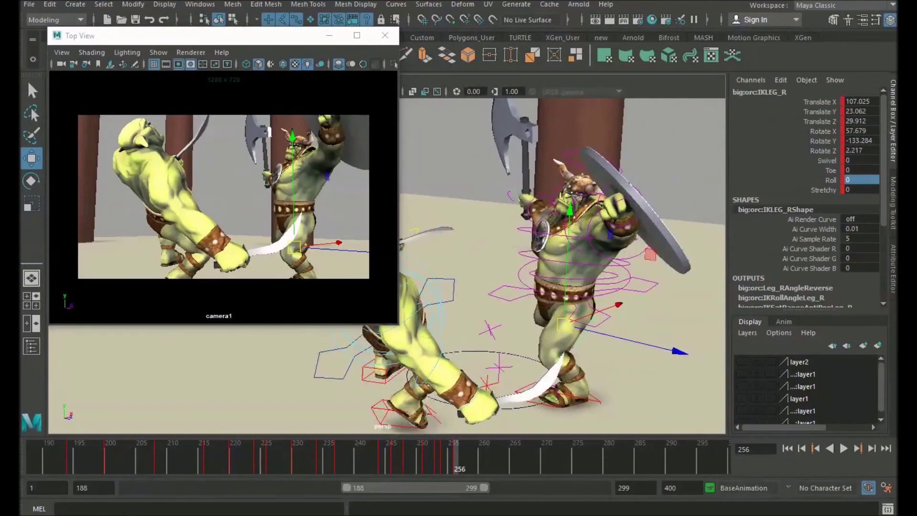
{"action": "left_click_drag", "start_coordinate": [514, 382], "coordinate": [578, 380], "text": "alt"}
{"action": "middle_click_drag", "start_coordinate": [578, 379], "coordinate": [565, 387], "text": "alt"}
{"action": "left_click", "coordinate": [544, 225]}
{"action": "key", "text": "e"}
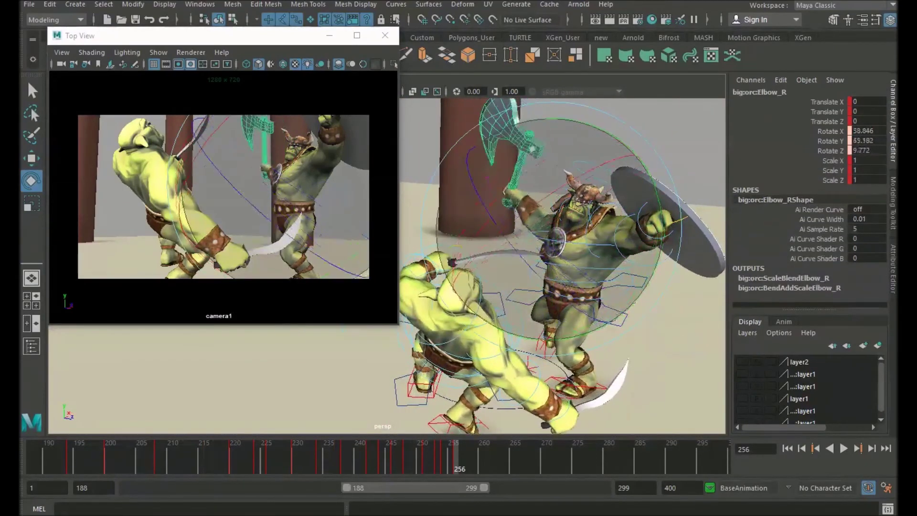
{"action": "left_click_drag", "start_coordinate": [540, 225], "coordinate": [559, 219]}
{"action": "key", "text": "w"}
{"action": "right_click_drag", "start_coordinate": [679, 389], "coordinate": [623, 389], "text": "alt"}
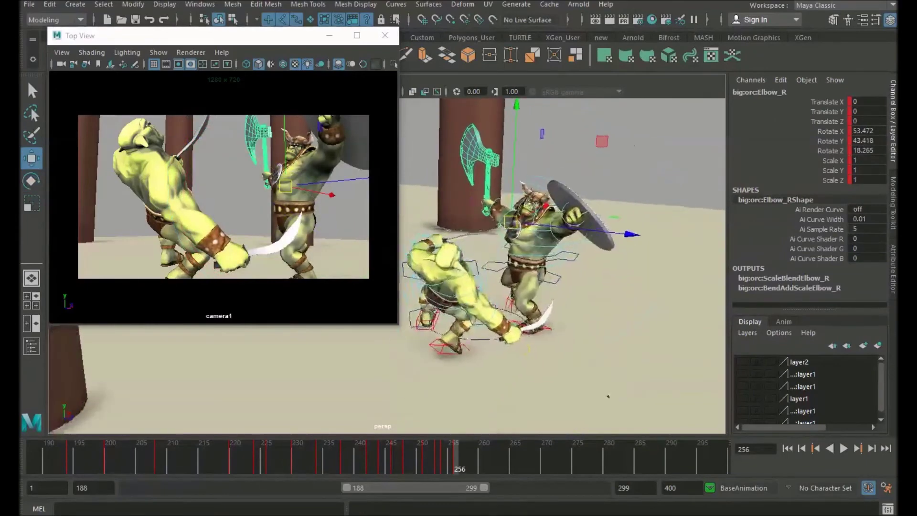
Rotate the big orc's left shoulder at frame 256 to swing the shield arm higher and farther outward, and key it
{"action": "left_click_drag", "start_coordinate": [623, 390], "coordinate": [621, 371], "text": "alt"}
{"action": "middle_click_drag", "start_coordinate": [620, 371], "coordinate": [565, 383], "text": "alt"}
{"action": "right_click_drag", "start_coordinate": [565, 383], "coordinate": [613, 383], "text": "alt"}
{"action": "left_click_drag", "start_coordinate": [614, 383], "coordinate": [590, 416], "text": "alt"}
{"action": "left_click", "coordinate": [470, 228]}
{"action": "key", "text": "e"}
{"action": "left_click_drag", "start_coordinate": [471, 228], "coordinate": [504, 214]}
{"action": "left_click_drag", "start_coordinate": [506, 267], "coordinate": [530, 291], "text": "alt"}
{"action": "right_click_drag", "start_coordinate": [530, 292], "coordinate": [583, 291], "text": "alt"}
{"action": "left_click", "coordinate": [502, 222]}
{"action": "key", "text": "w"}
{"action": "key", "text": "e"}
{"action": "left_click_drag", "start_coordinate": [502, 222], "coordinate": [509, 213]}
{"action": "left_click_drag", "start_coordinate": [518, 206], "coordinate": [535, 224]}
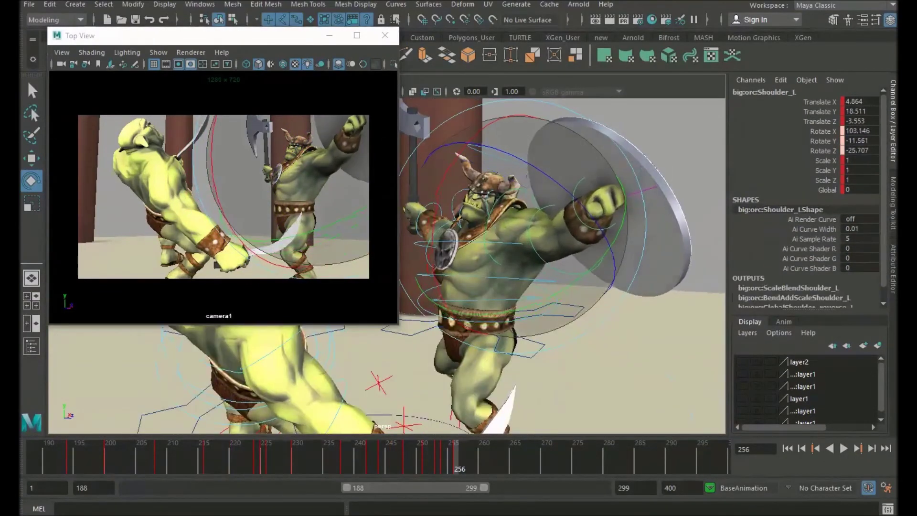
{"action": "key", "text": "s"}
{"action": "key", "text": "w"}
Select the big orc's COG and examine the pose at frame 256 from several angles
{"action": "left_click_drag", "start_coordinate": [535, 267], "coordinate": [602, 262], "text": "alt"}
{"action": "right_click_drag", "start_coordinate": [602, 263], "coordinate": [535, 267], "text": "alt"}
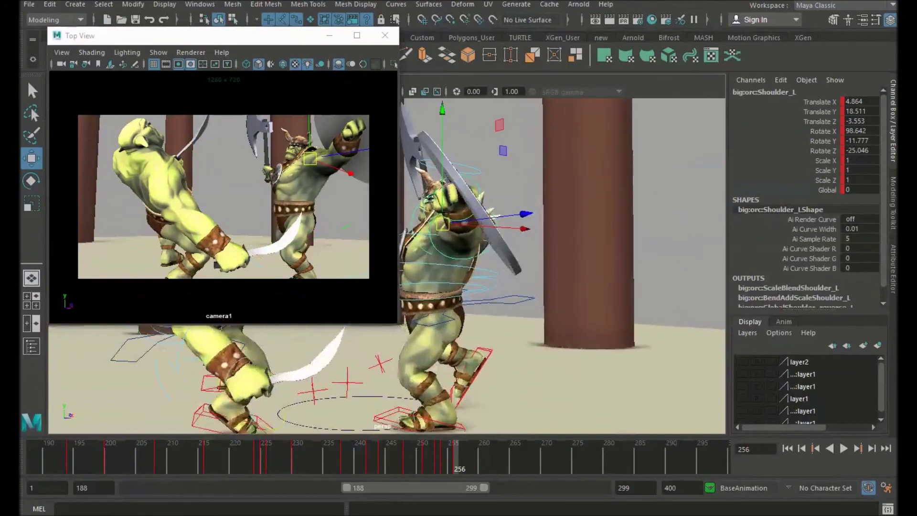
{"action": "left_click", "coordinate": [477, 293]}
{"action": "left_click_drag", "start_coordinate": [535, 267], "coordinate": [483, 270], "text": "alt"}
{"action": "left_click_drag", "start_coordinate": [516, 272], "coordinate": [478, 277], "text": "alt"}
{"action": "key", "text": "e"}
{"action": "key", "text": "w"}
{"action": "left_click_drag", "start_coordinate": [497, 272], "coordinate": [530, 253], "text": "alt"}
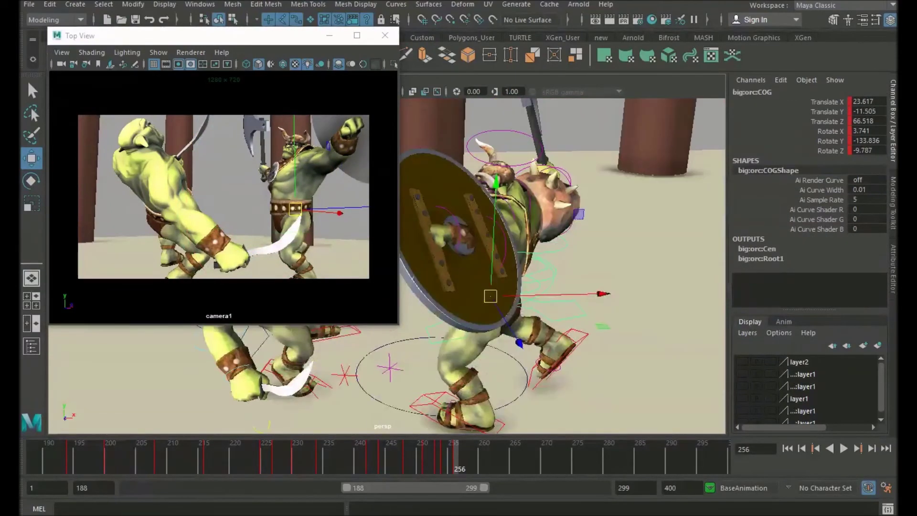
{"action": "left_click_drag", "start_coordinate": [564, 305], "coordinate": [580, 281], "text": "alt"}
Play the animation over frames 1 to 299 through camera1, and scrub around frames 262 to 264 to review the action
{"action": "left_click", "coordinate": [844, 448]}
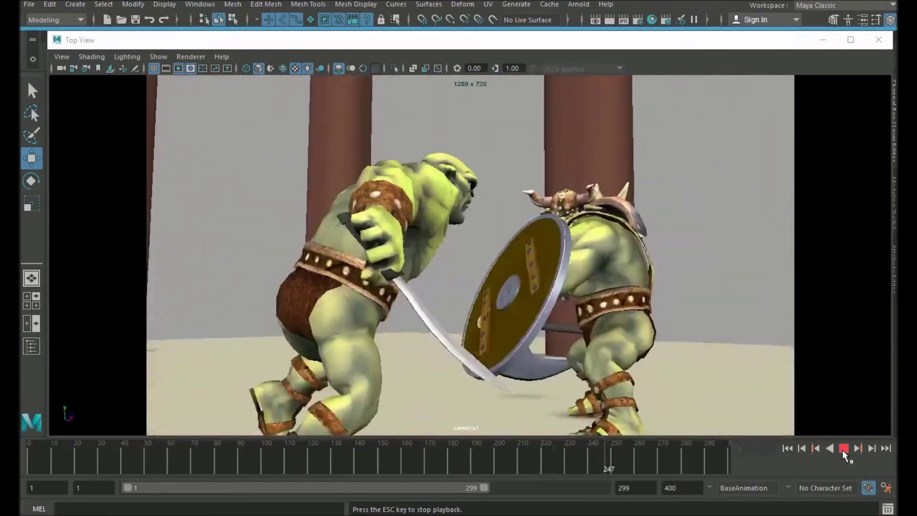
{"action": "left_click", "coordinate": [843, 451]}
{"action": "left_click_drag", "start_coordinate": [625, 453], "coordinate": [648, 462]}
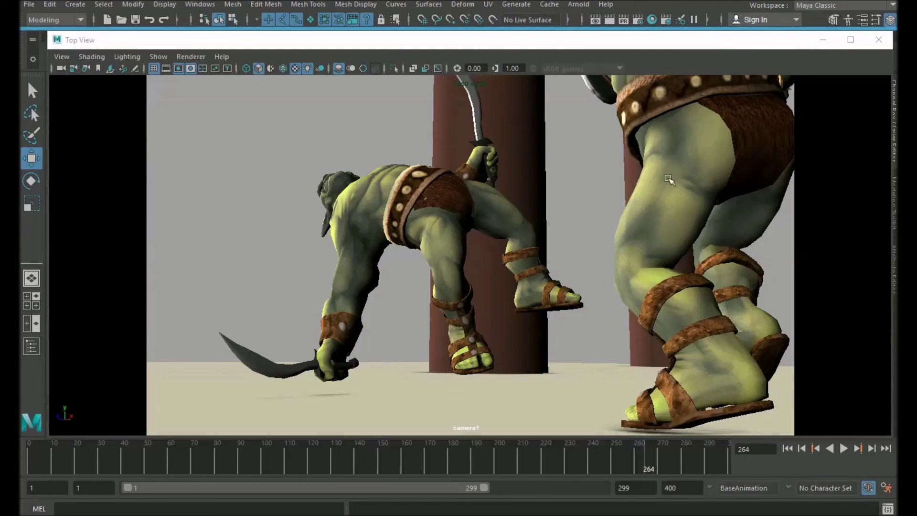
{"action": "mouse_move", "coordinate": [651, 465]}
{"action": "left_mouse_down"}
{"action": "mouse_move", "coordinate": [614, 460]}
{"action": "mouse_move", "coordinate": [641, 461]}
{"action": "left_mouse_up"}
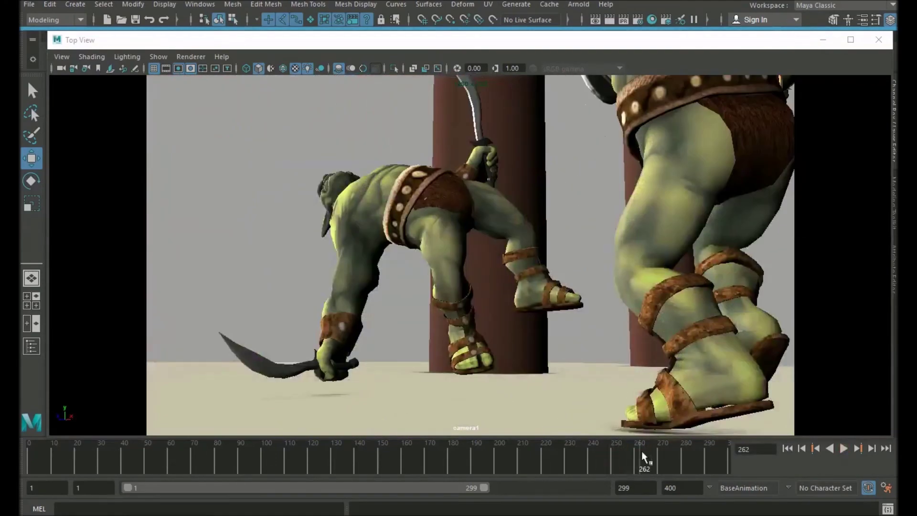